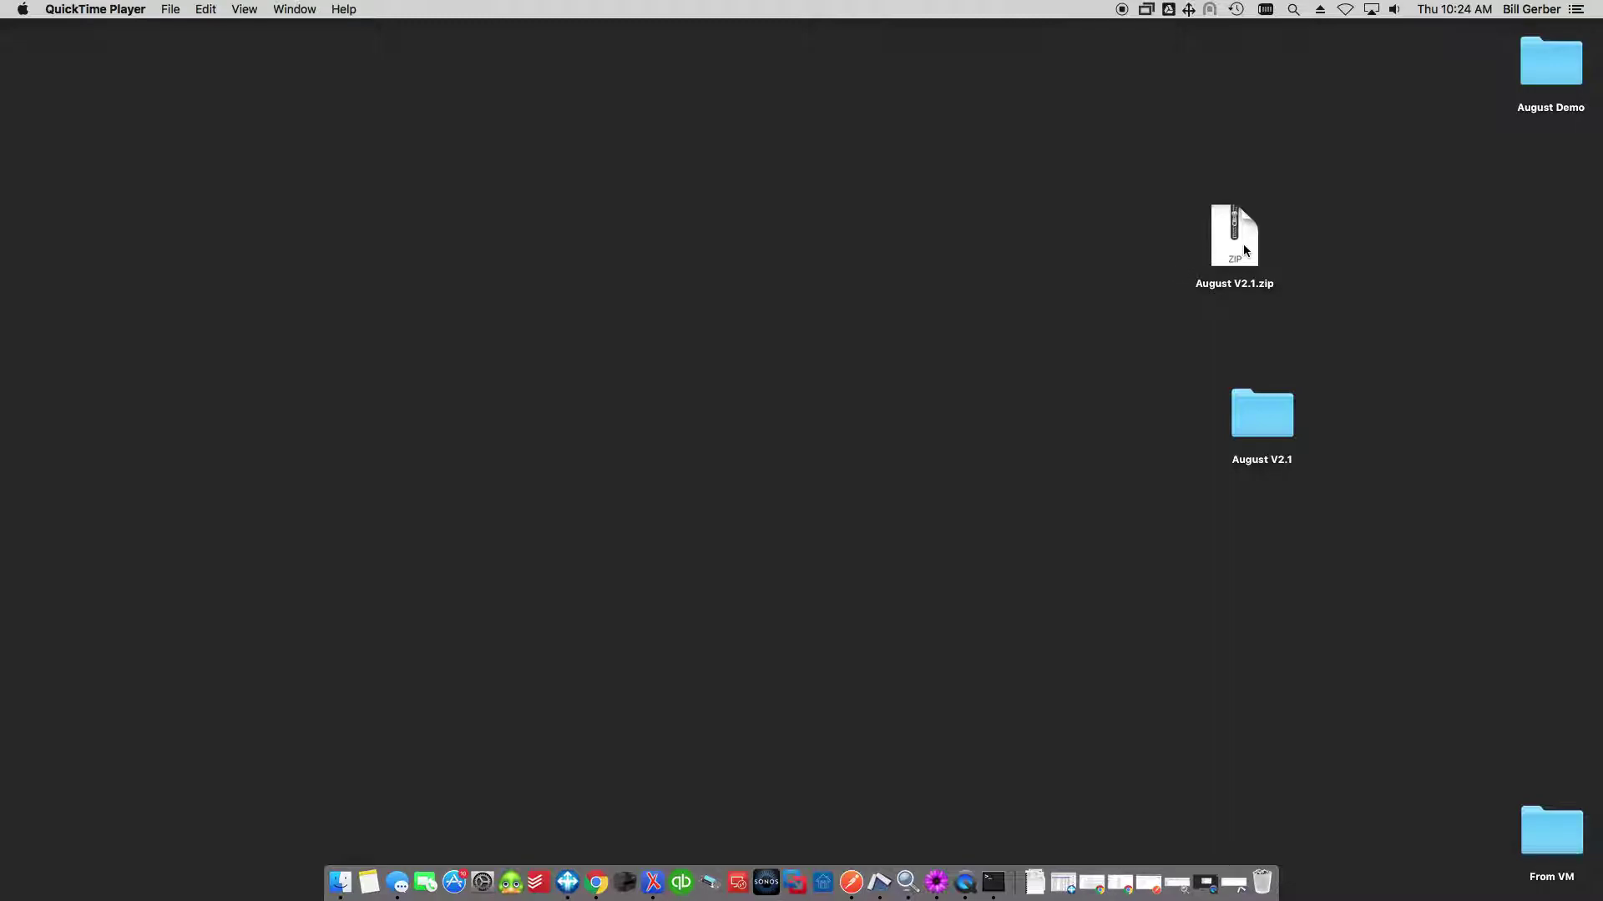
Open the August V2.1 desktop folder and move its Finder window lower right.
double_click(1268, 414)
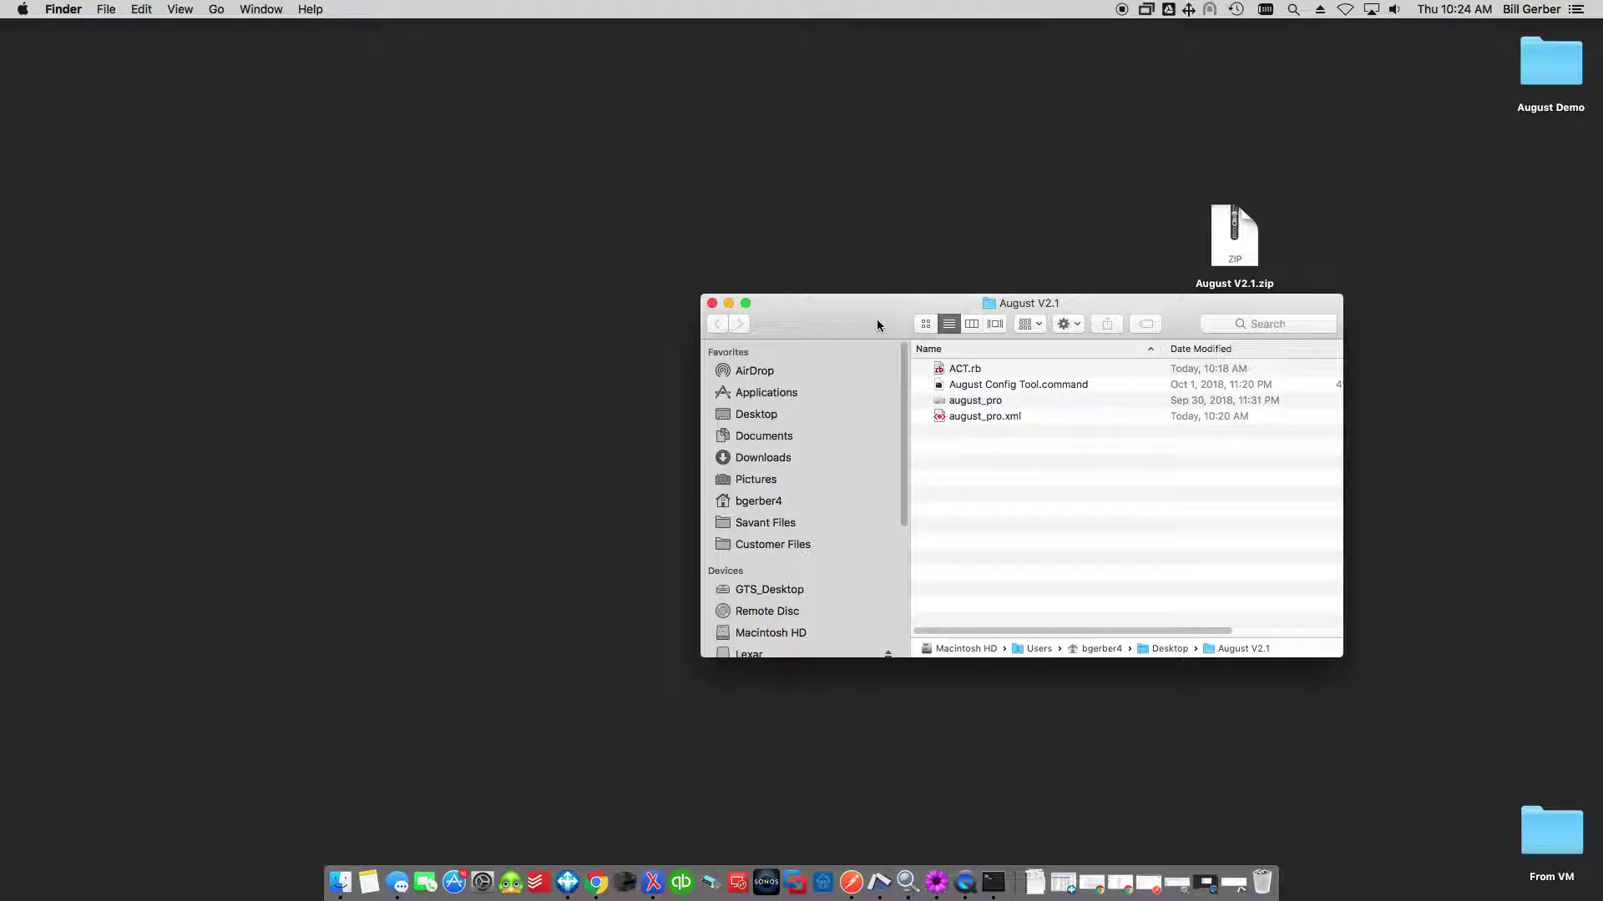
drag(877, 325, 948, 419)
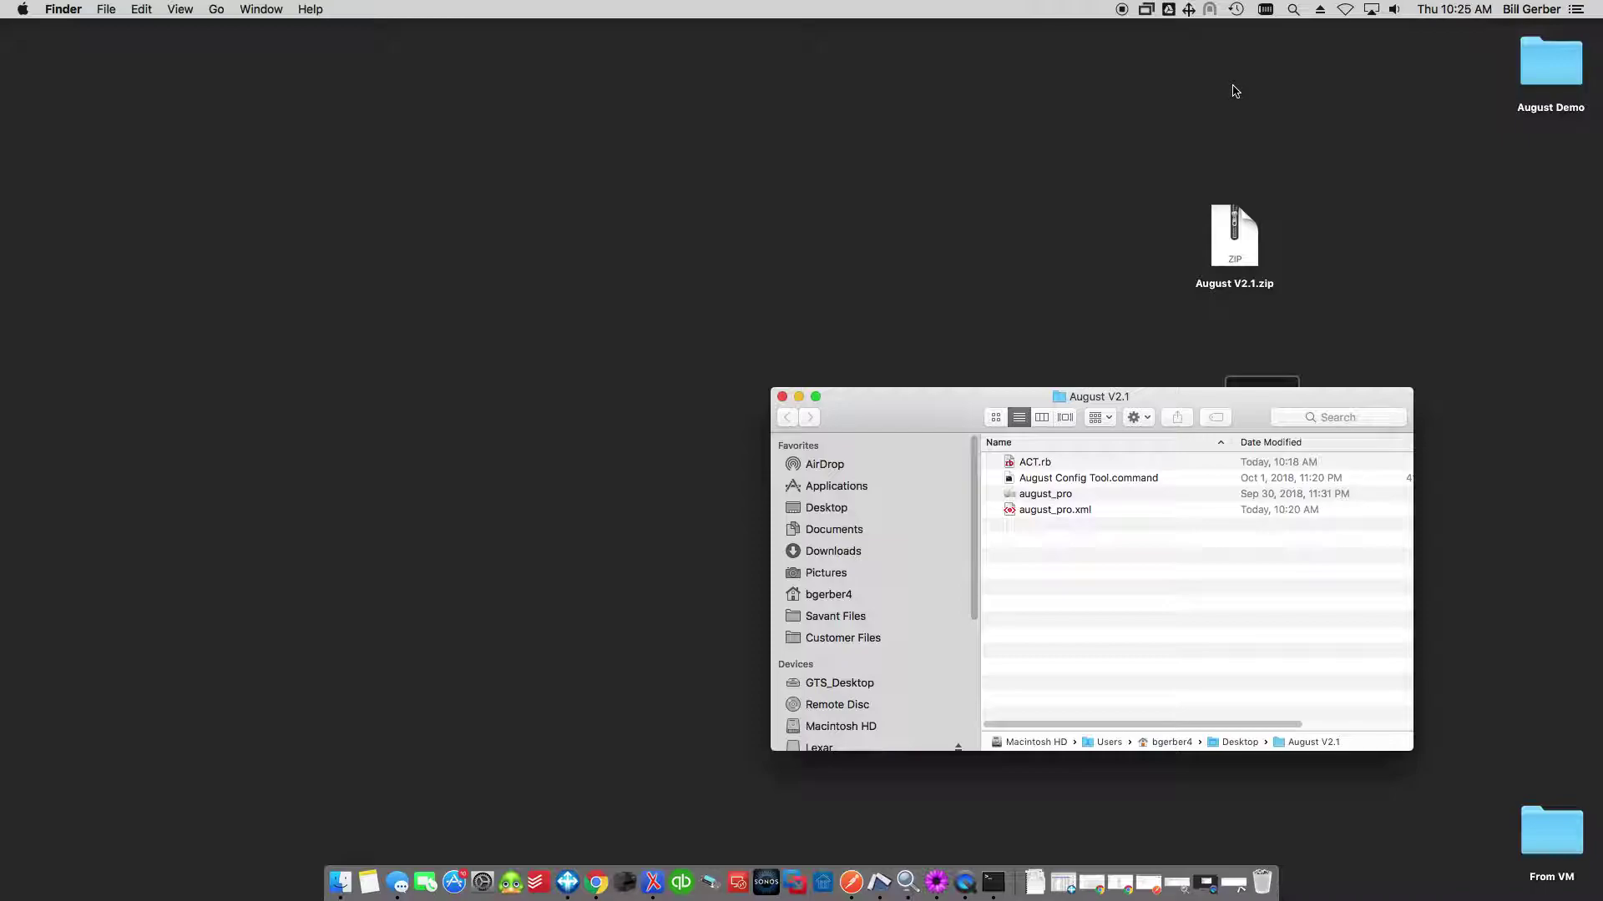
click(1293, 10)
text(textEdit)
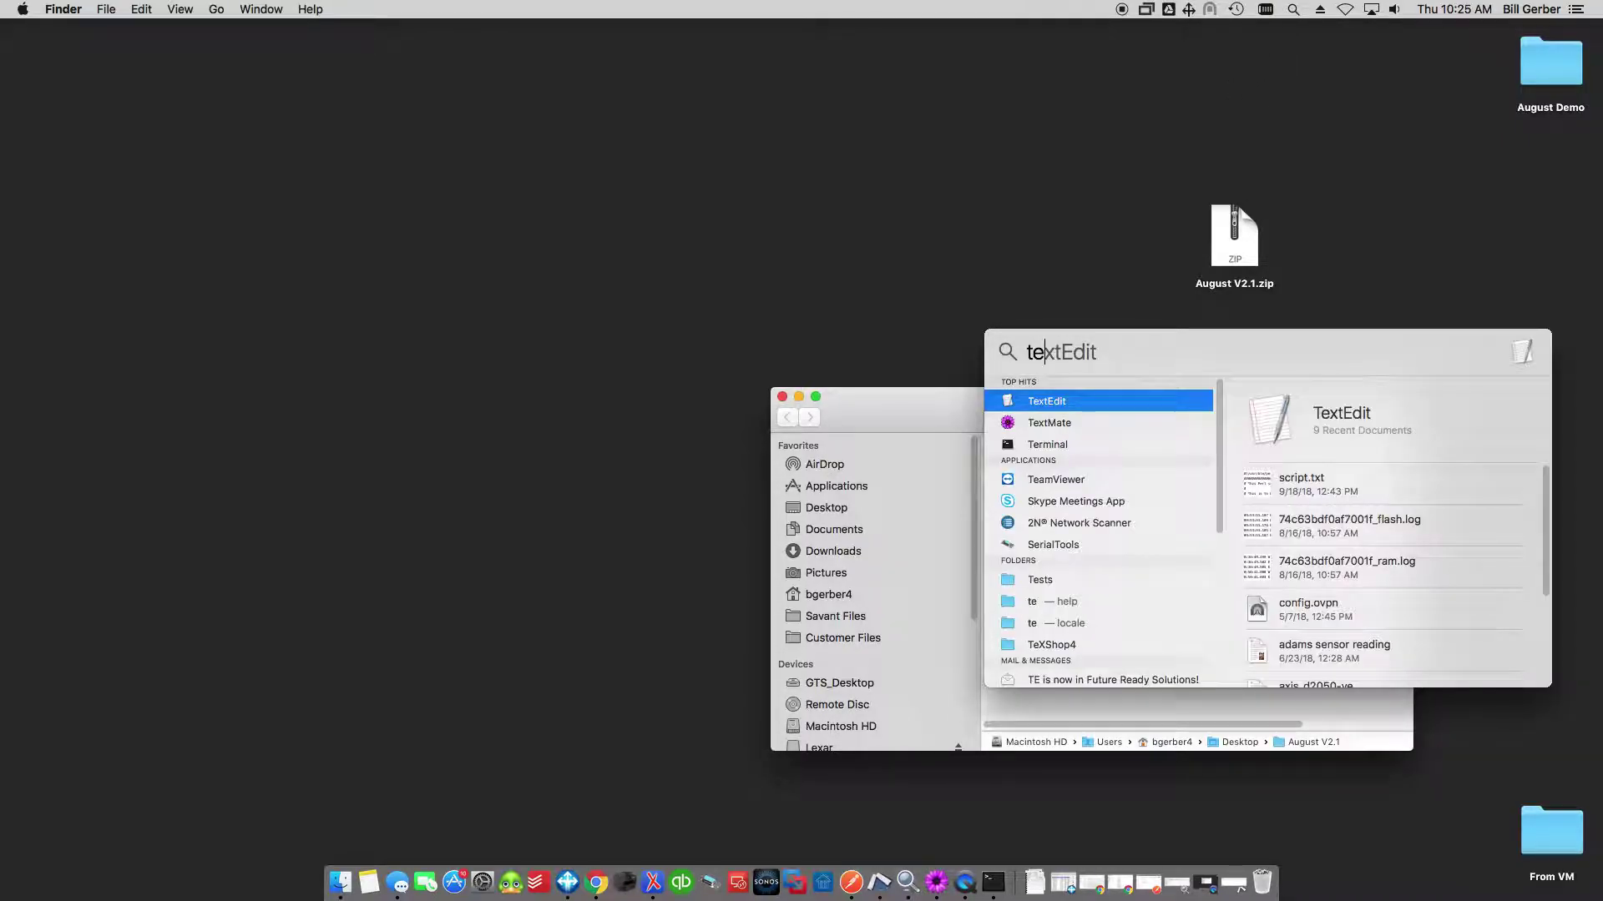
key(Down)
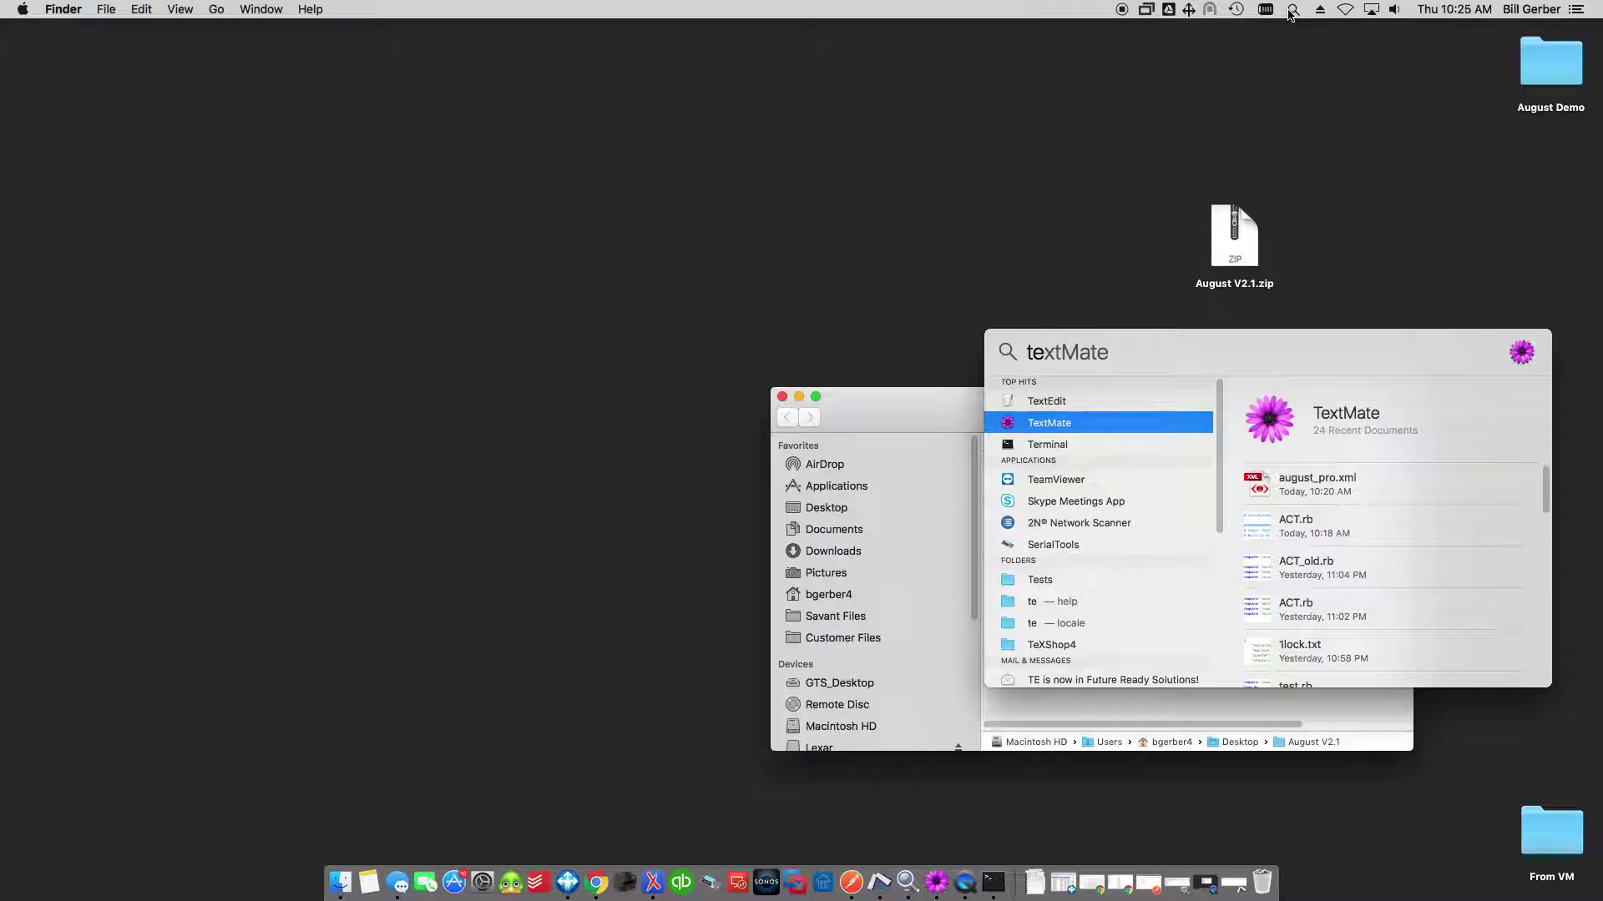
click(1038, 203)
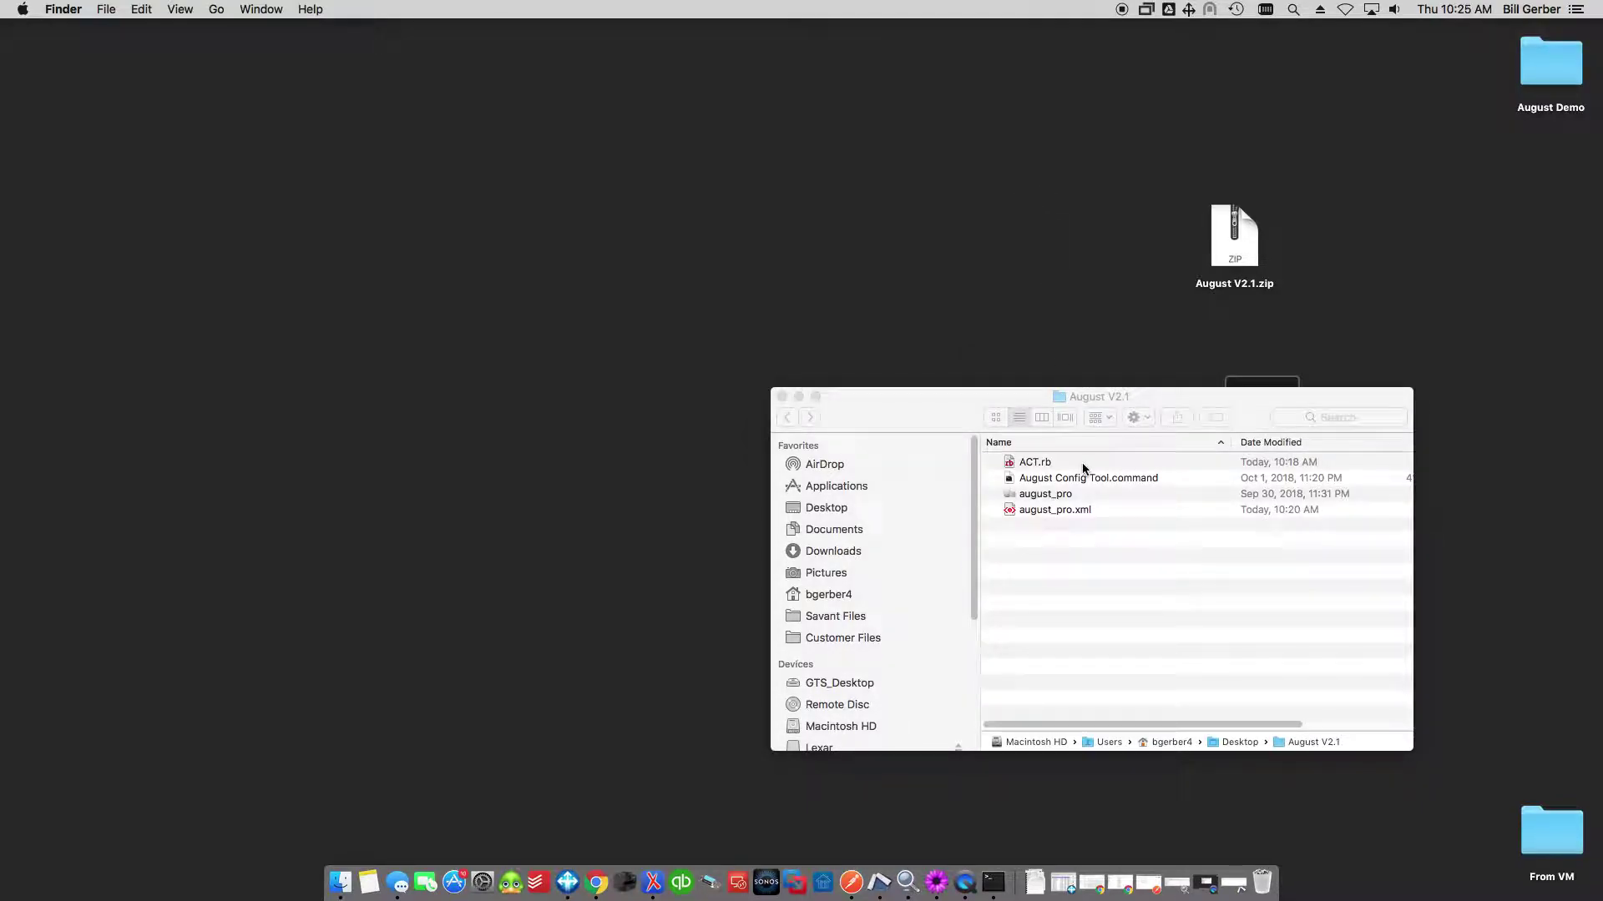
Move the August V2.1 window up-left and bring up the actions for august_pro.xml.
click(1035, 519)
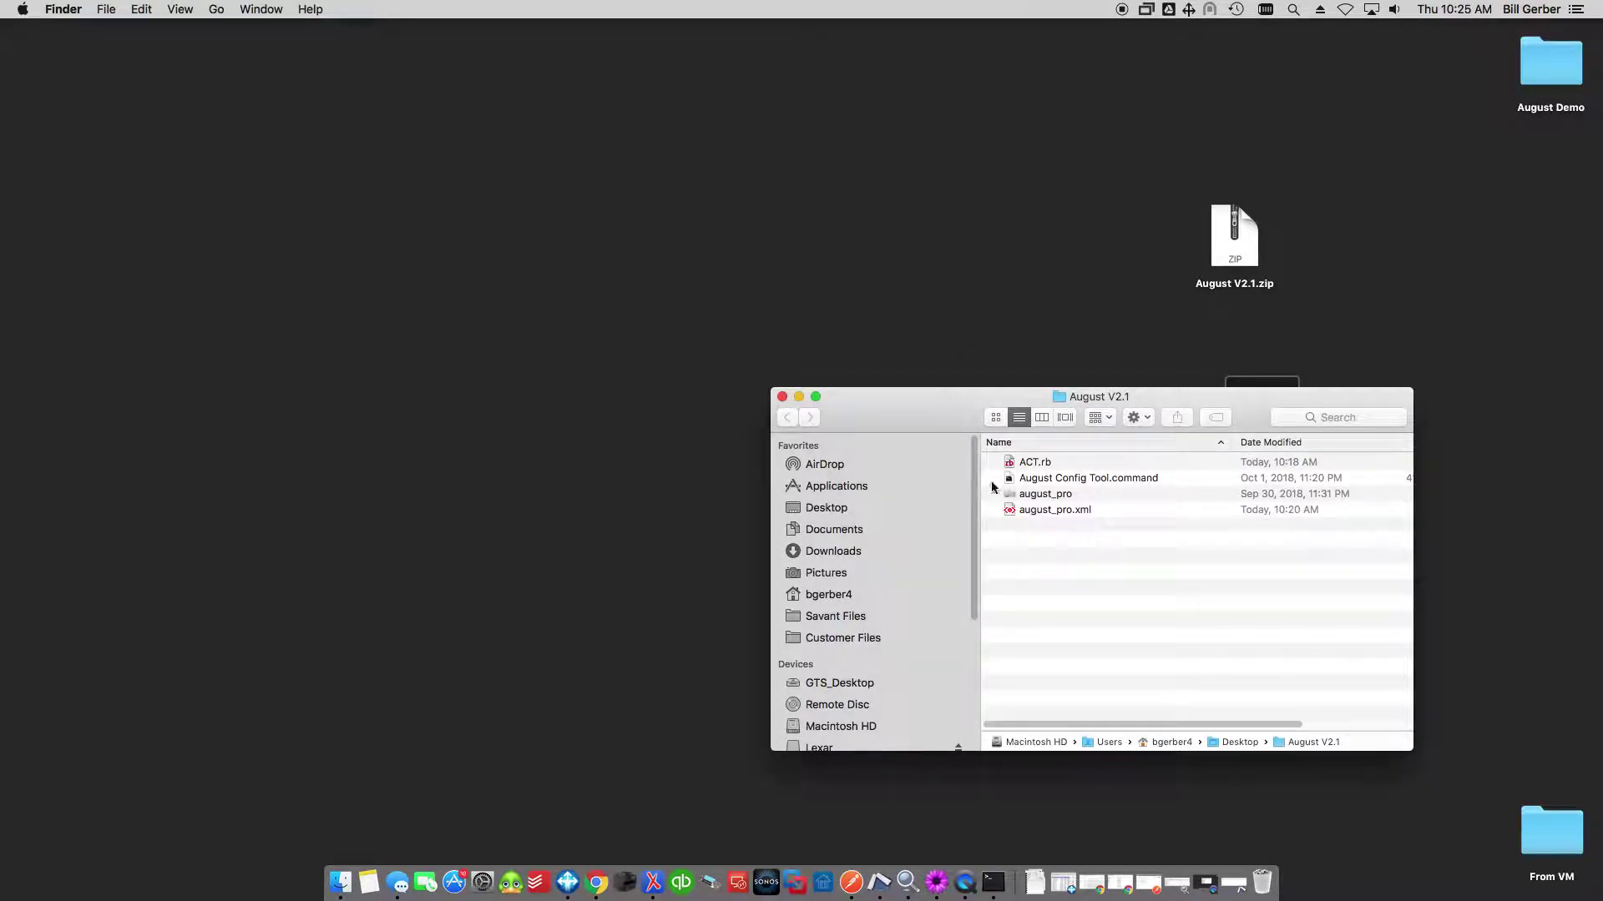
drag(945, 424, 661, 319)
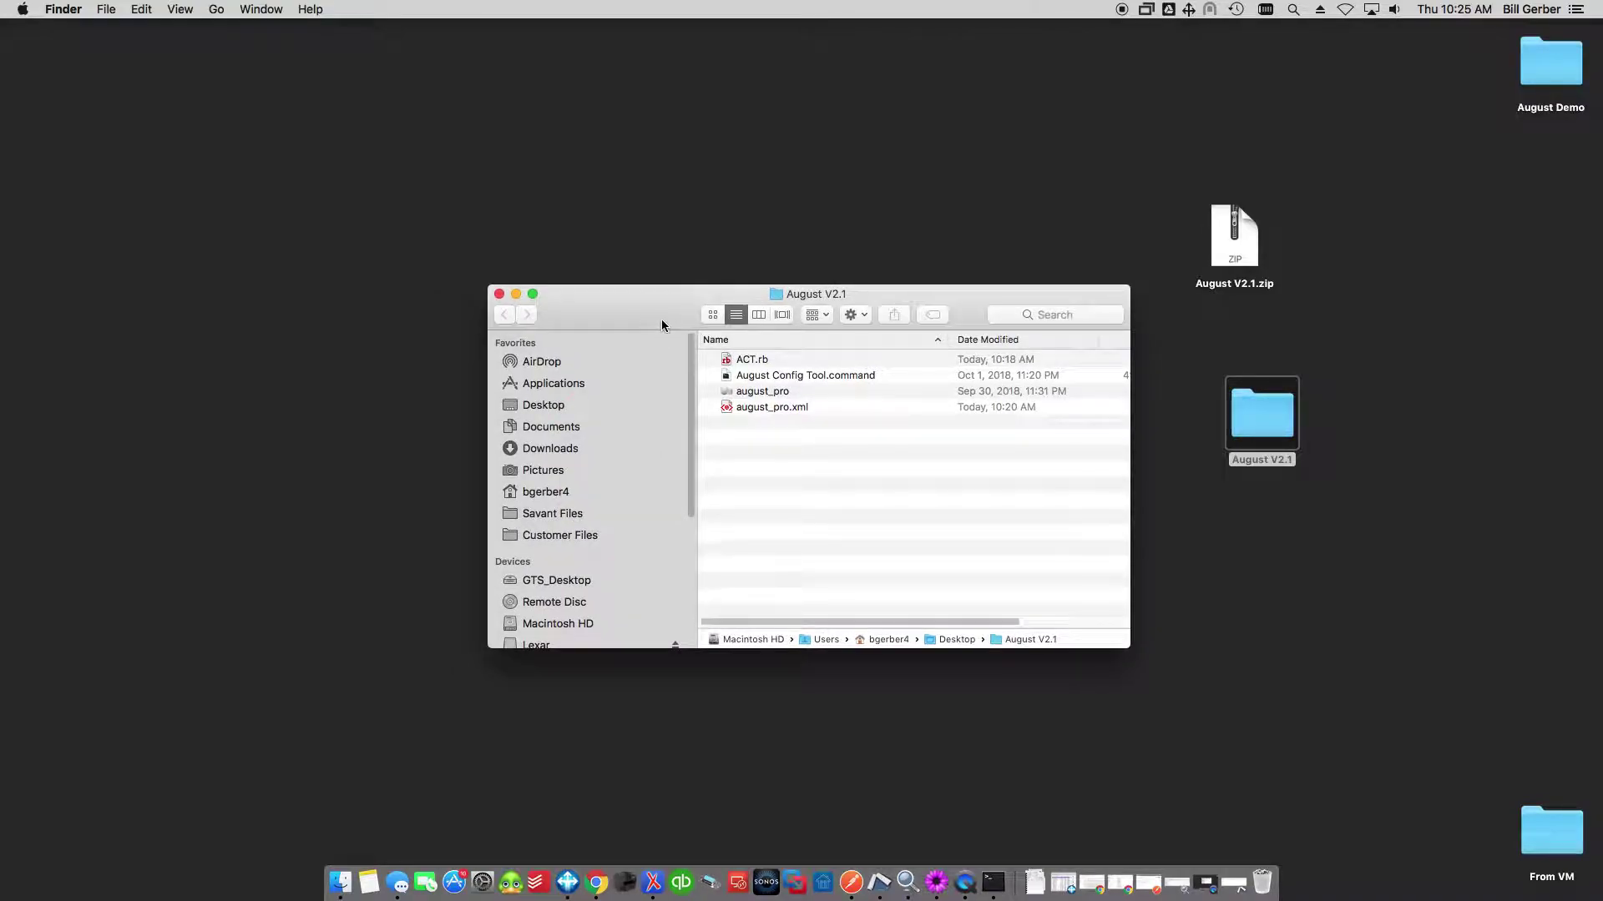
right_click(762, 408)
Open august_pro.xml in TextMate, shrink the window, and select TOKEN on line 27.
mouse_move(785, 433)
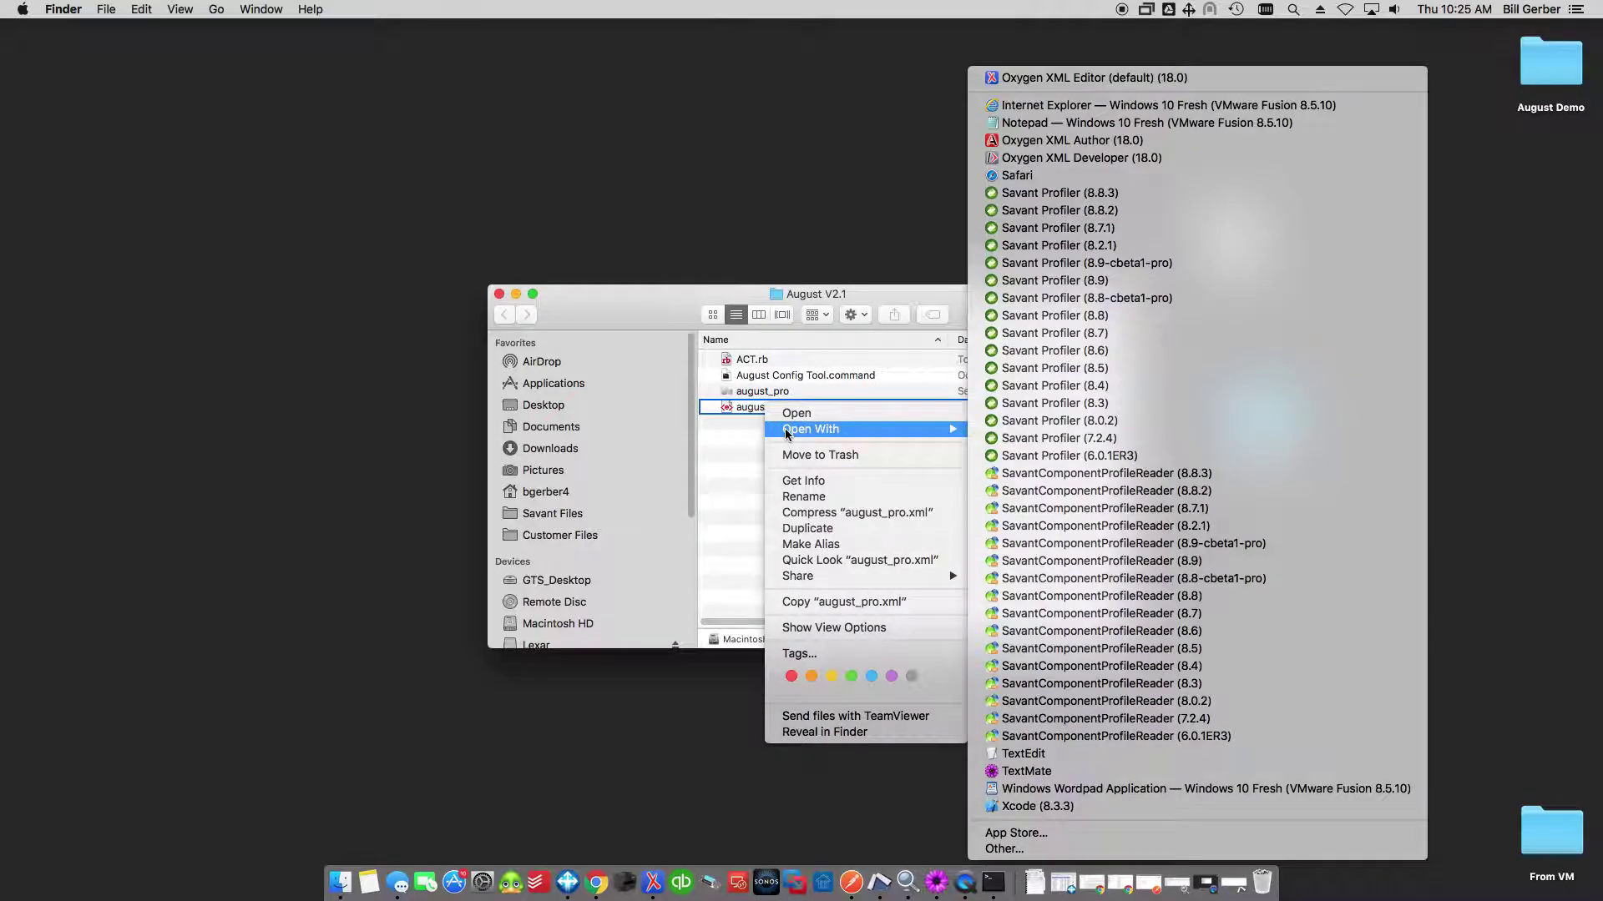
click(1022, 773)
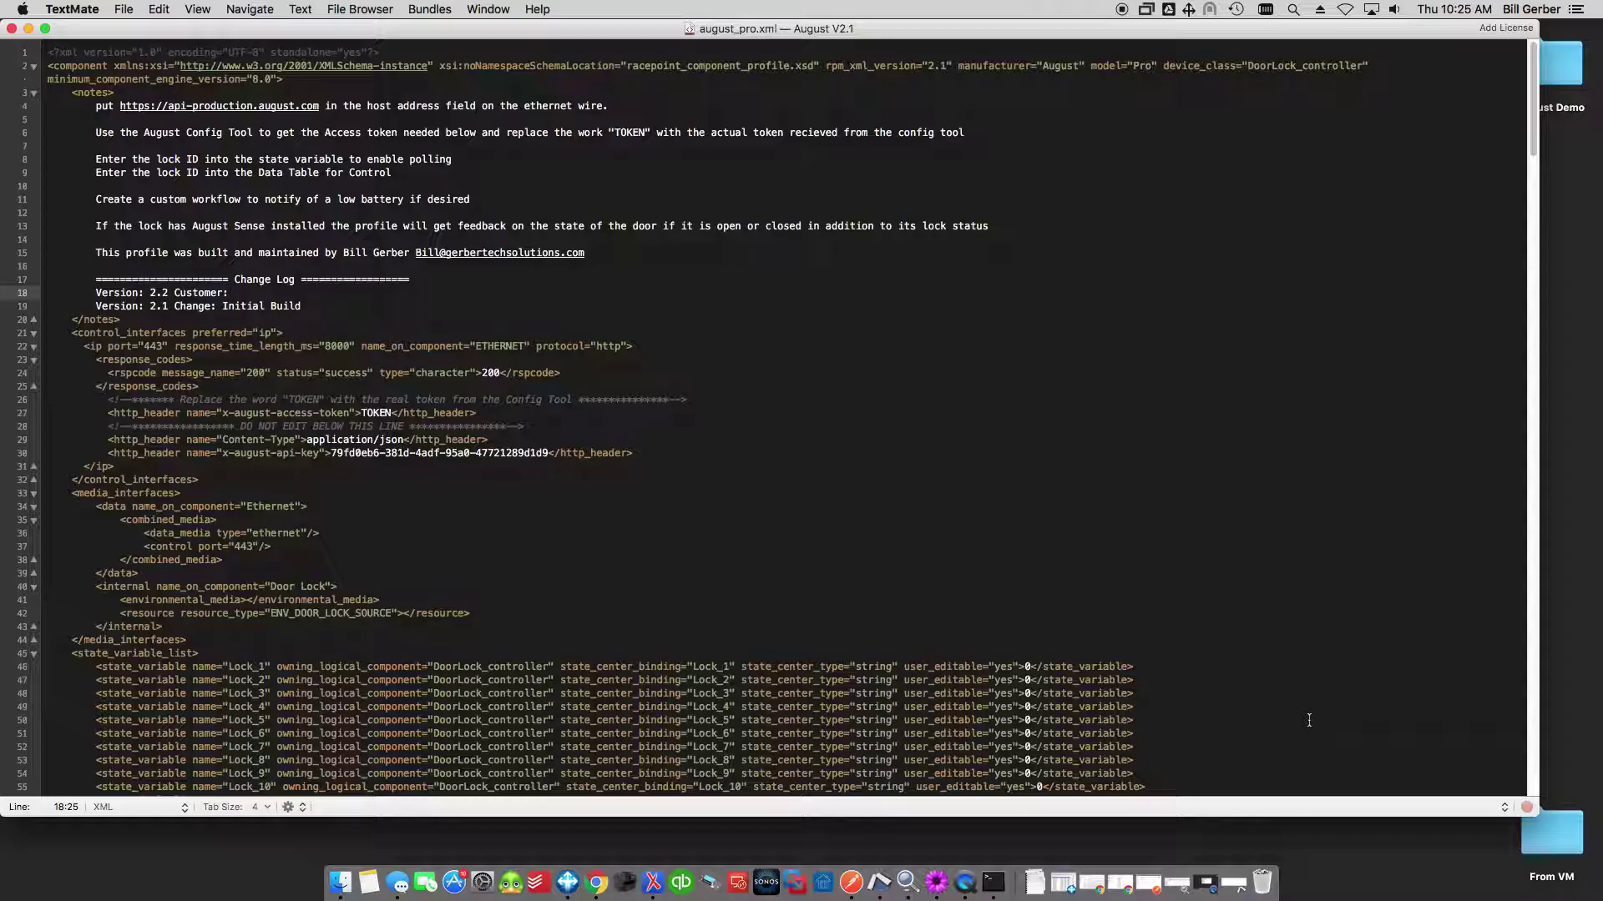
drag(1534, 813, 1288, 816)
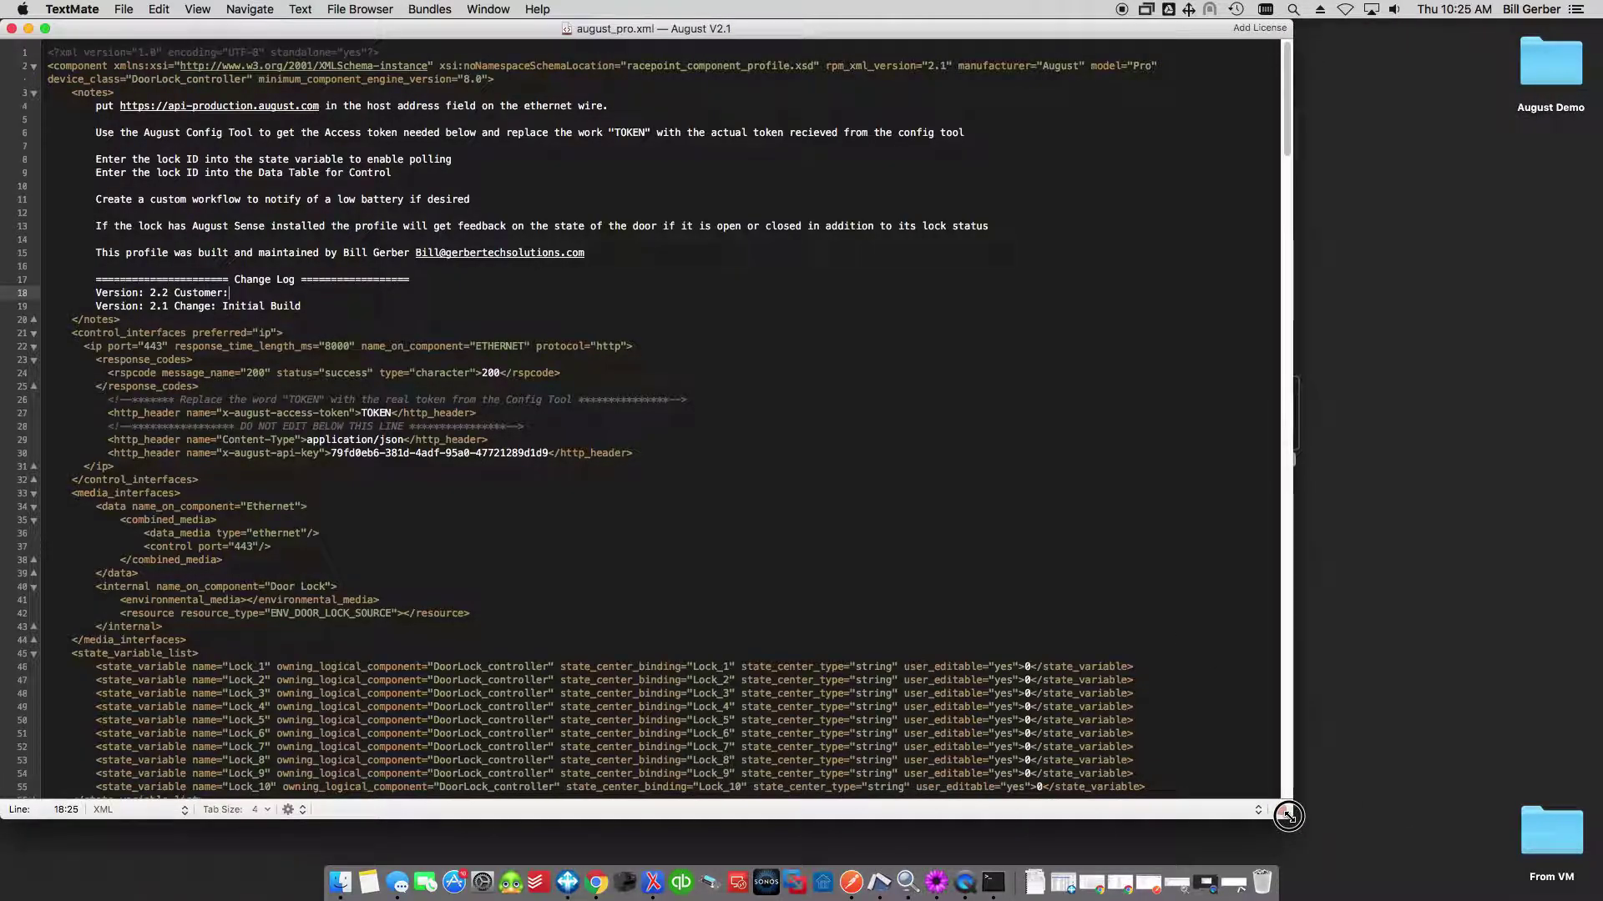
drag(1288, 815, 1169, 780)
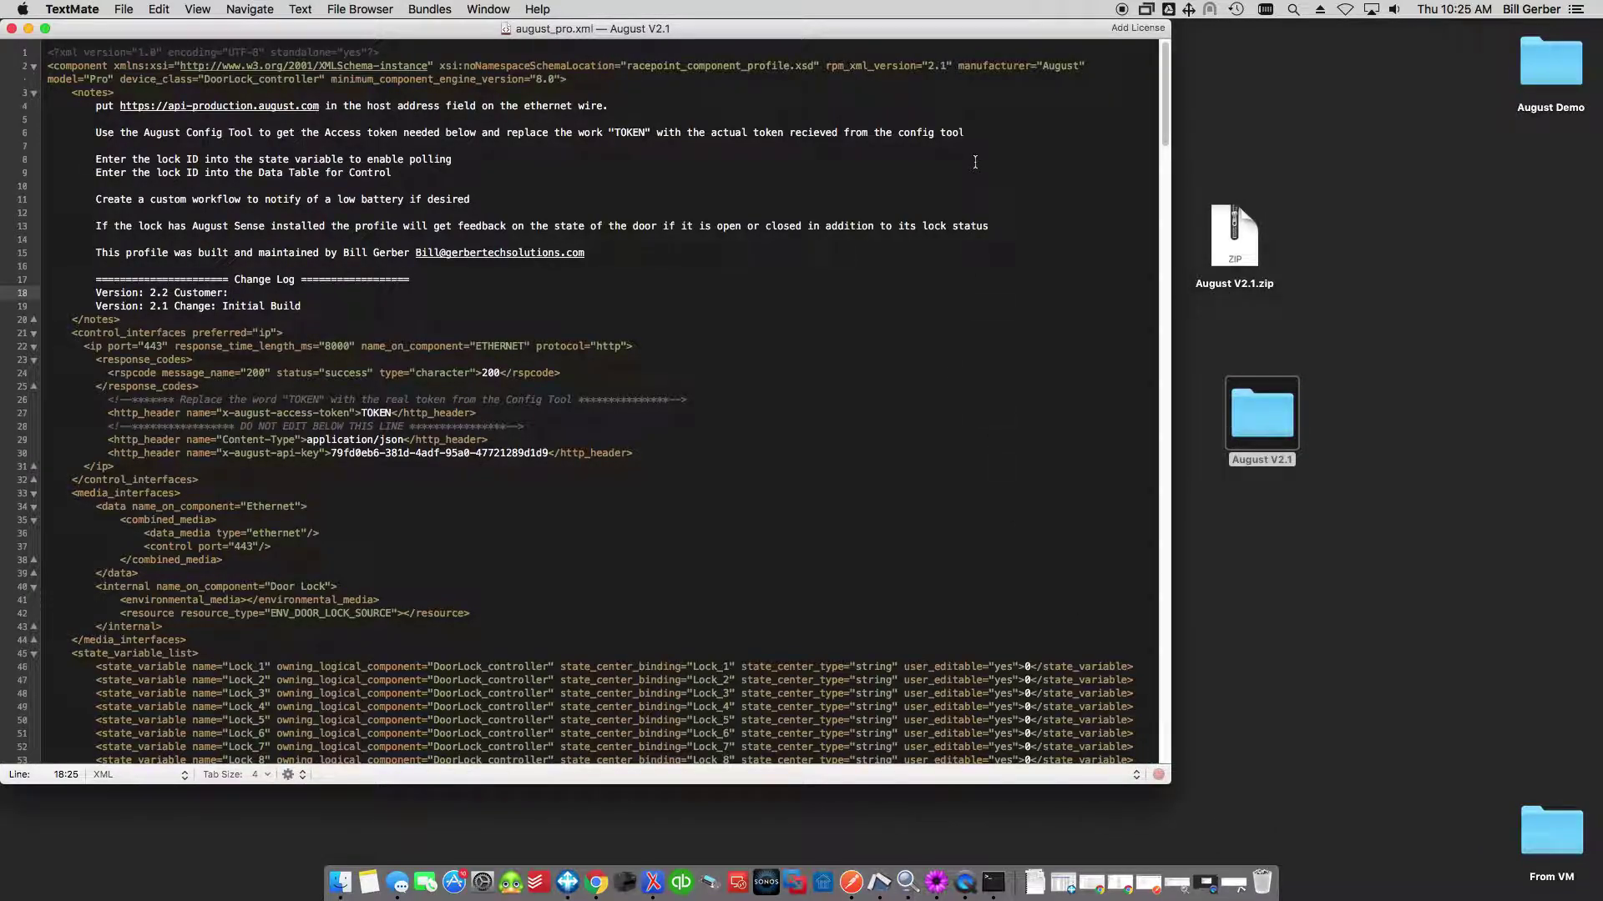
drag(361, 415, 394, 415)
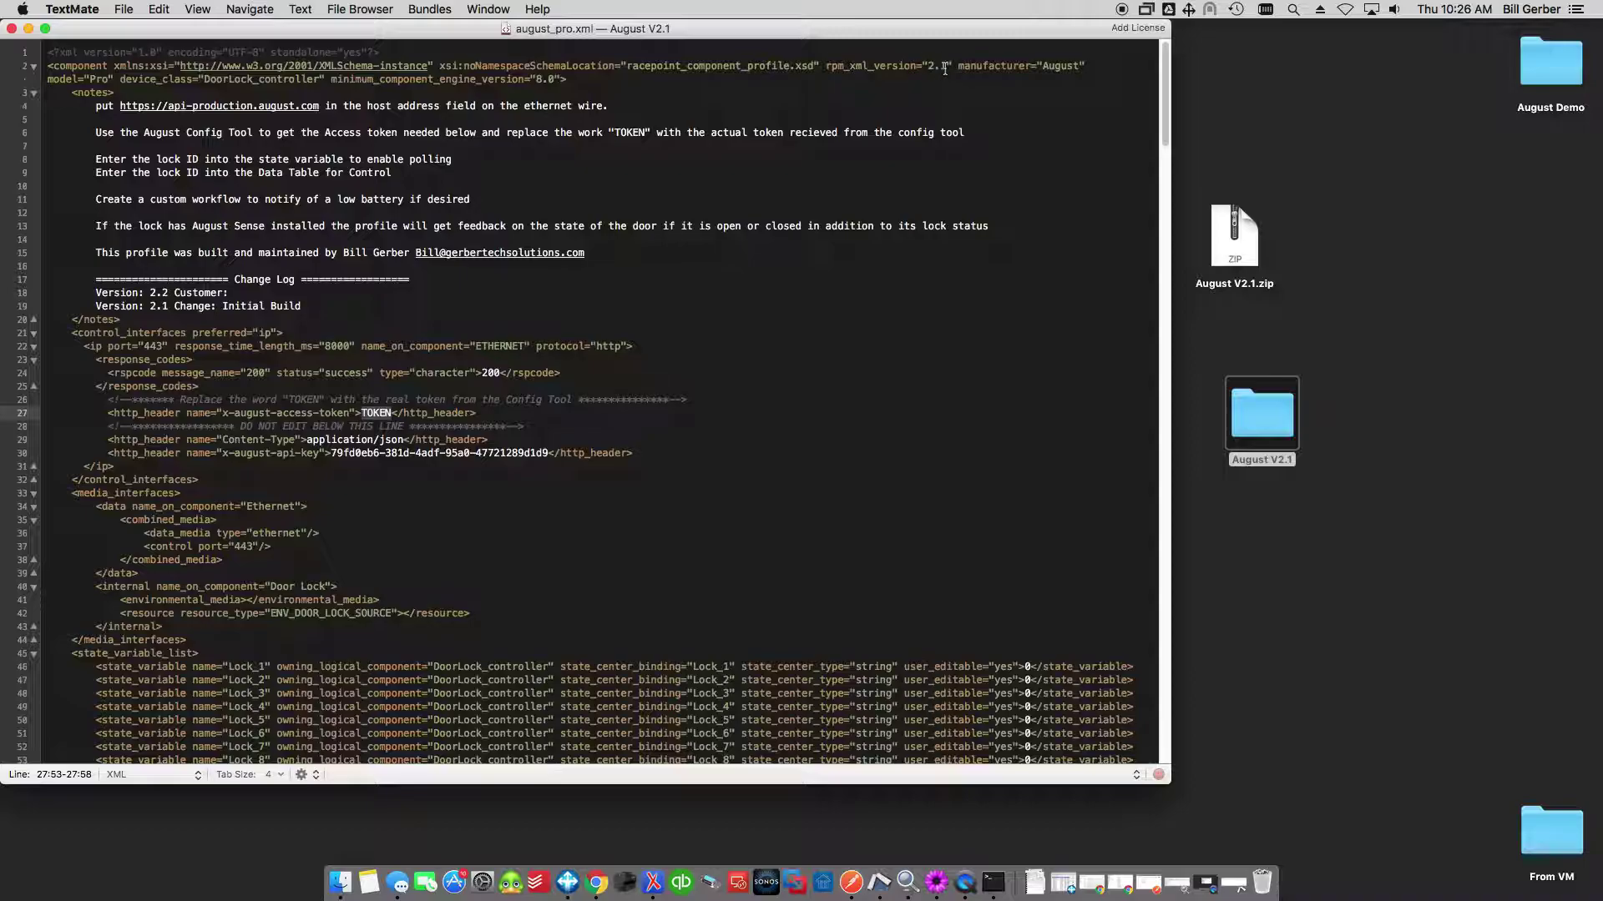
click(940, 67)
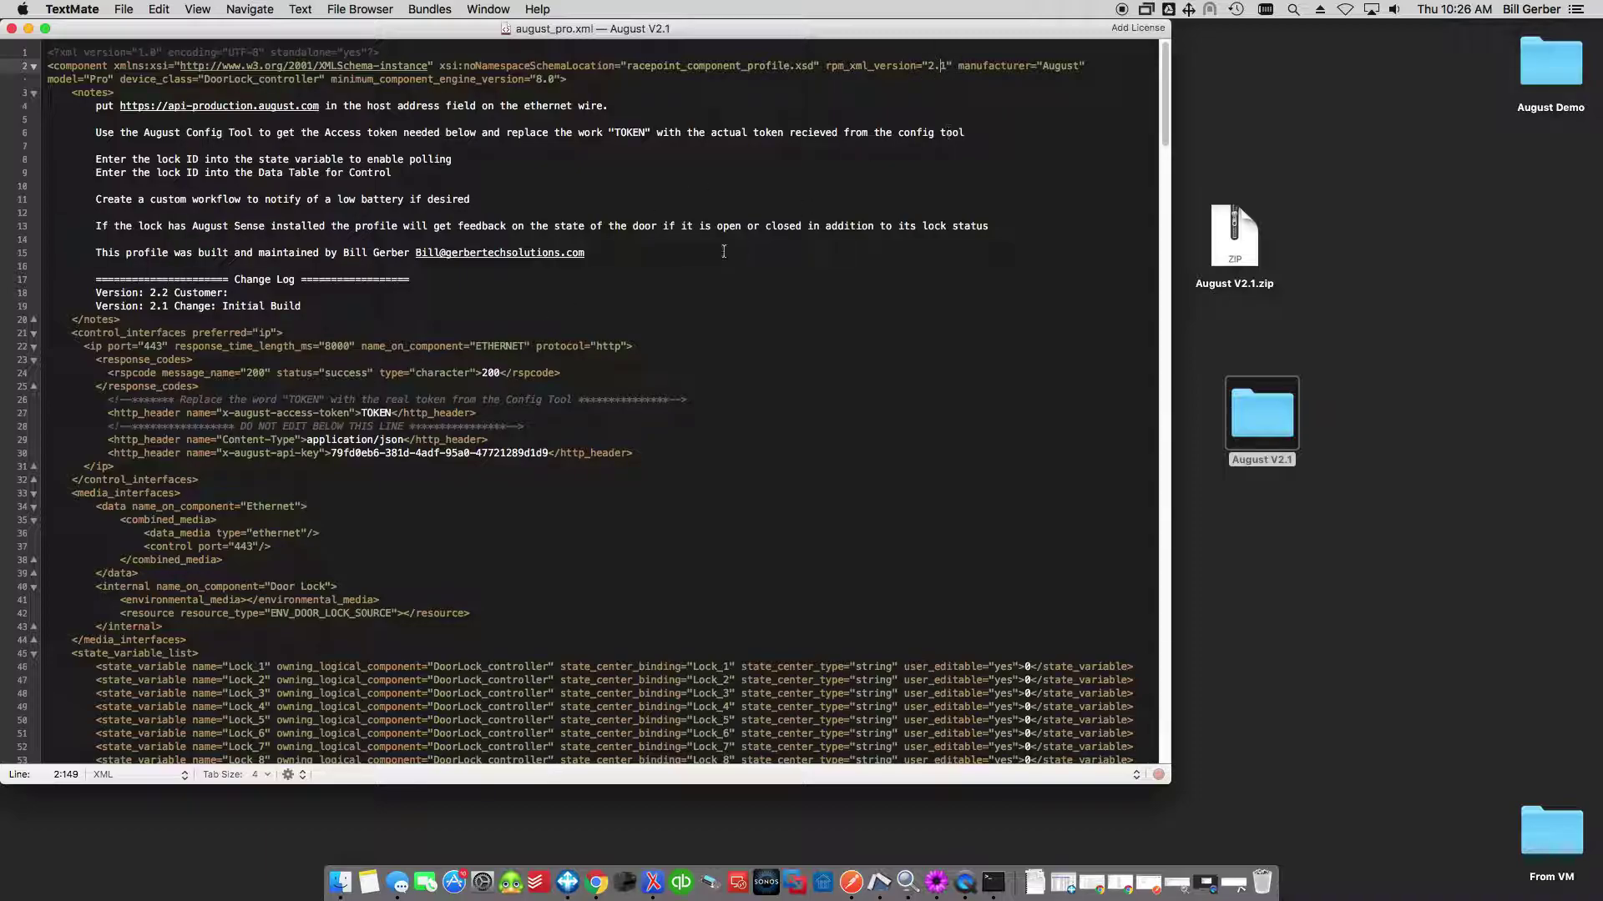
click(162, 292)
drag(97, 296, 210, 296)
click(165, 297)
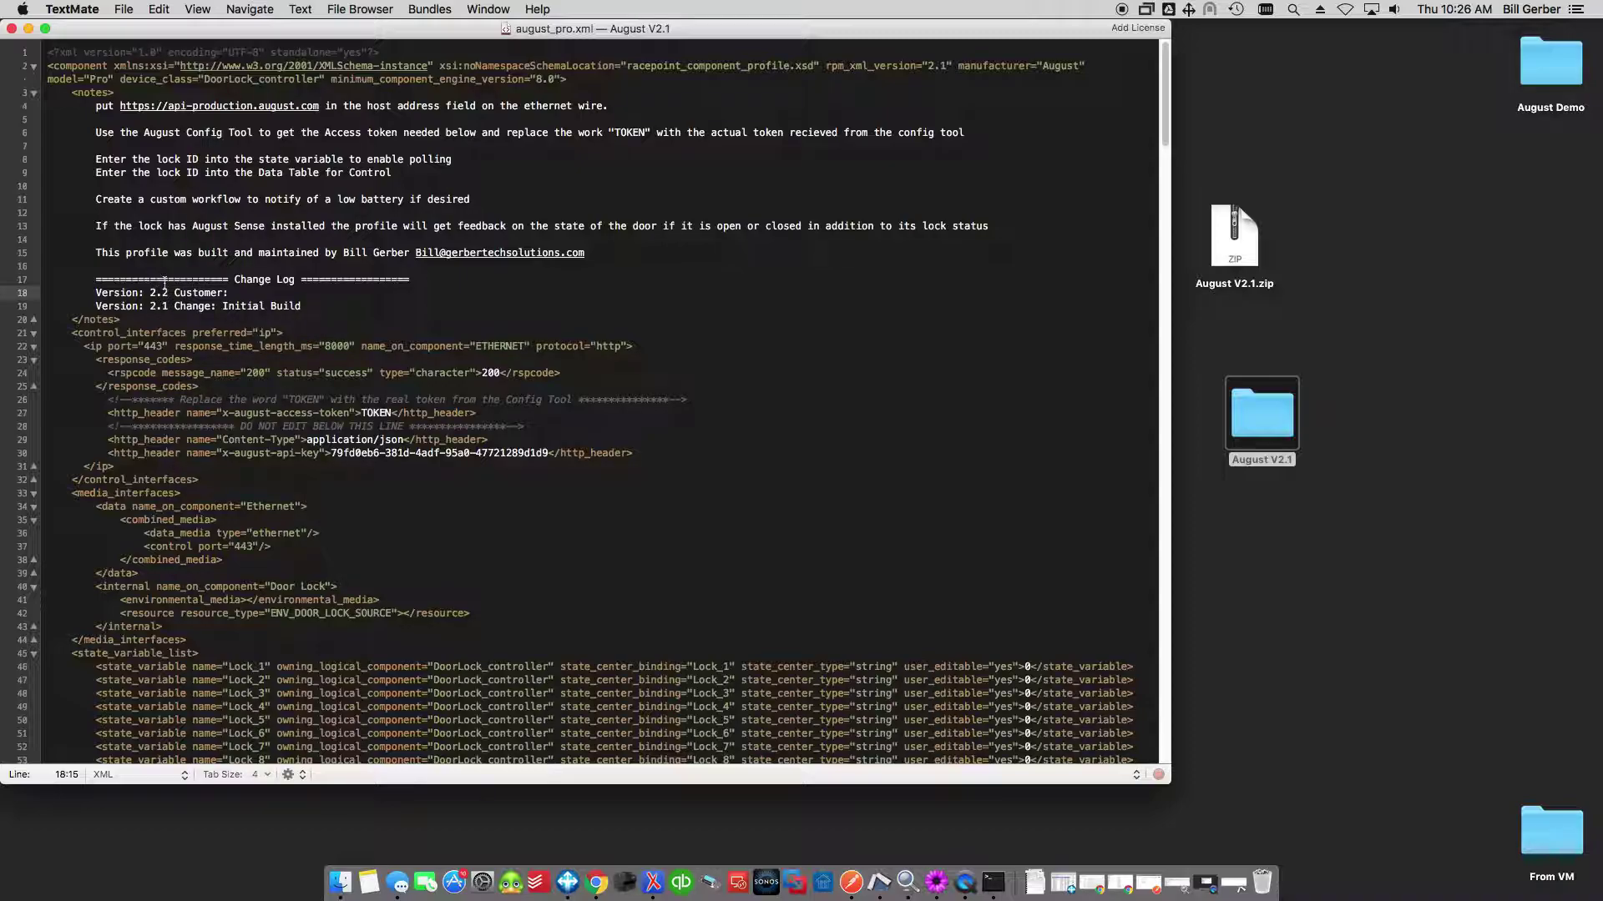
click(311, 298)
Open the August V2.1 folder and run August Config Tool.command in Terminal.
click(1258, 435)
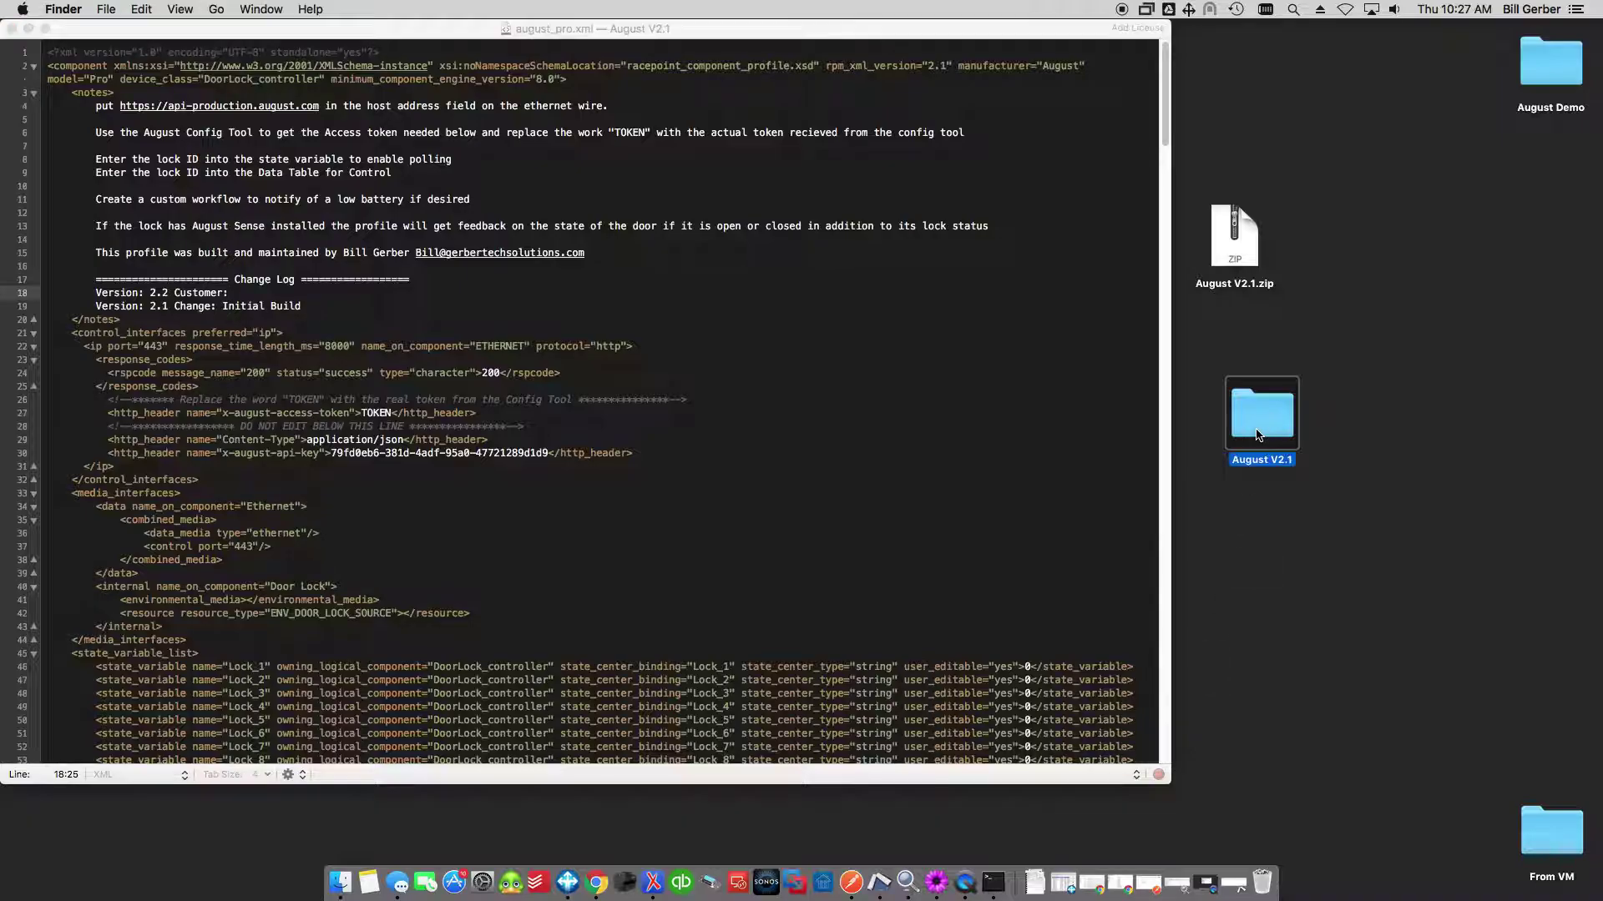
double_click(1258, 435)
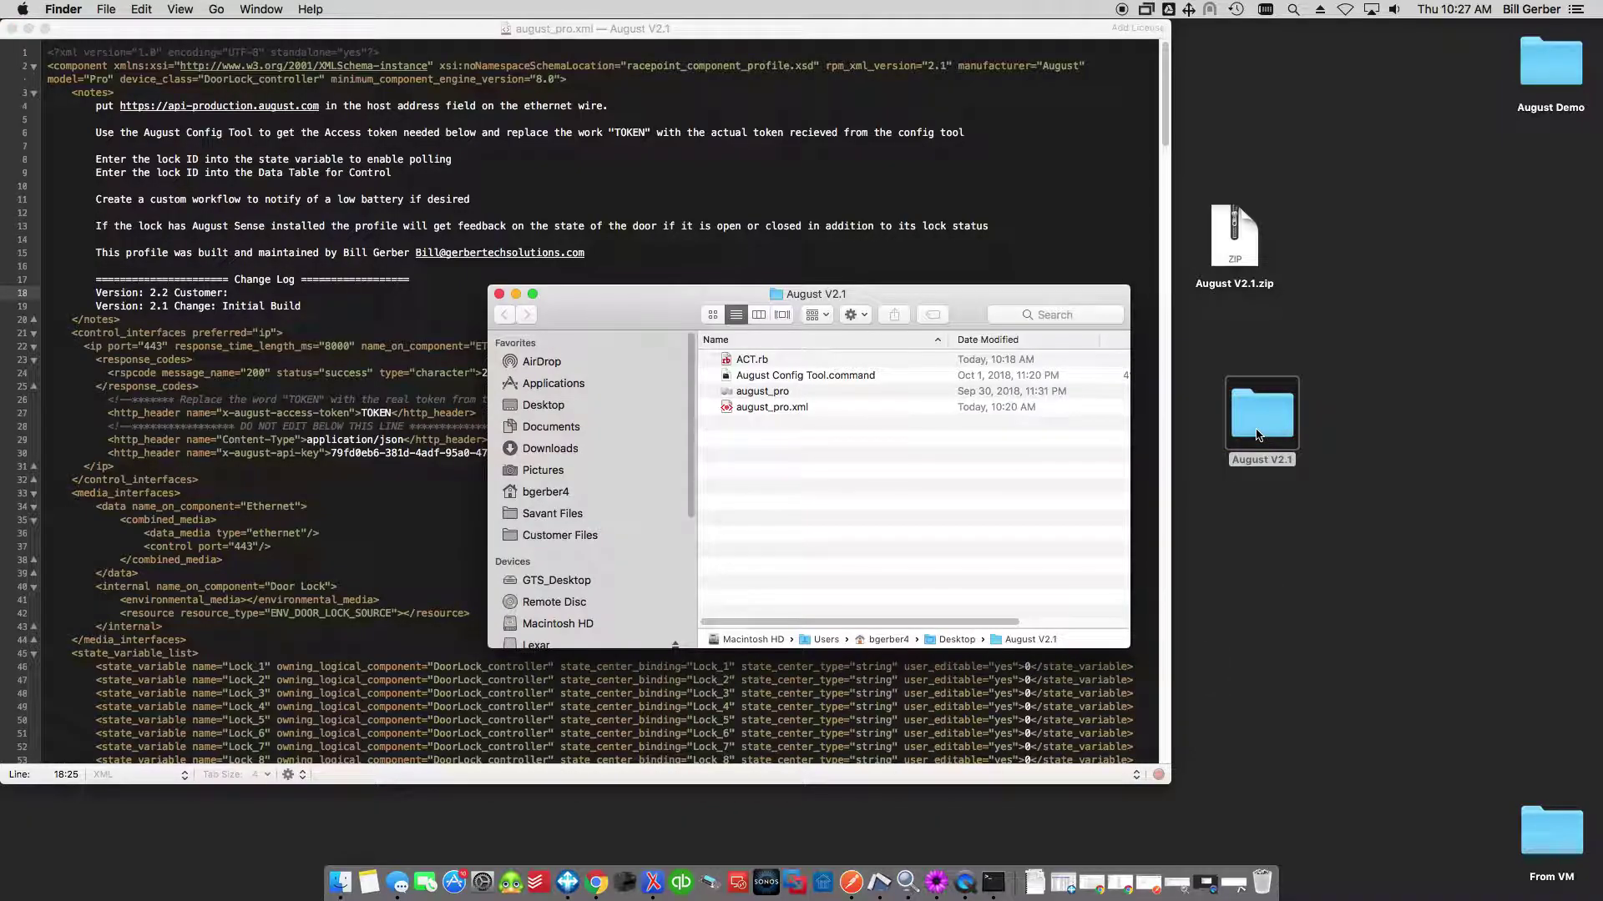
double_click(798, 379)
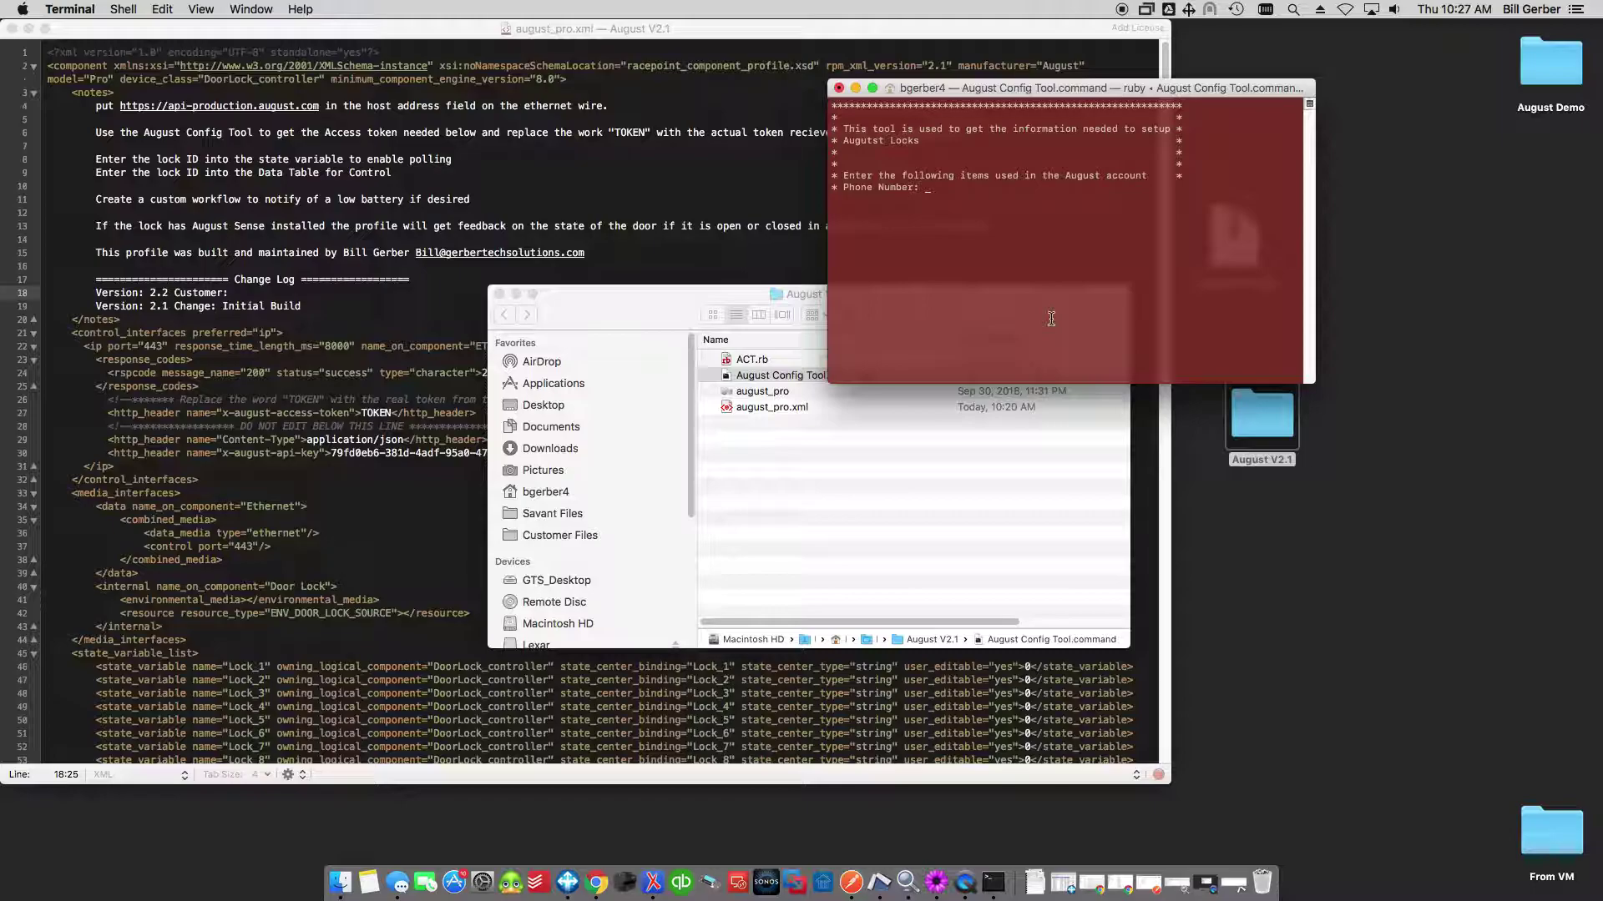
Enter the August account phone number and the texted verification code in the config tool.
key(Return)
key(Return)
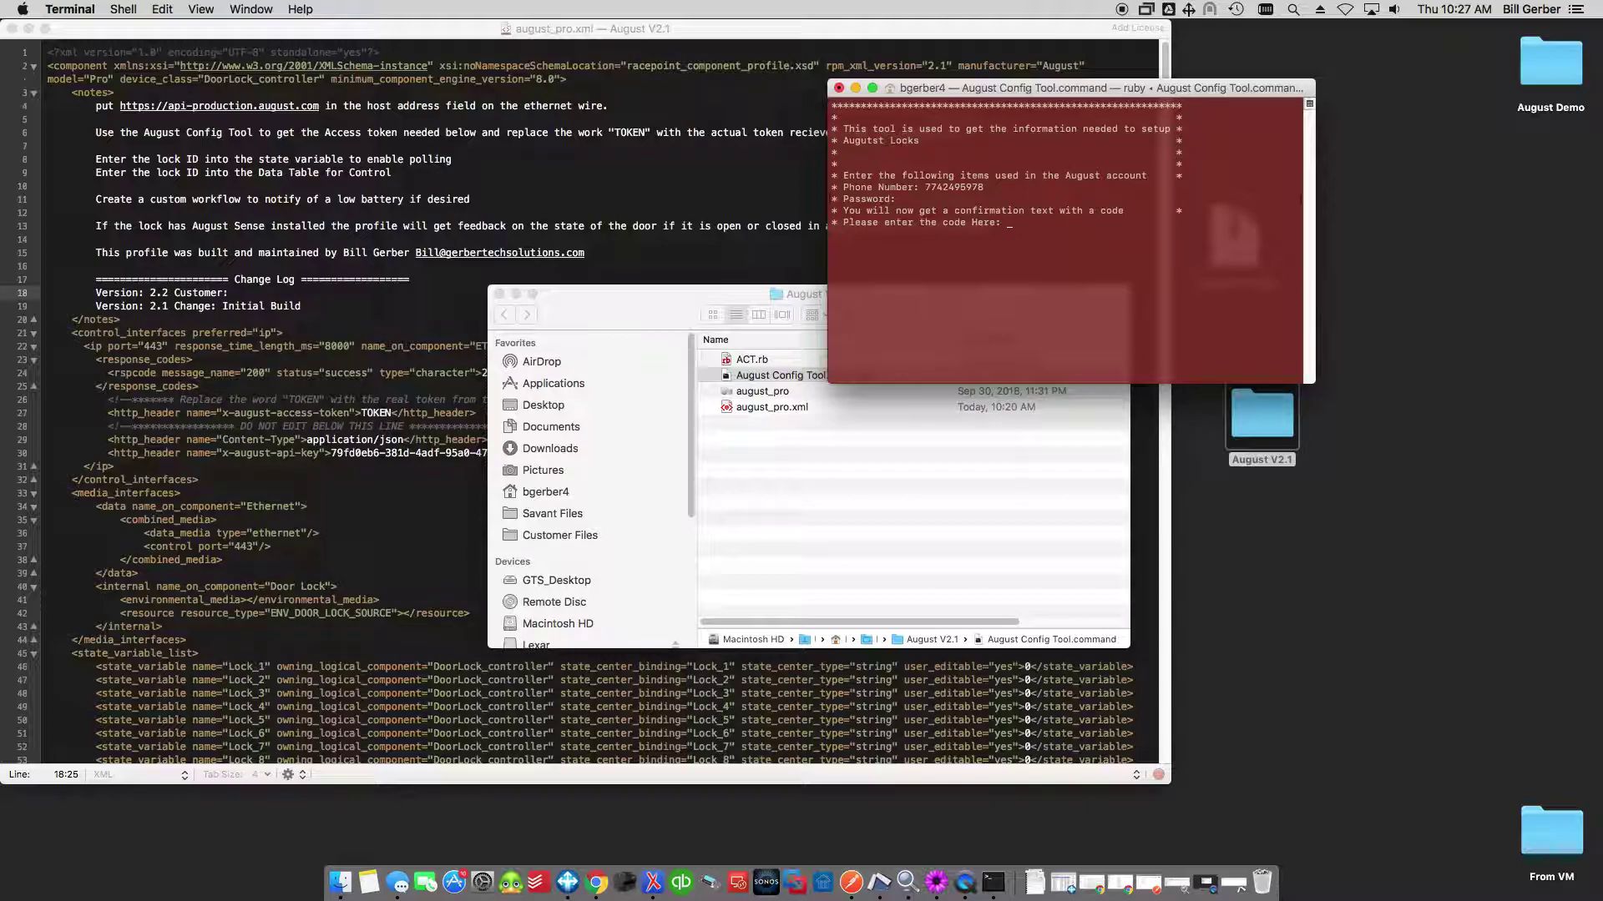
text(00)
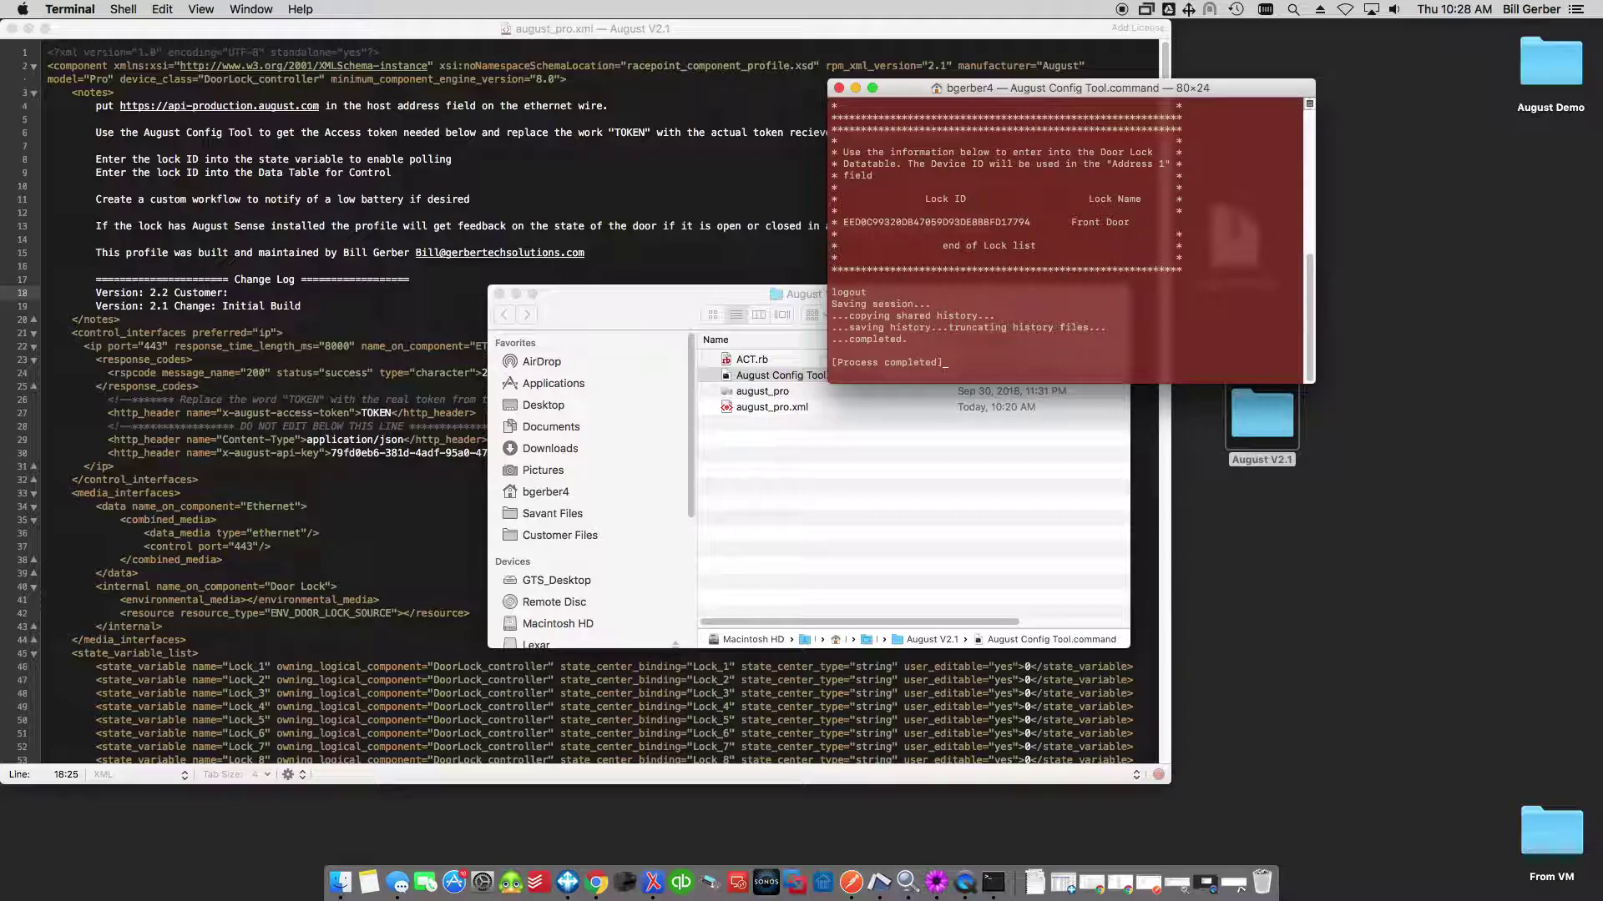
Enlarge the Terminal window to show the full config tool output and the Front Door lock ID.
drag(1313, 382, 1369, 636)
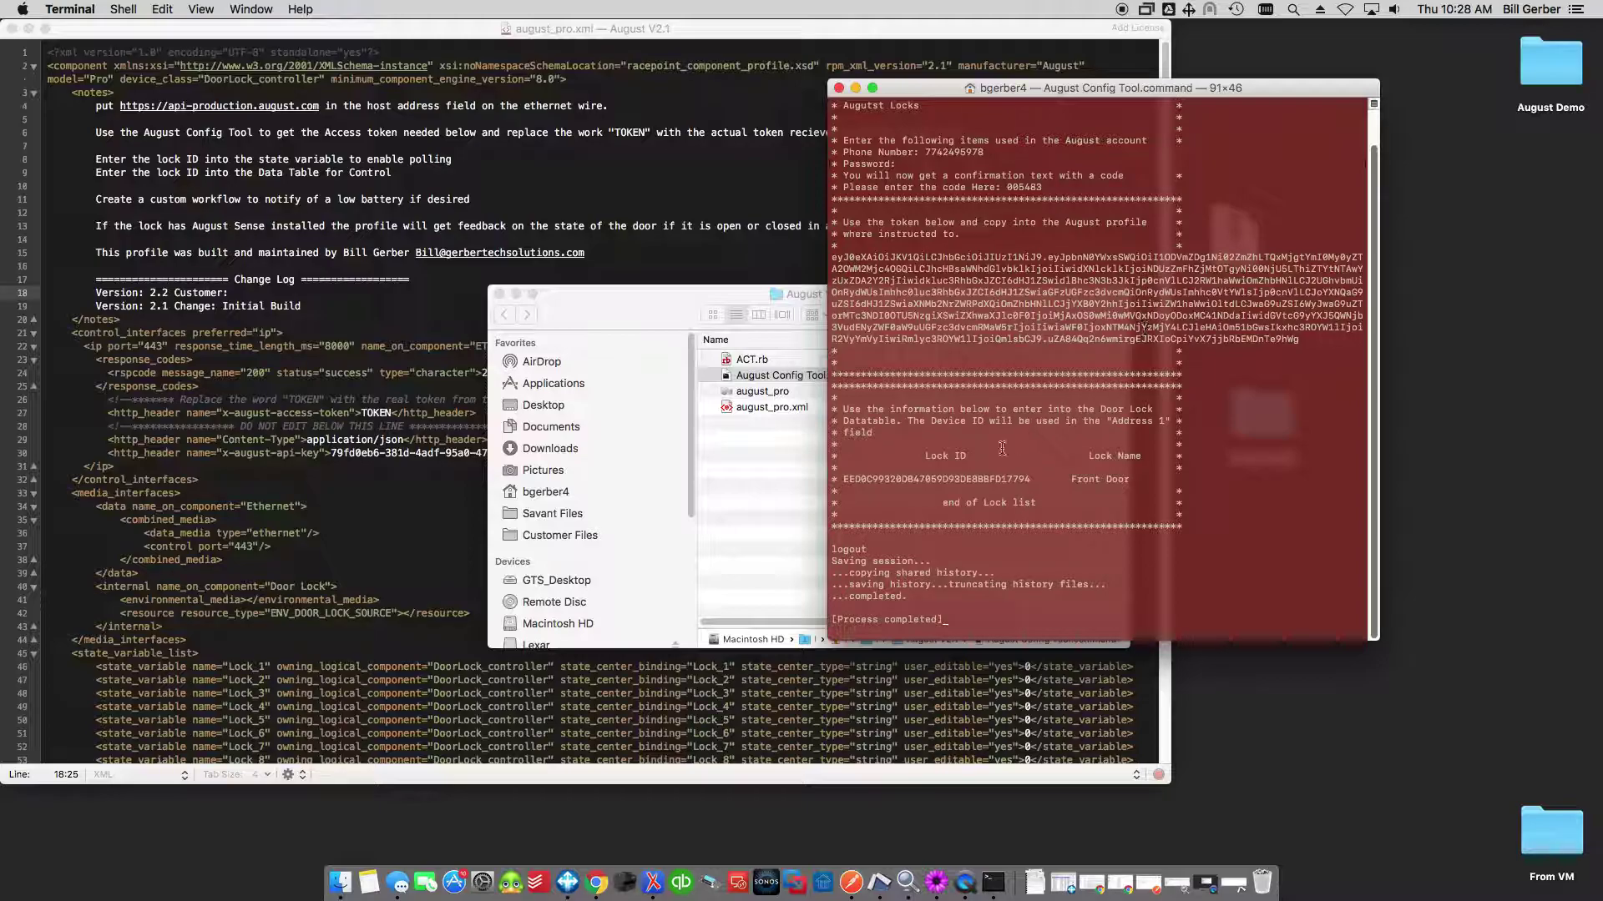
drag(844, 480, 1126, 480)
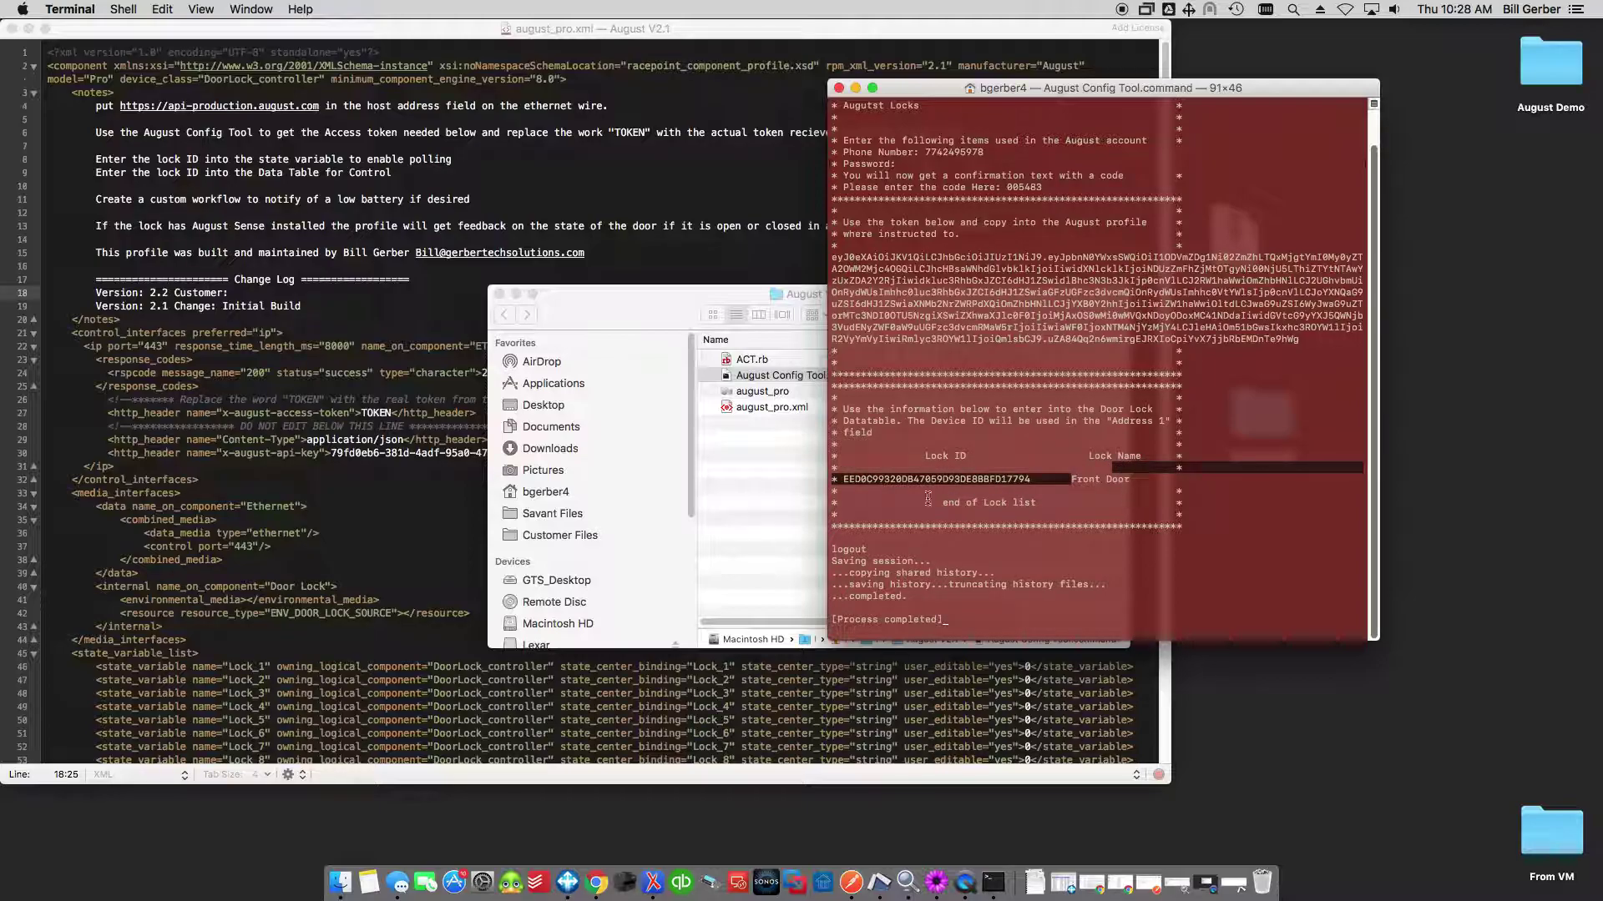
click(1104, 469)
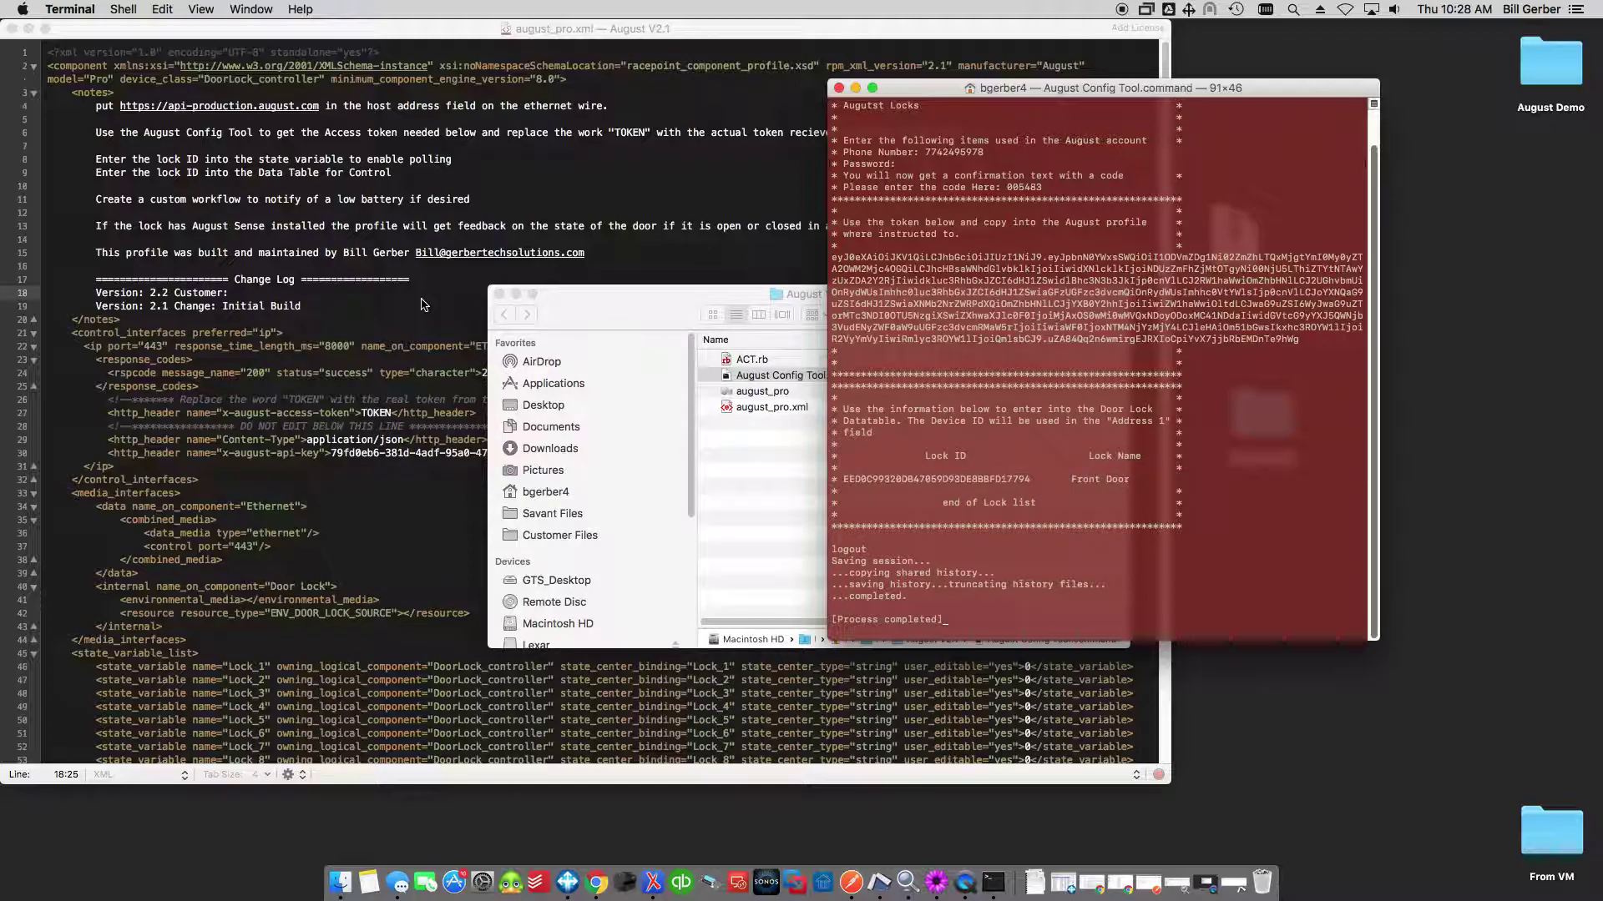
click(421, 304)
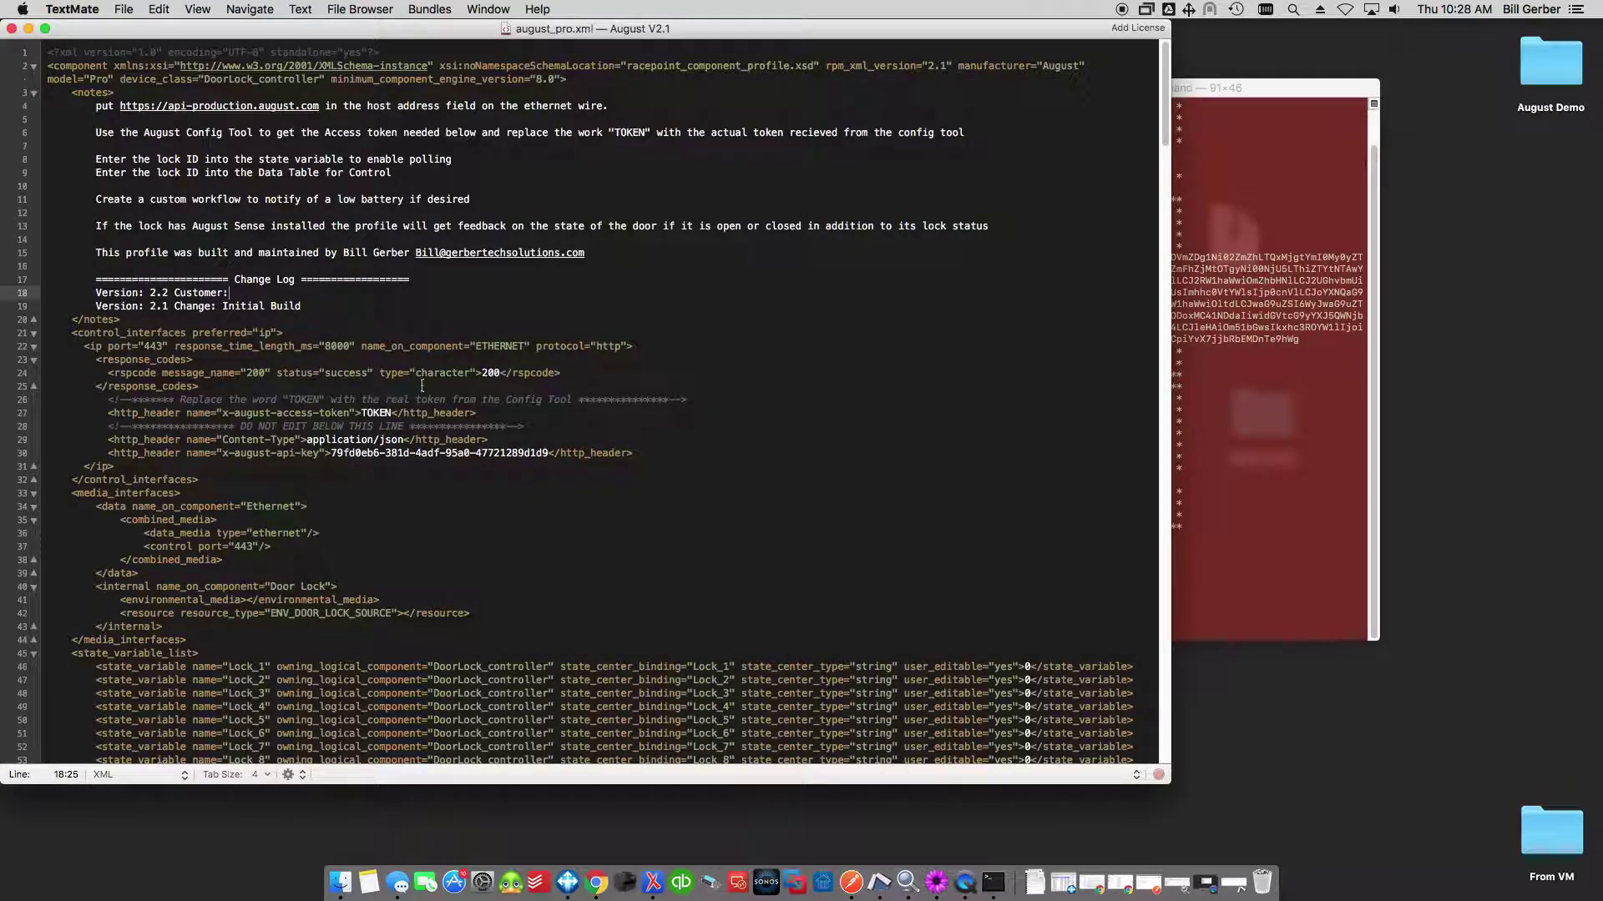
click(1236, 437)
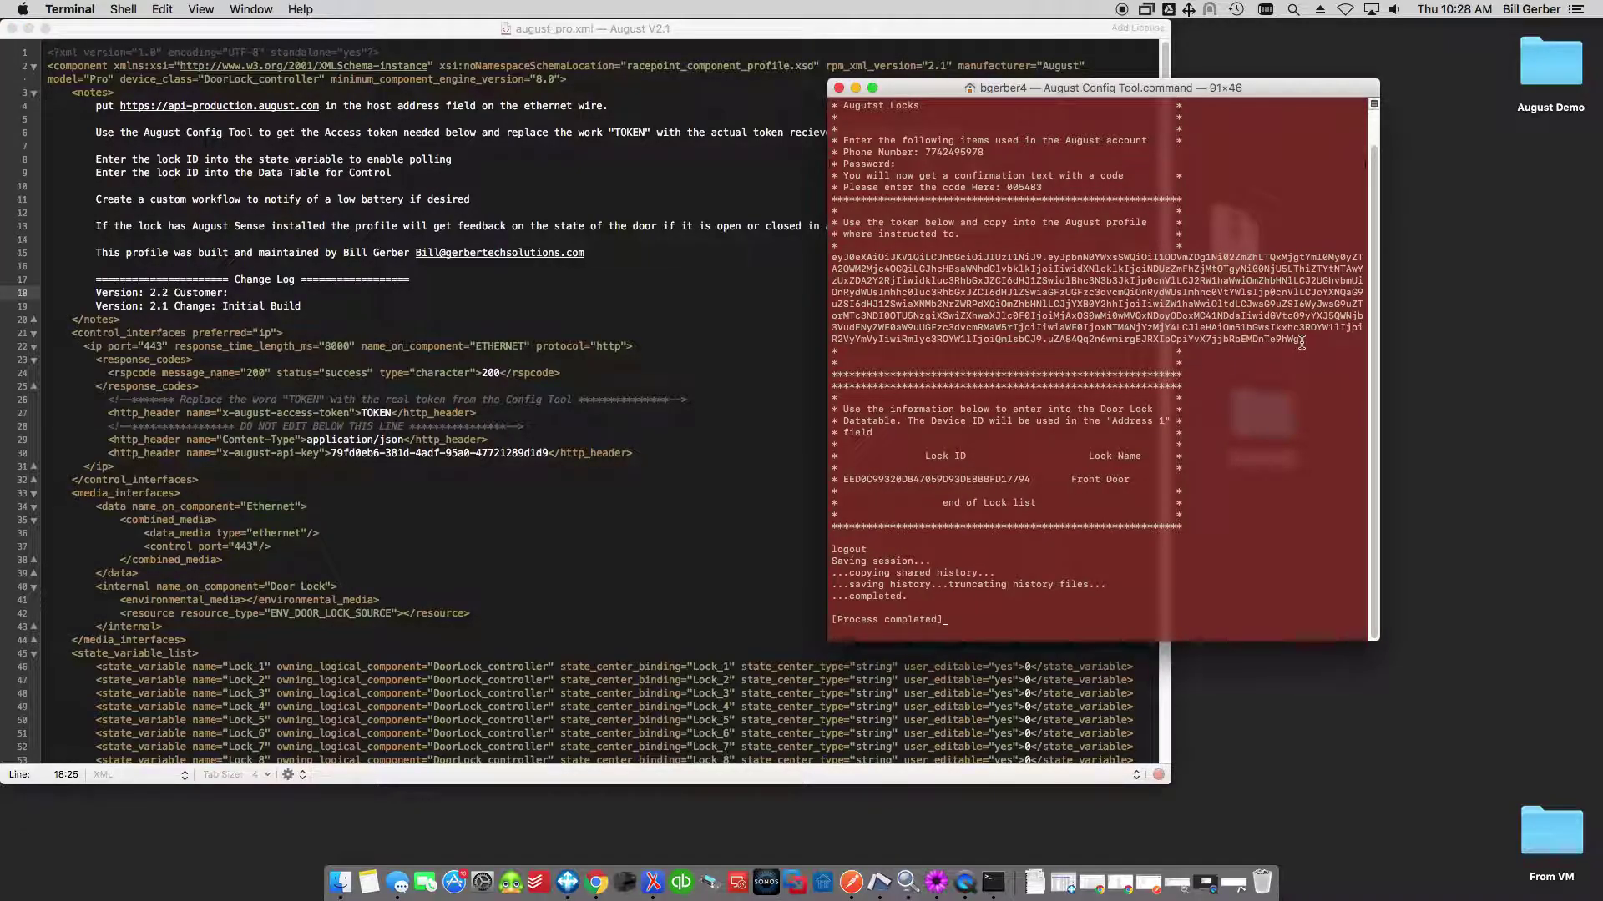
Copy the entire access token from the Terminal output back to the XML editor.
drag(1300, 341, 826, 259)
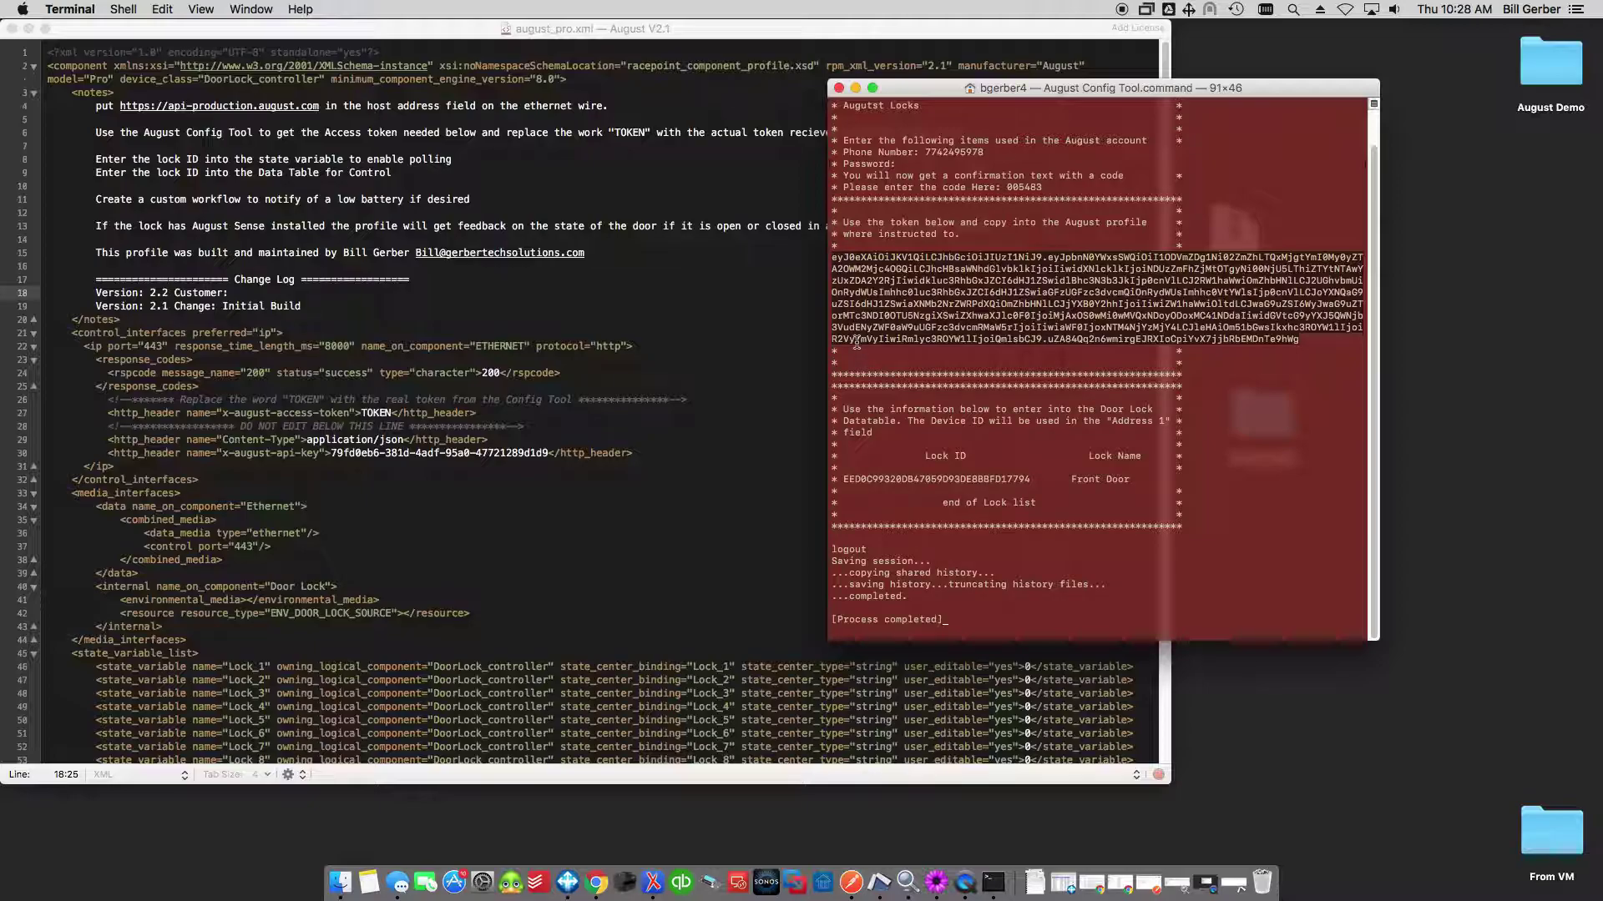
key(super+c)
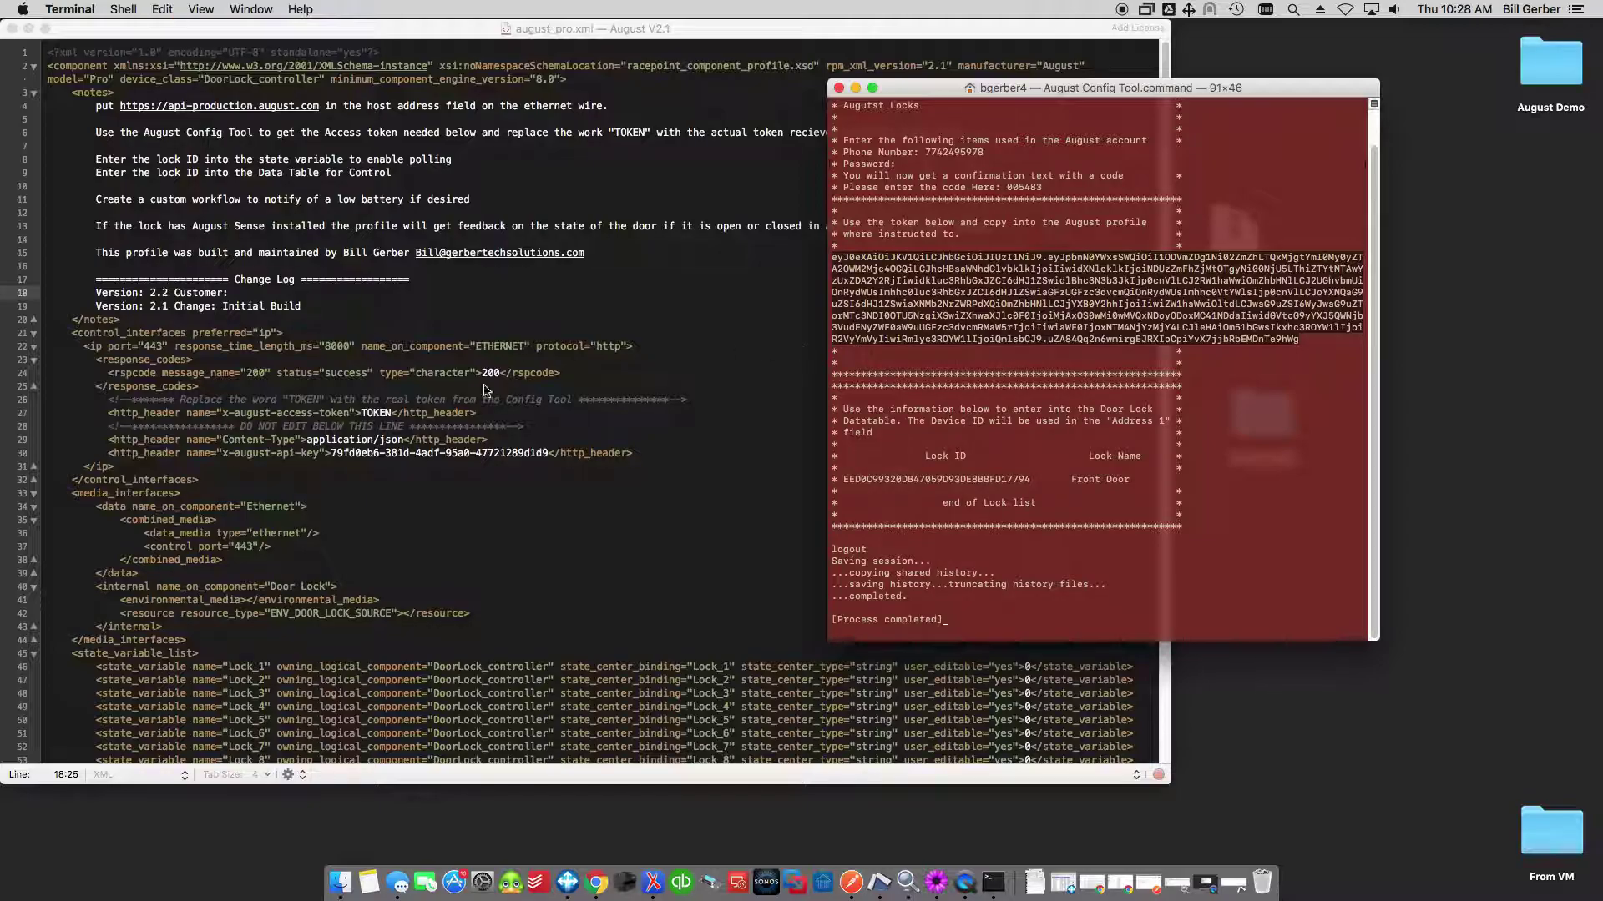
click(368, 417)
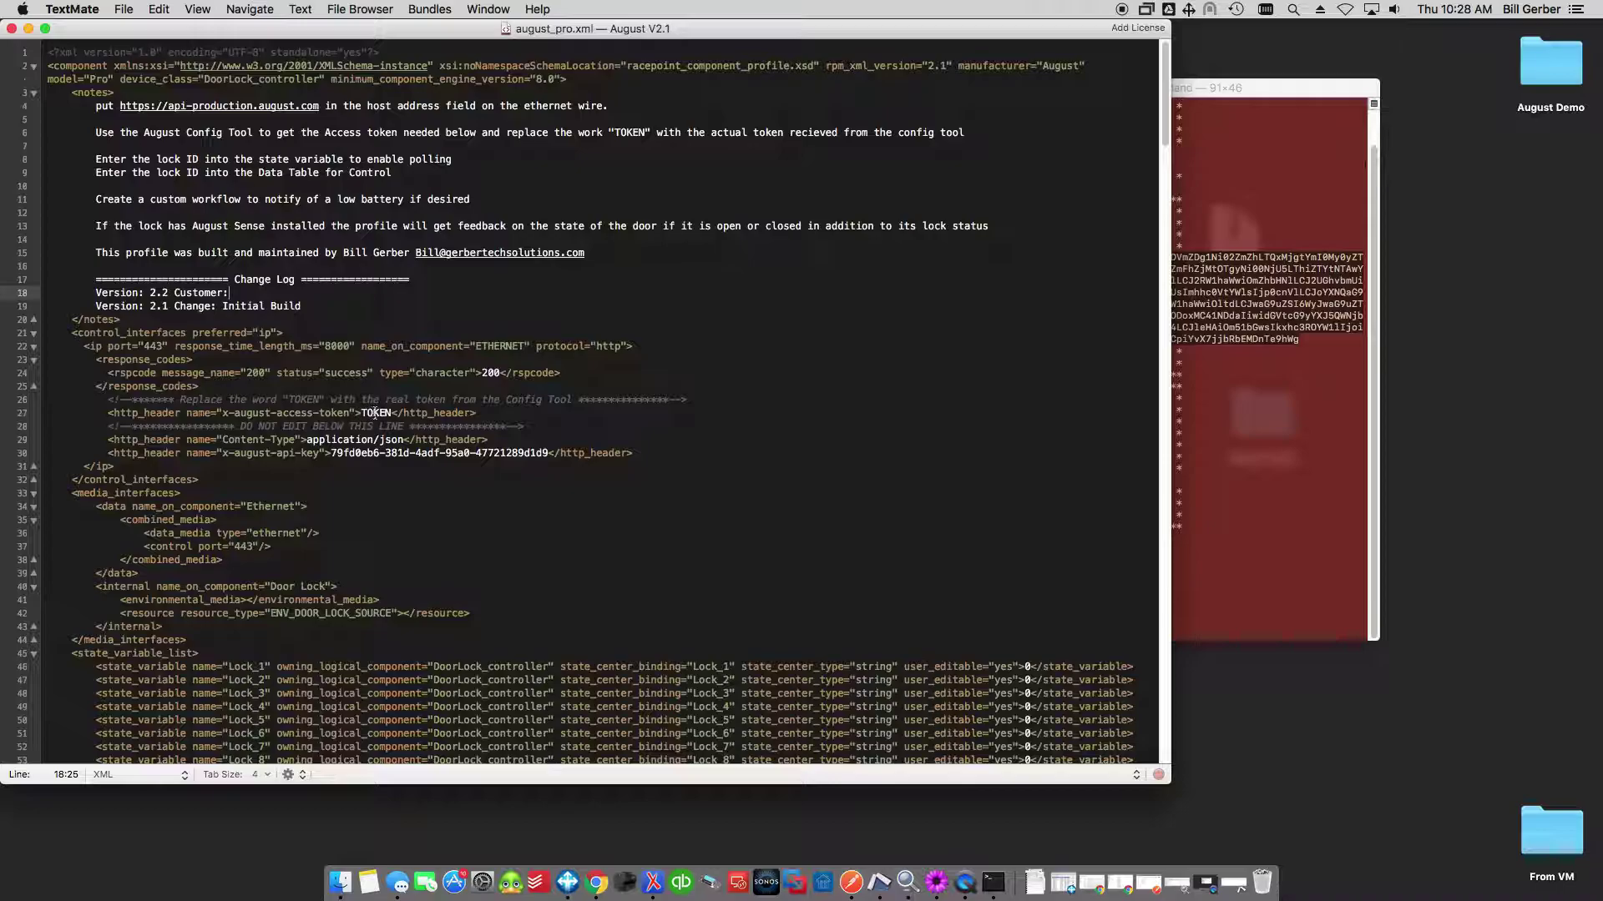
Paste the copied access token over the TOKEN placeholder on line 27.
double_click(380, 412)
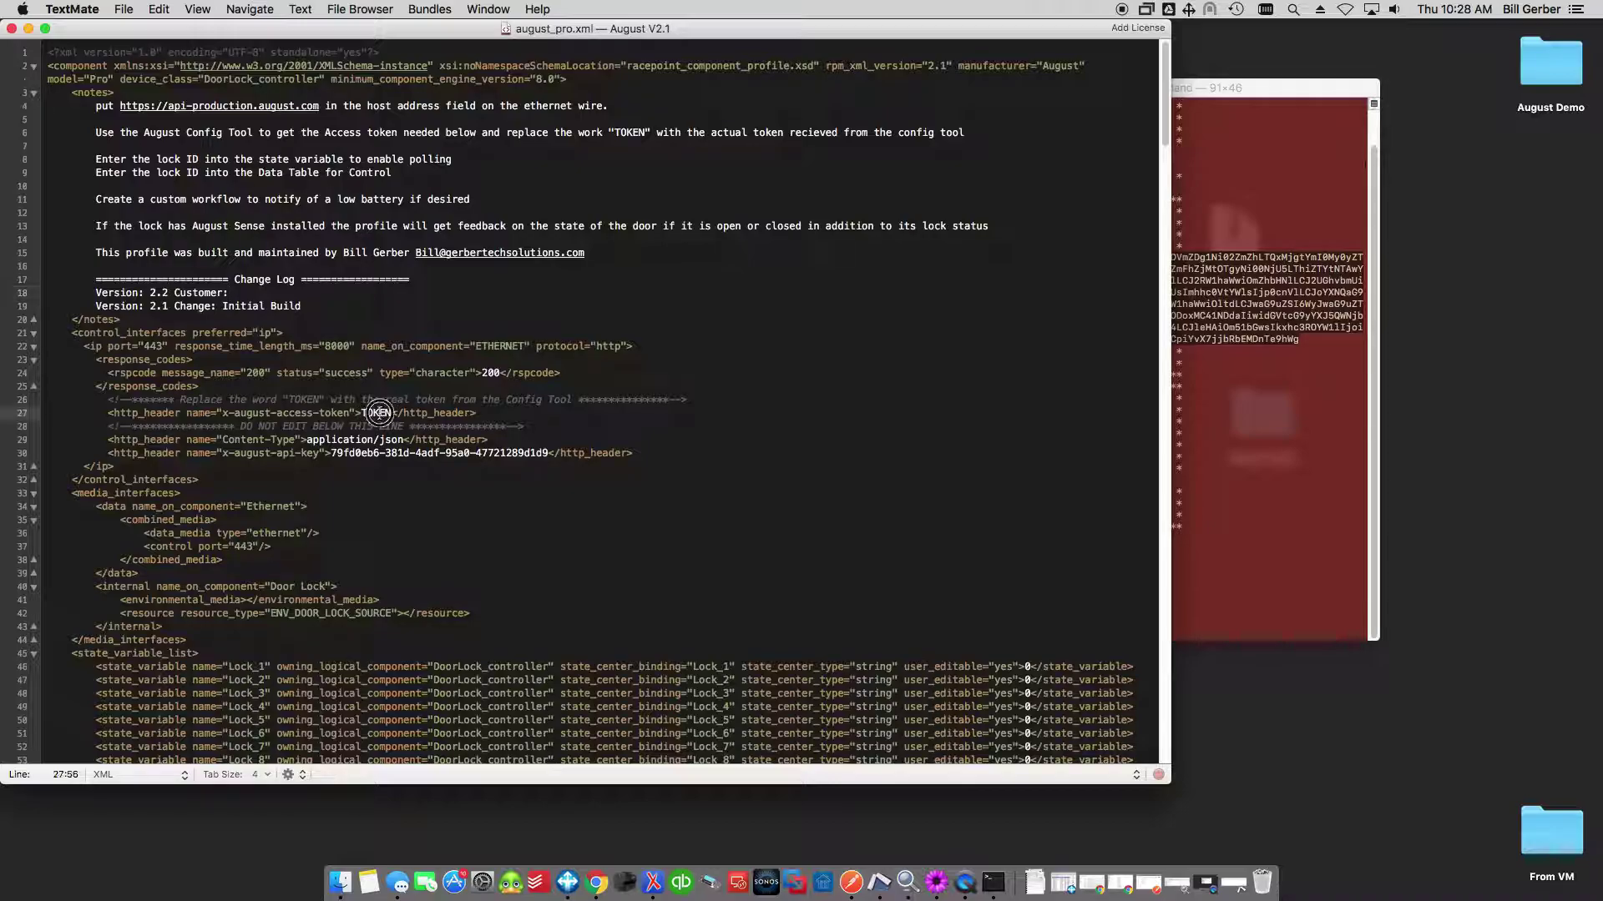
key(super+v)
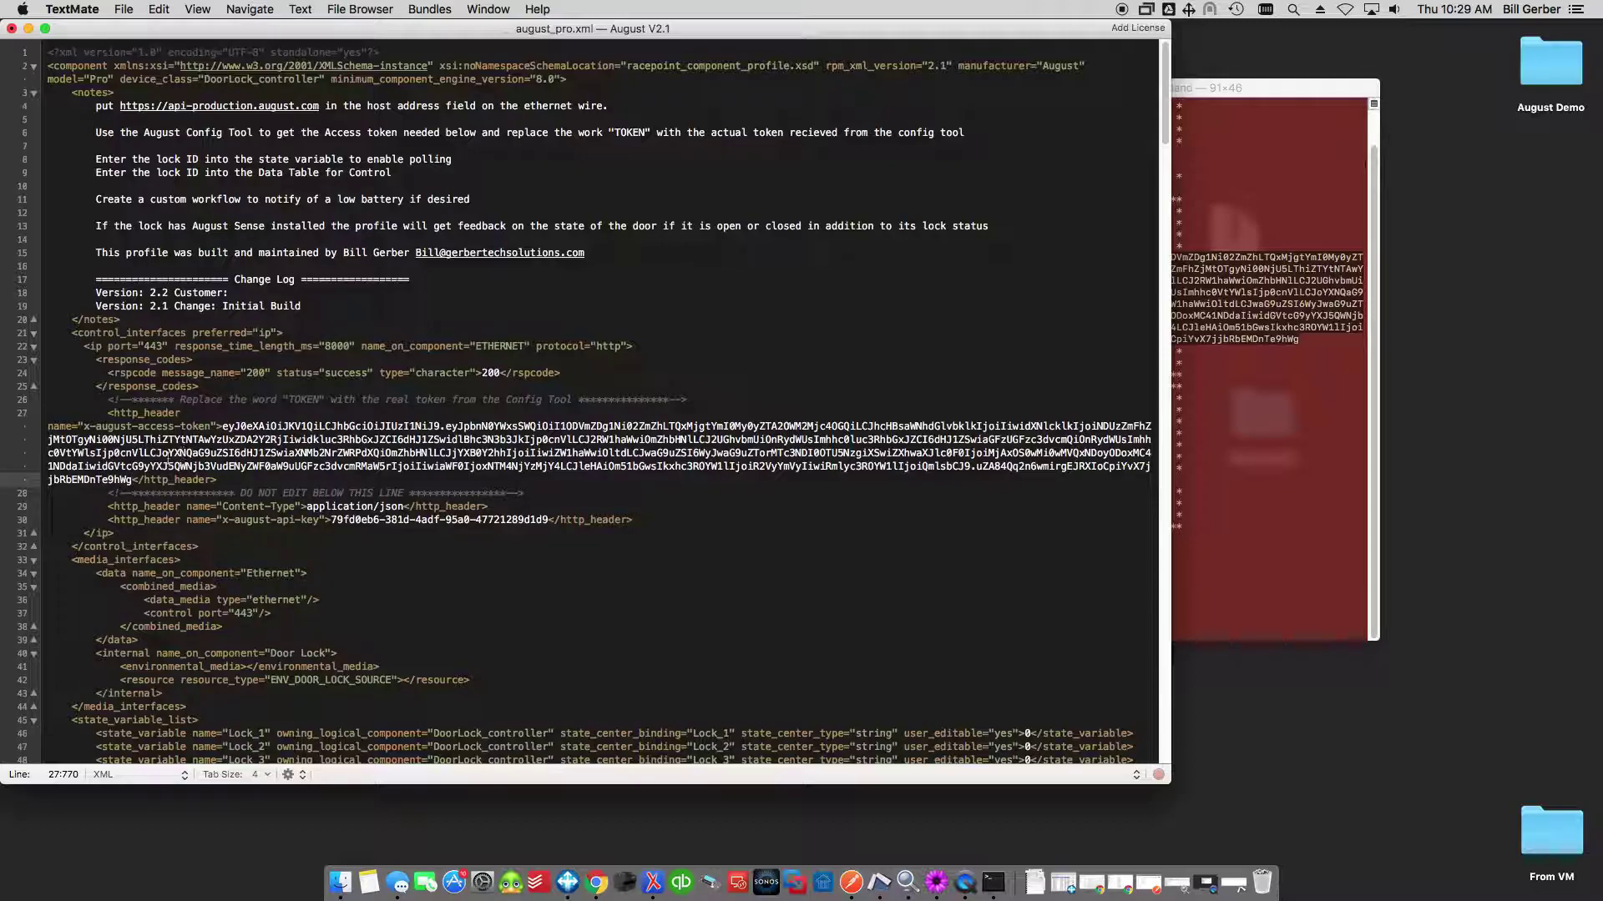
click(1288, 219)
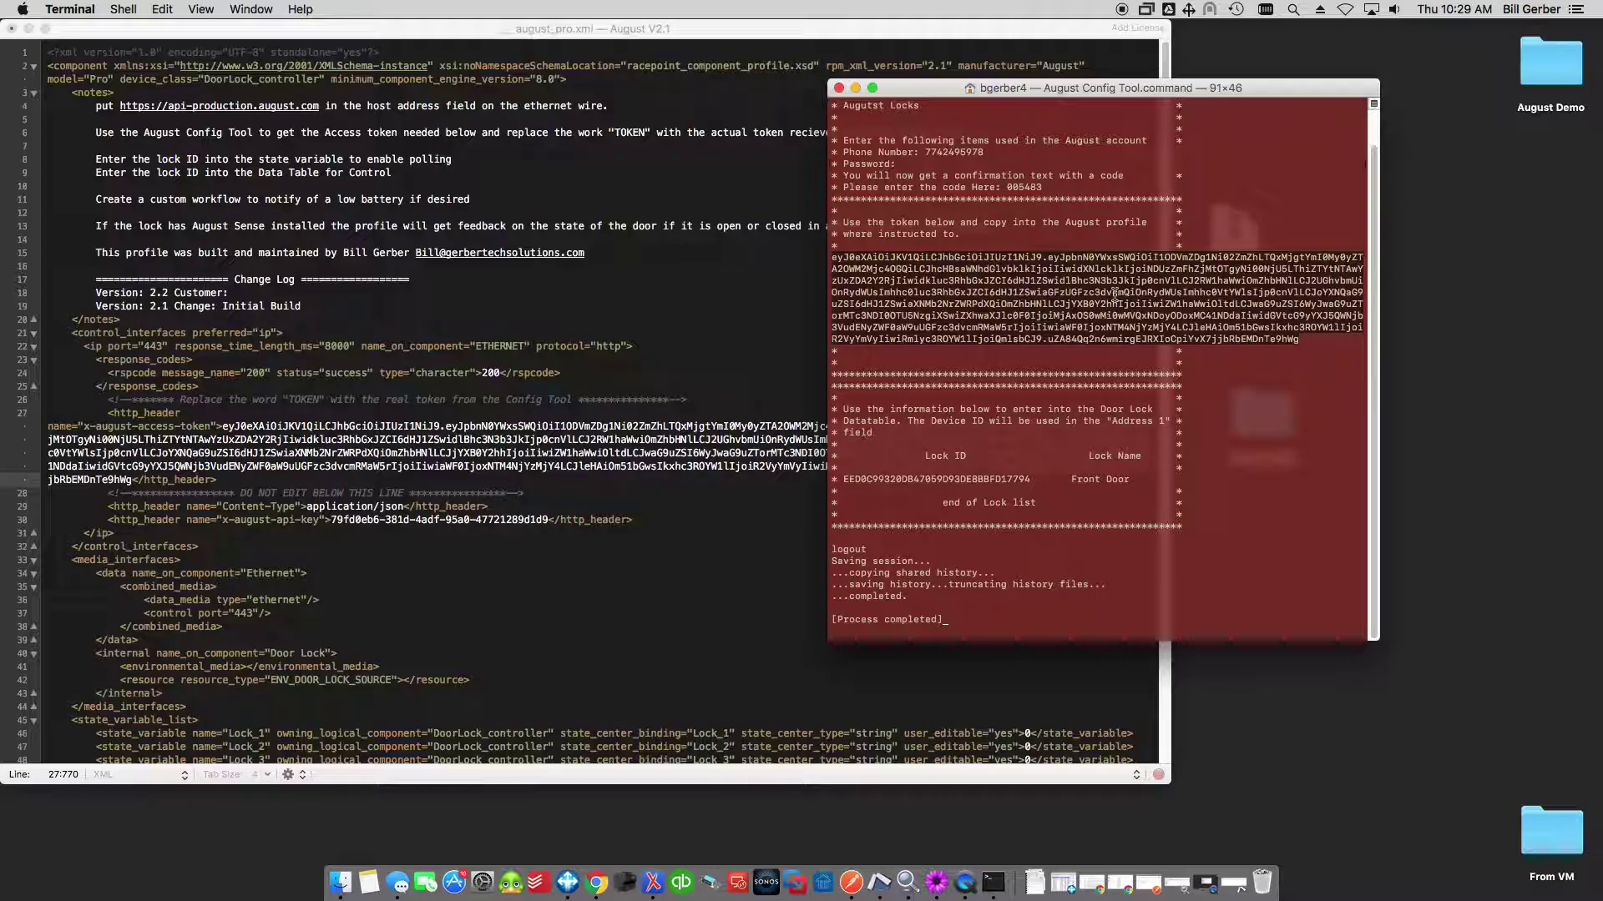
Set rpm_xml_version to 2.2 and add the customer's name to the change-log Customer line.
click(621, 299)
click(940, 66)
key(Delete)
text(2)
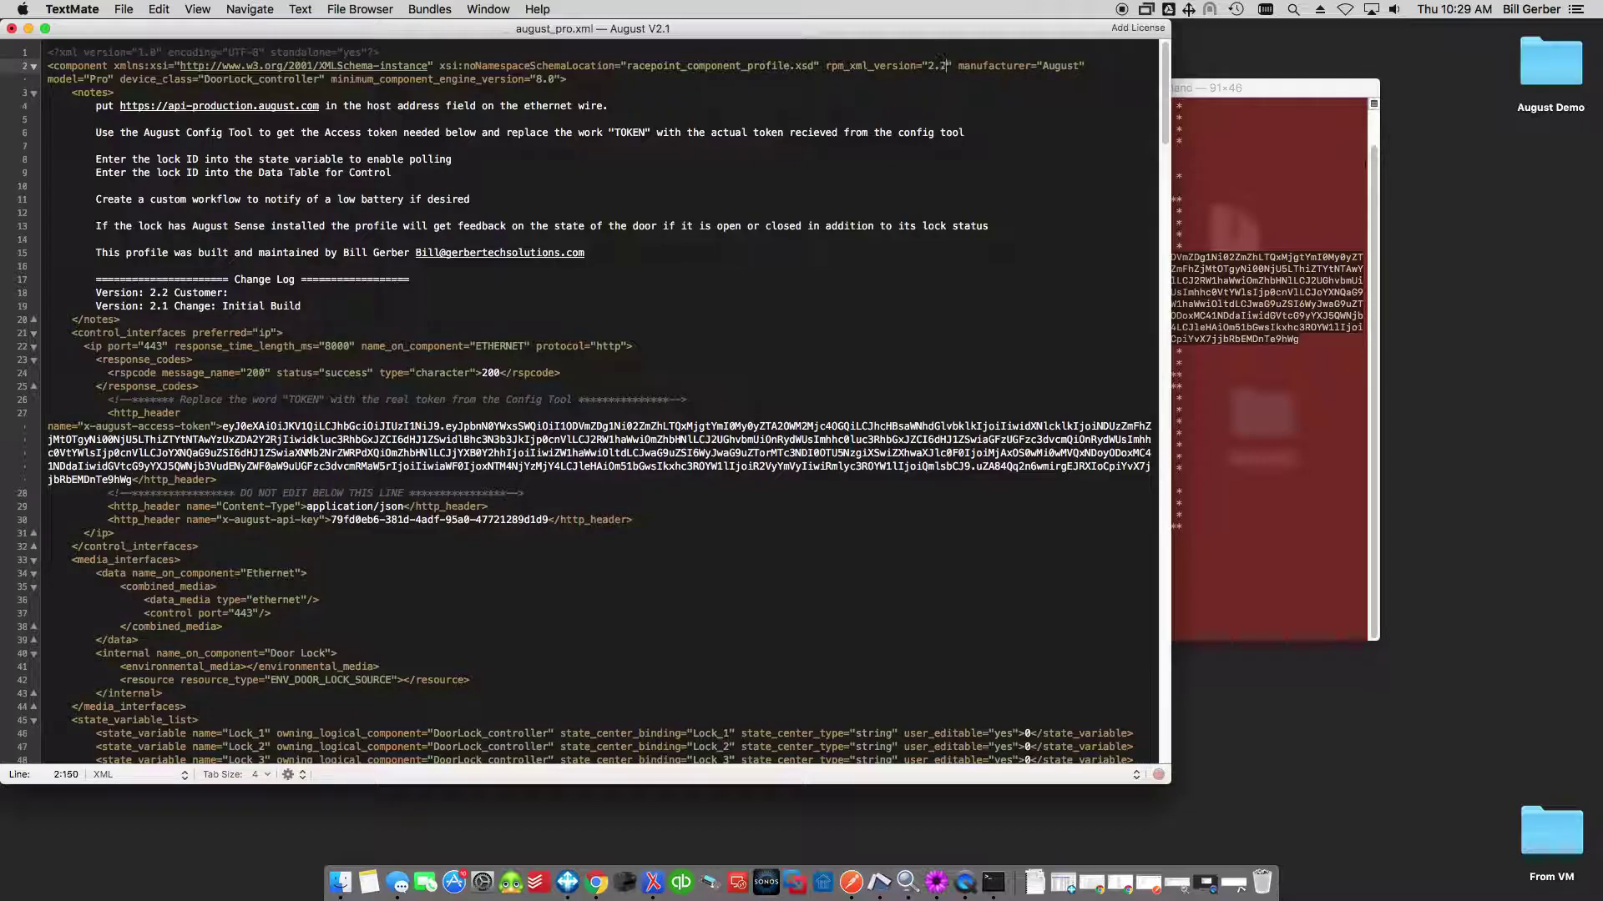
click(293, 294)
text(Gerber)
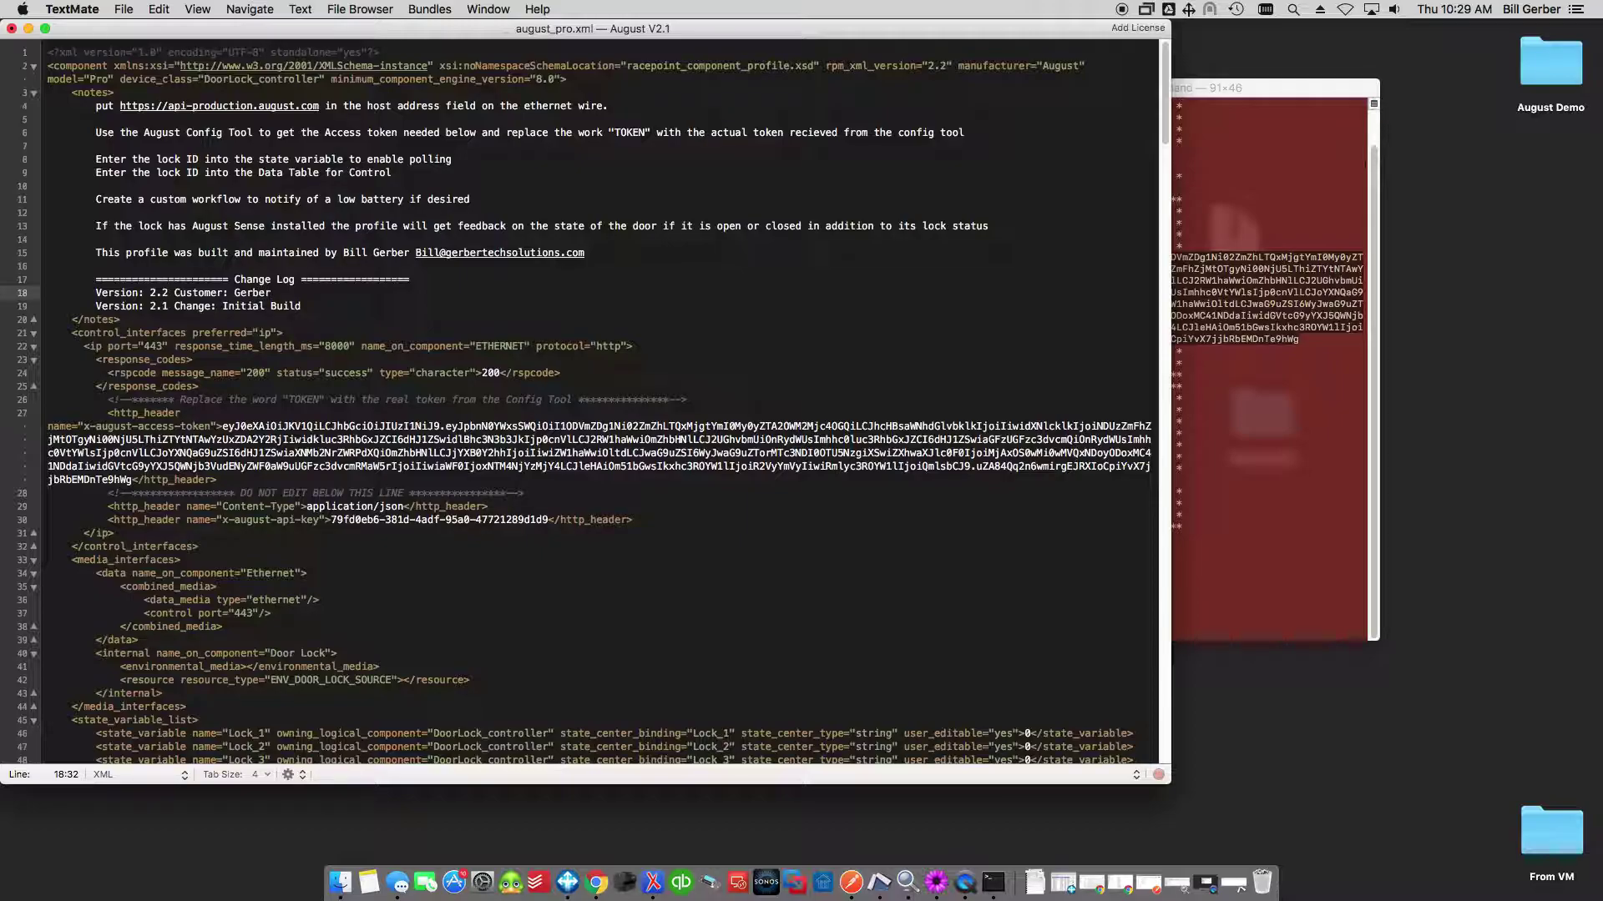
Save august_pro.xml and close it in TextMate.
click(124, 9)
click(172, 262)
click(12, 30)
click(666, 310)
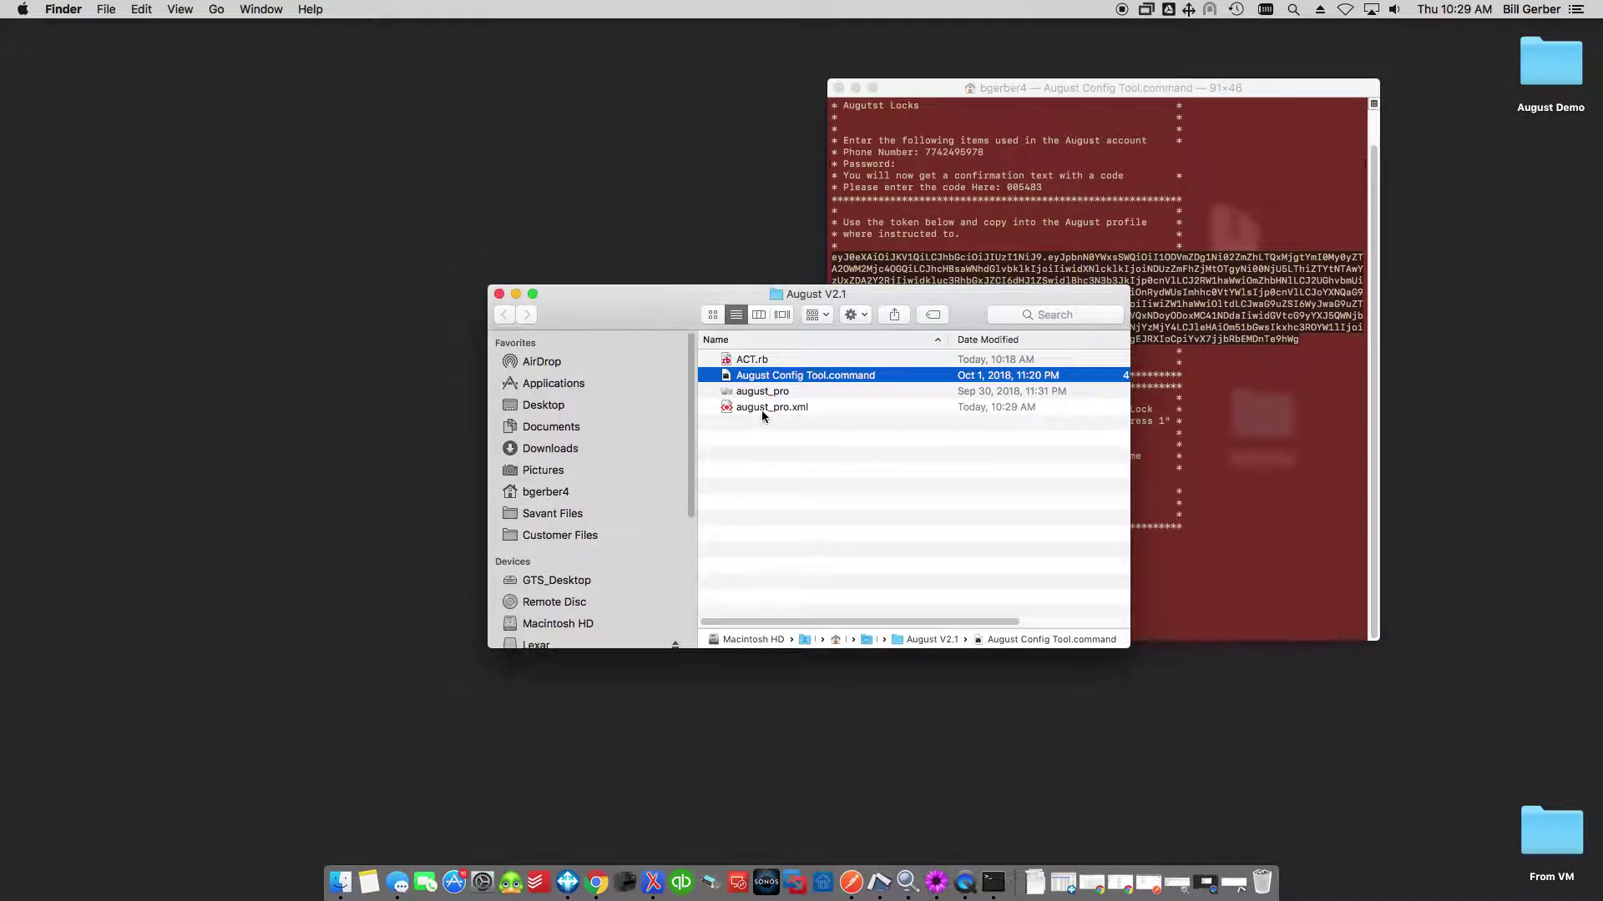
Select the saved august_pro.xml in the August V2.1 folder.
click(863, 408)
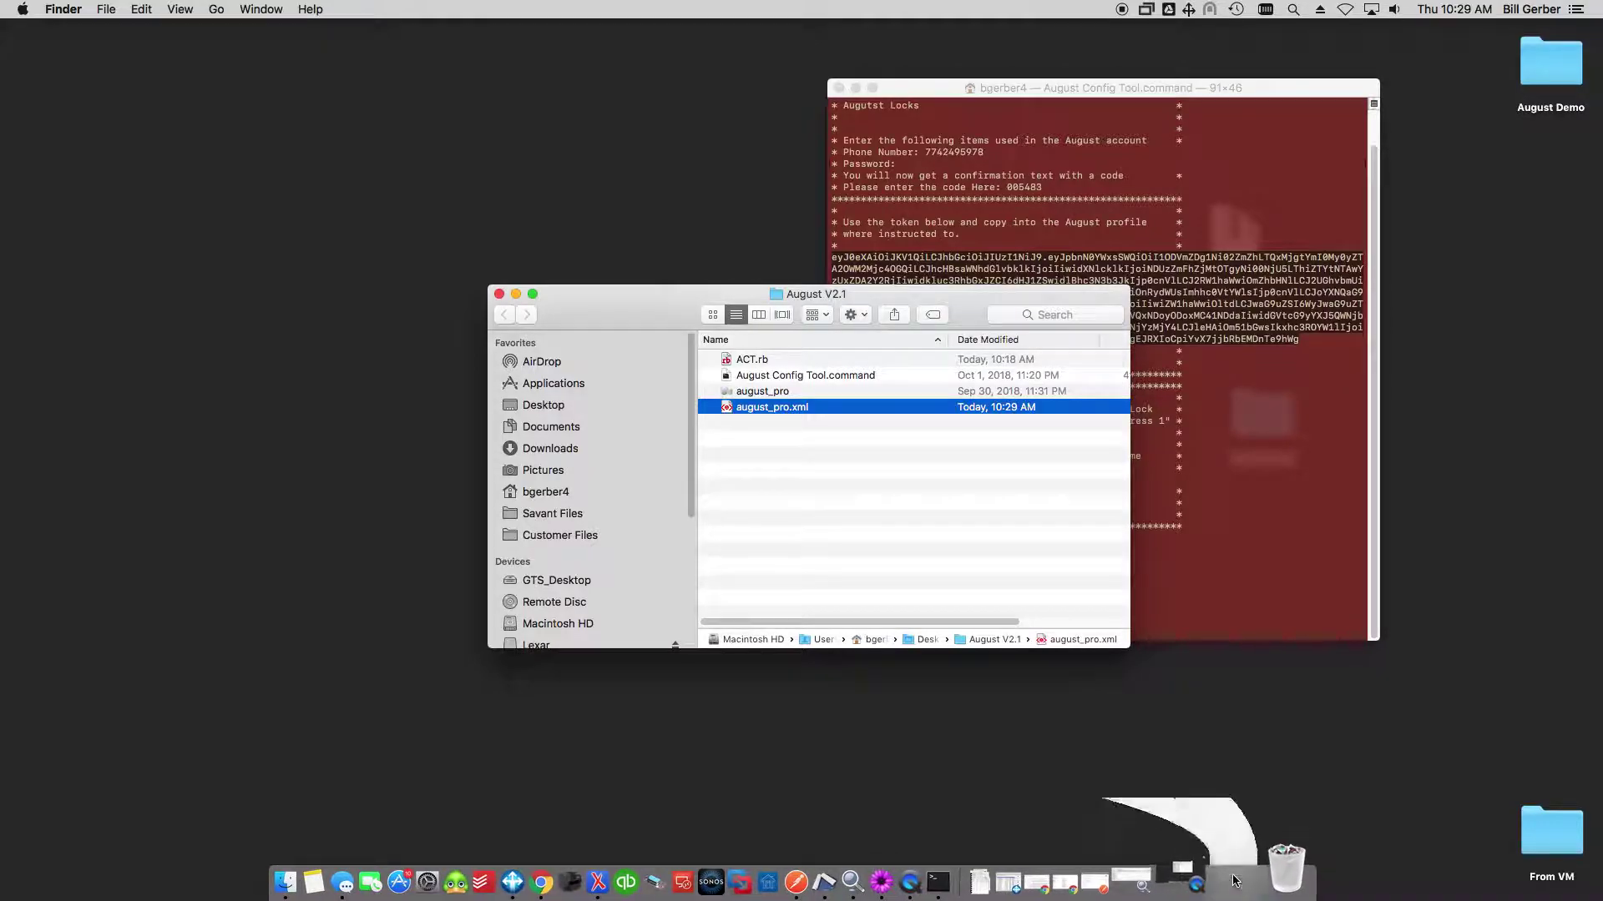
In Preferences' Libraries tab, select Custom Profiles and start a profile import.
click(101, 9)
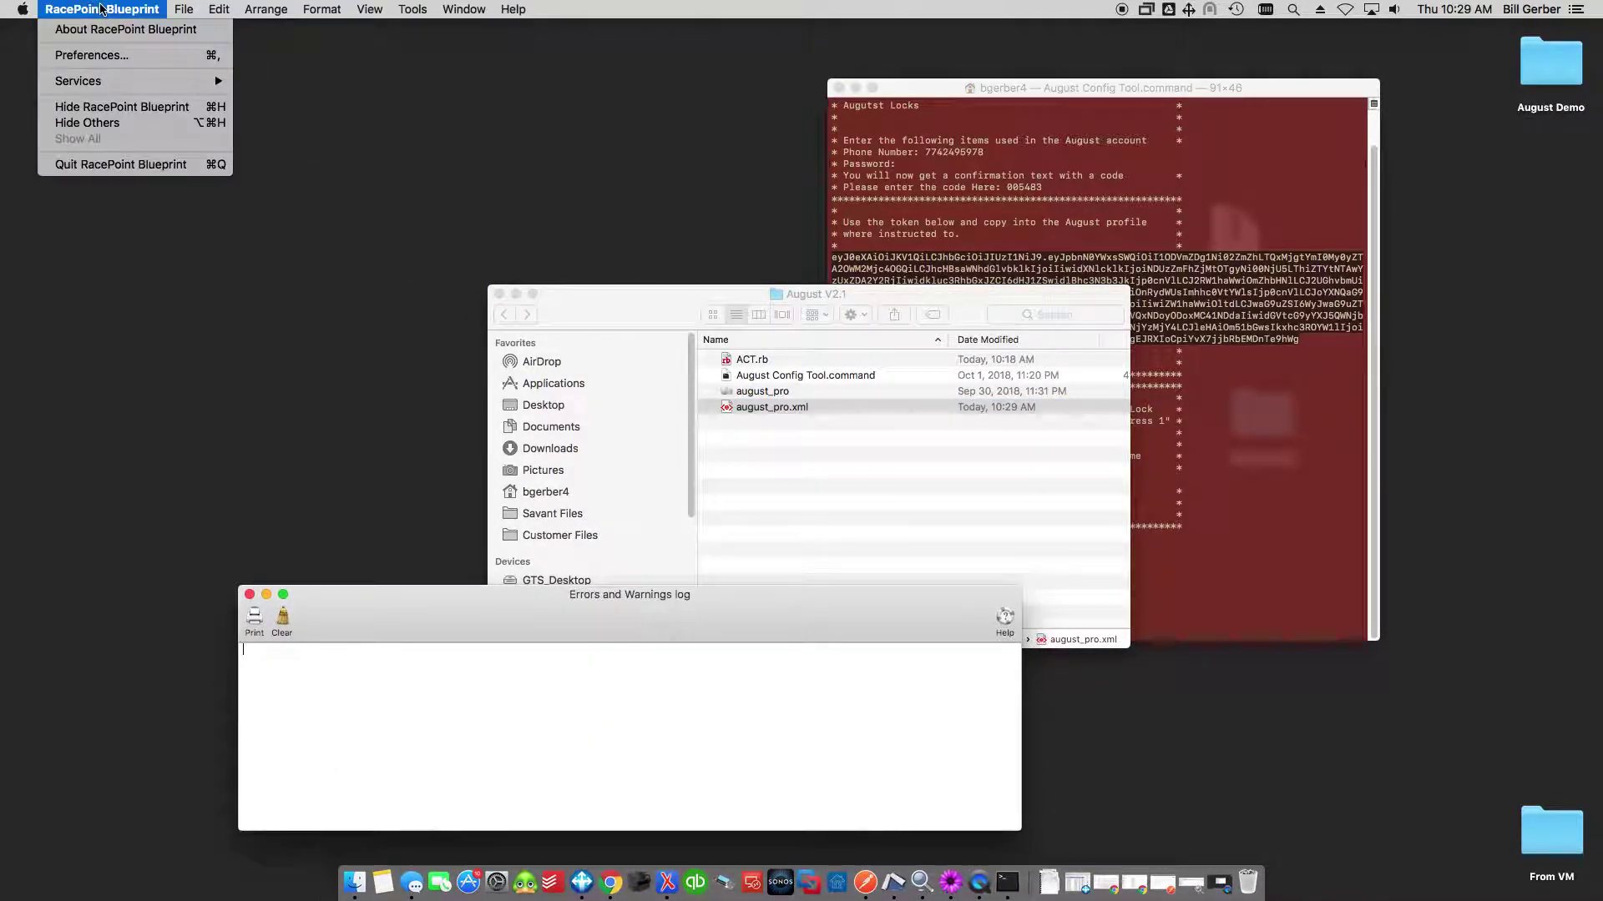
click(105, 56)
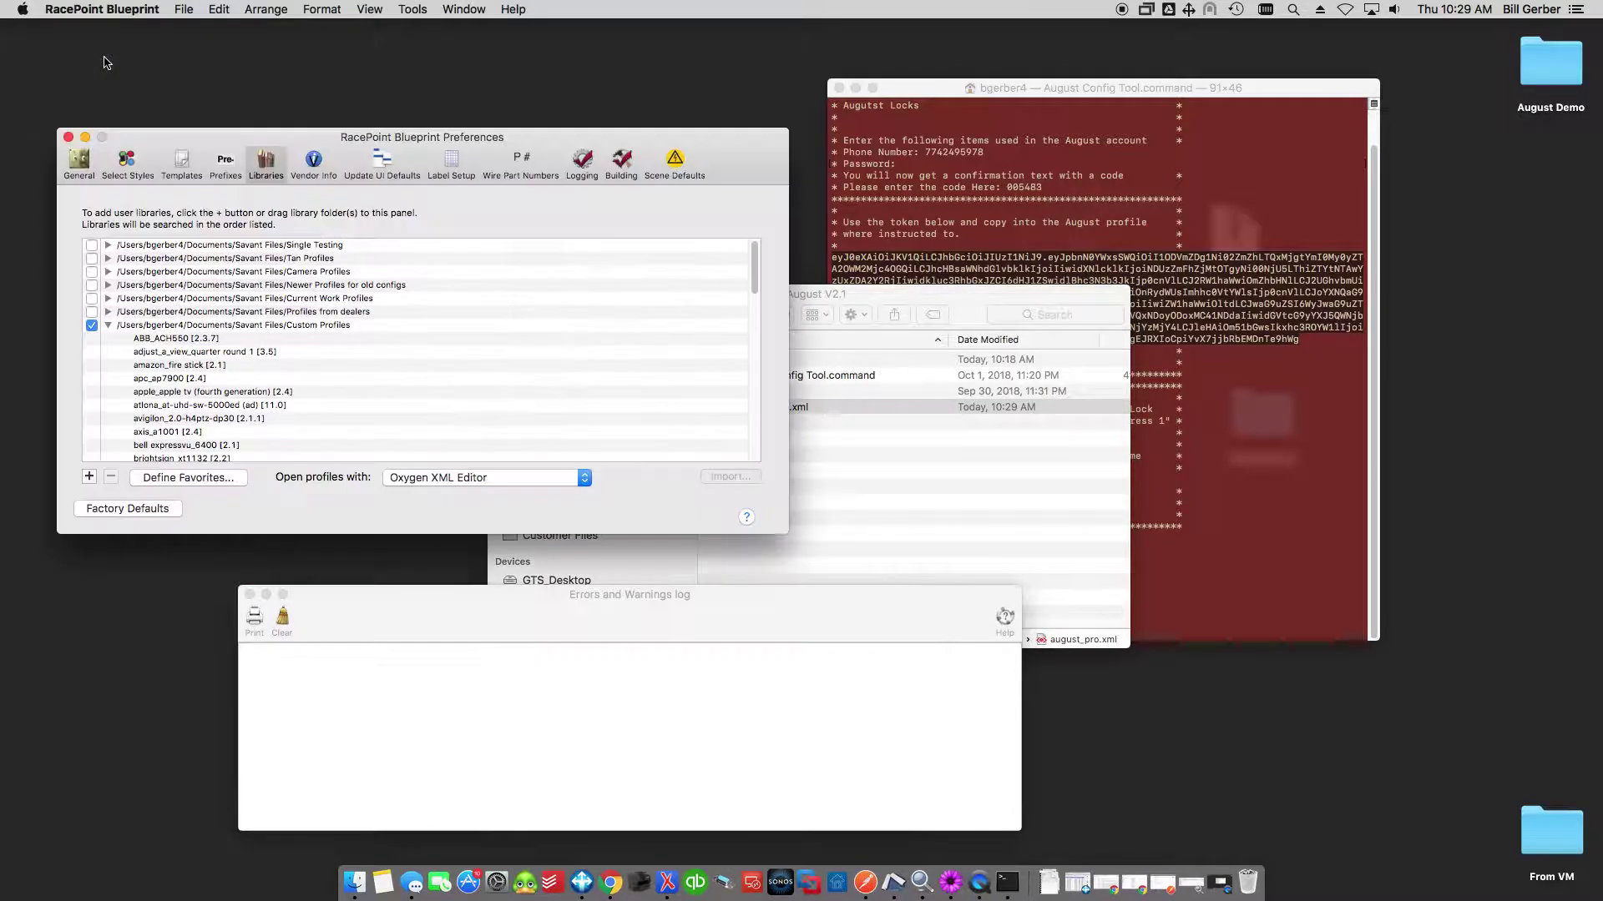
click(108, 324)
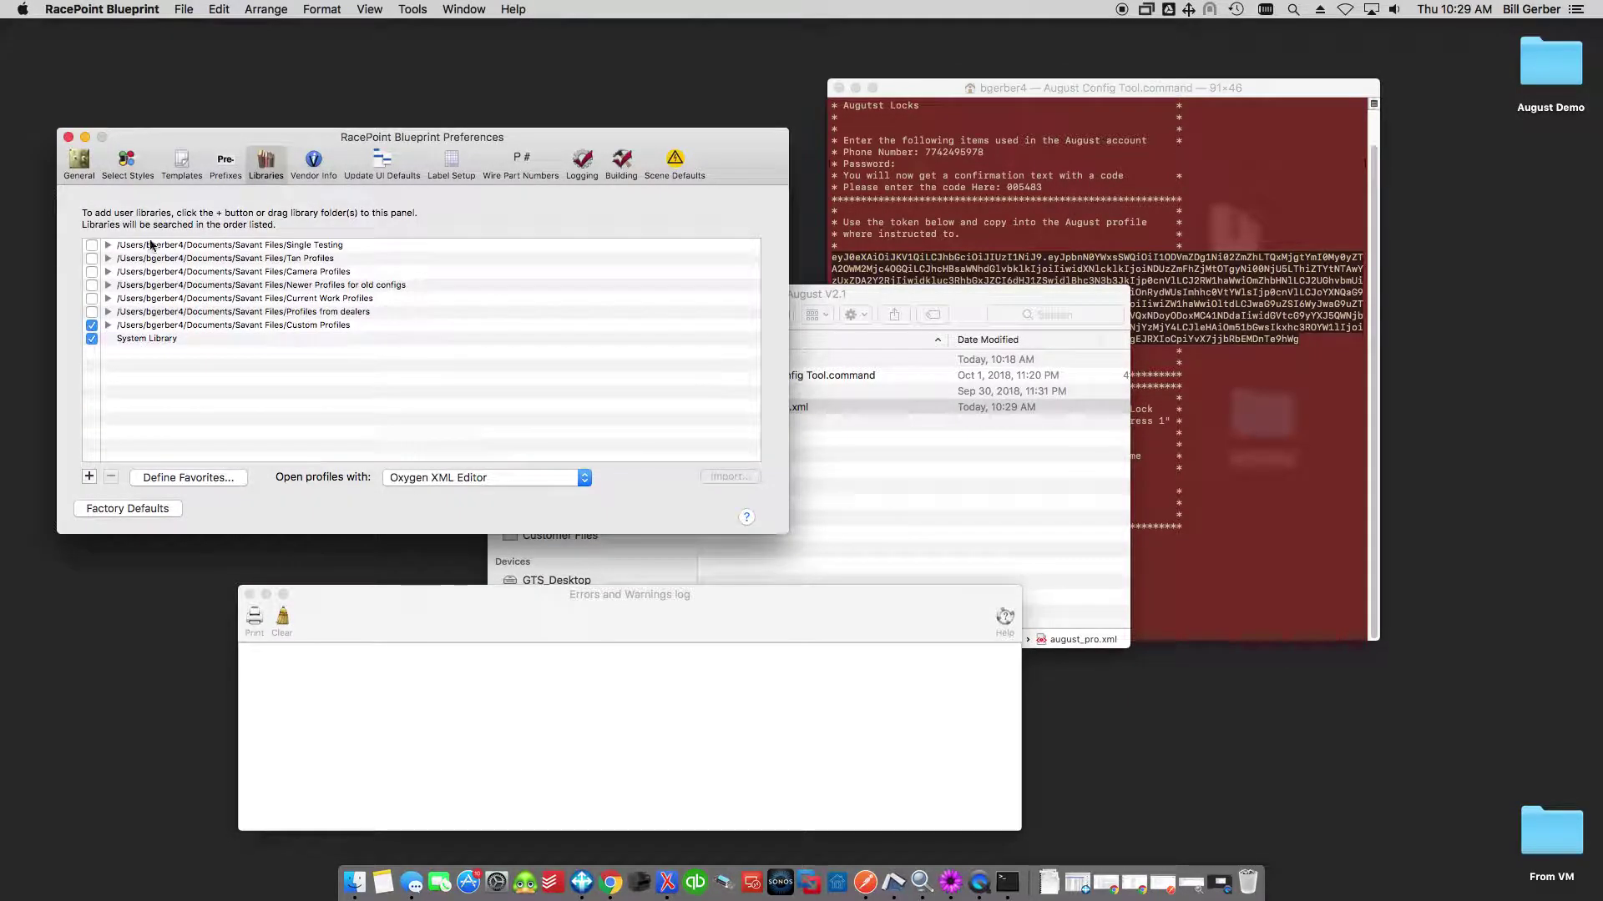
click(202, 326)
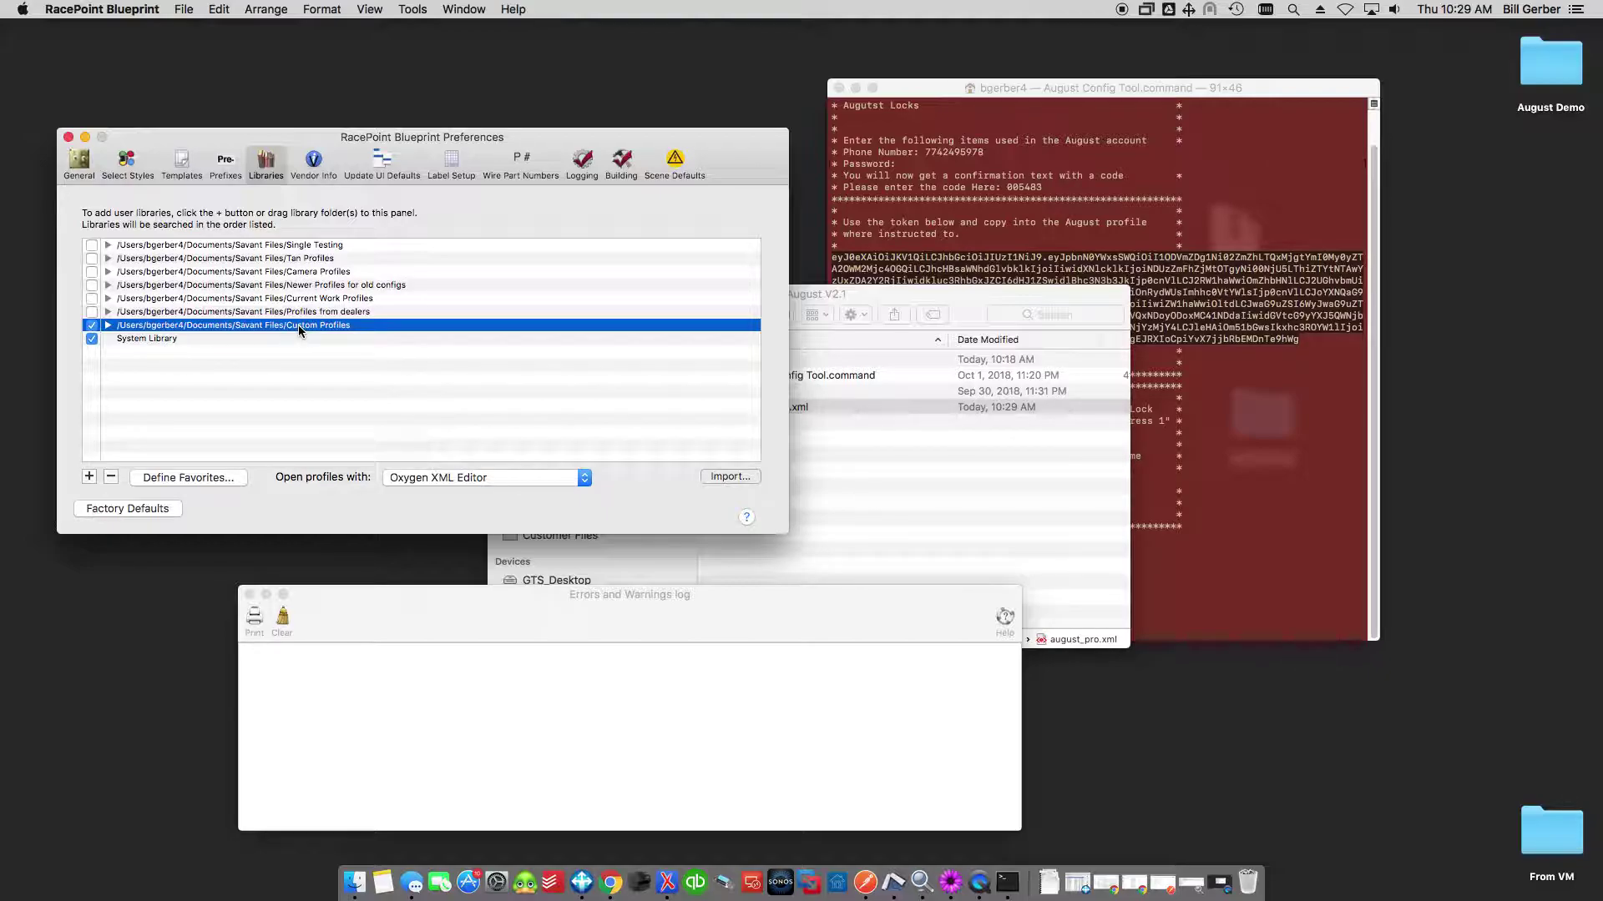
click(729, 477)
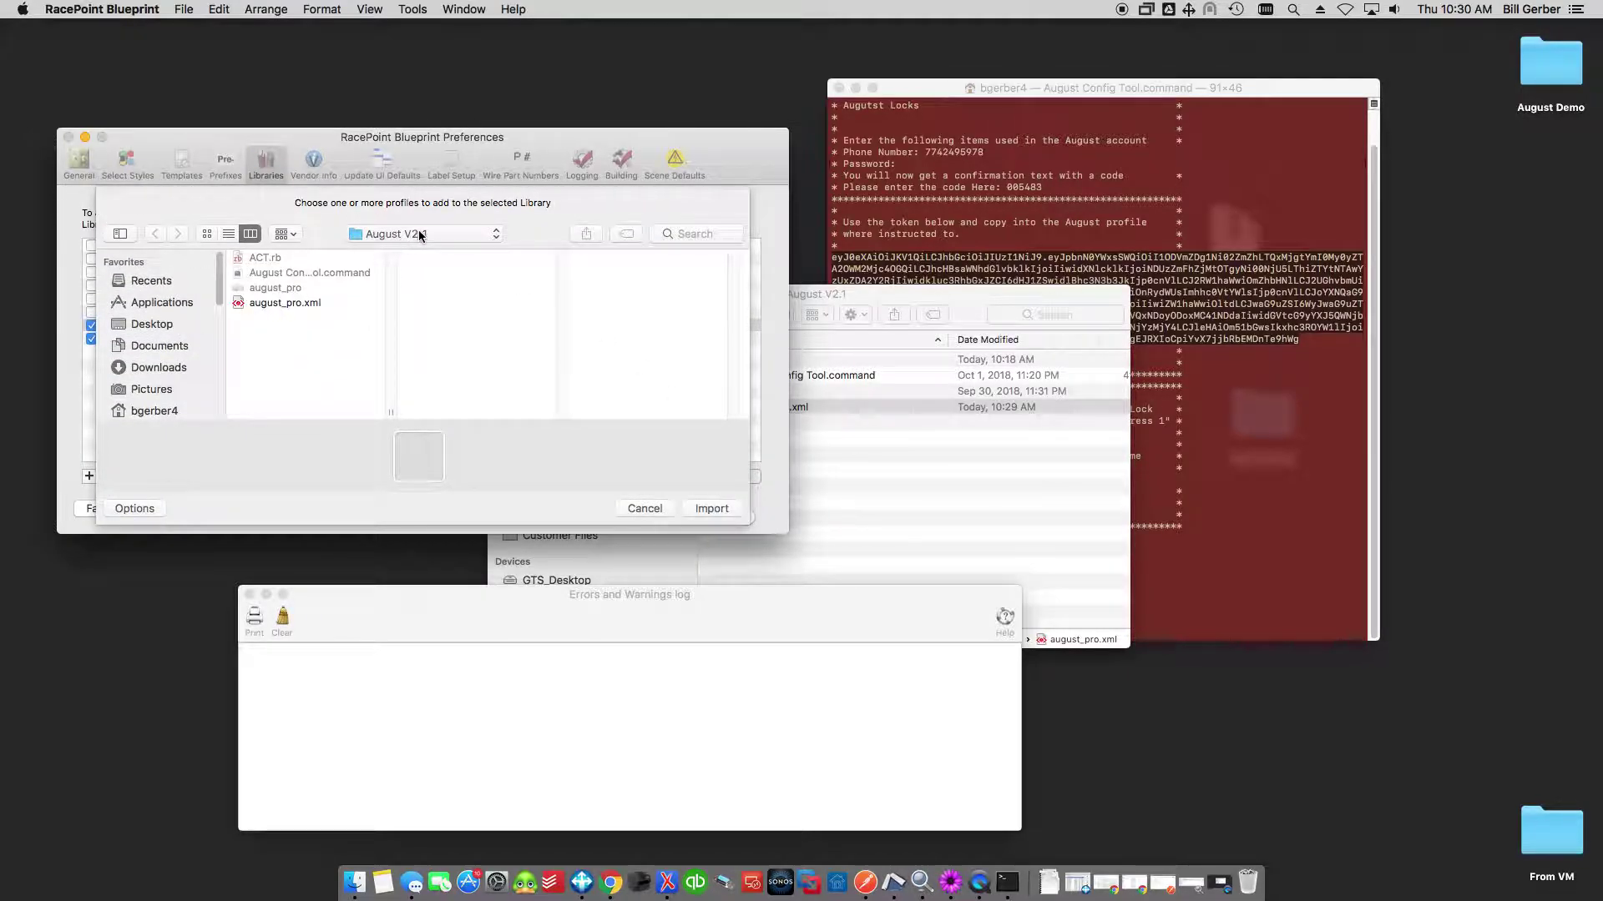
Import the august_pro.xml profile into the Custom Profiles library.
click(256, 304)
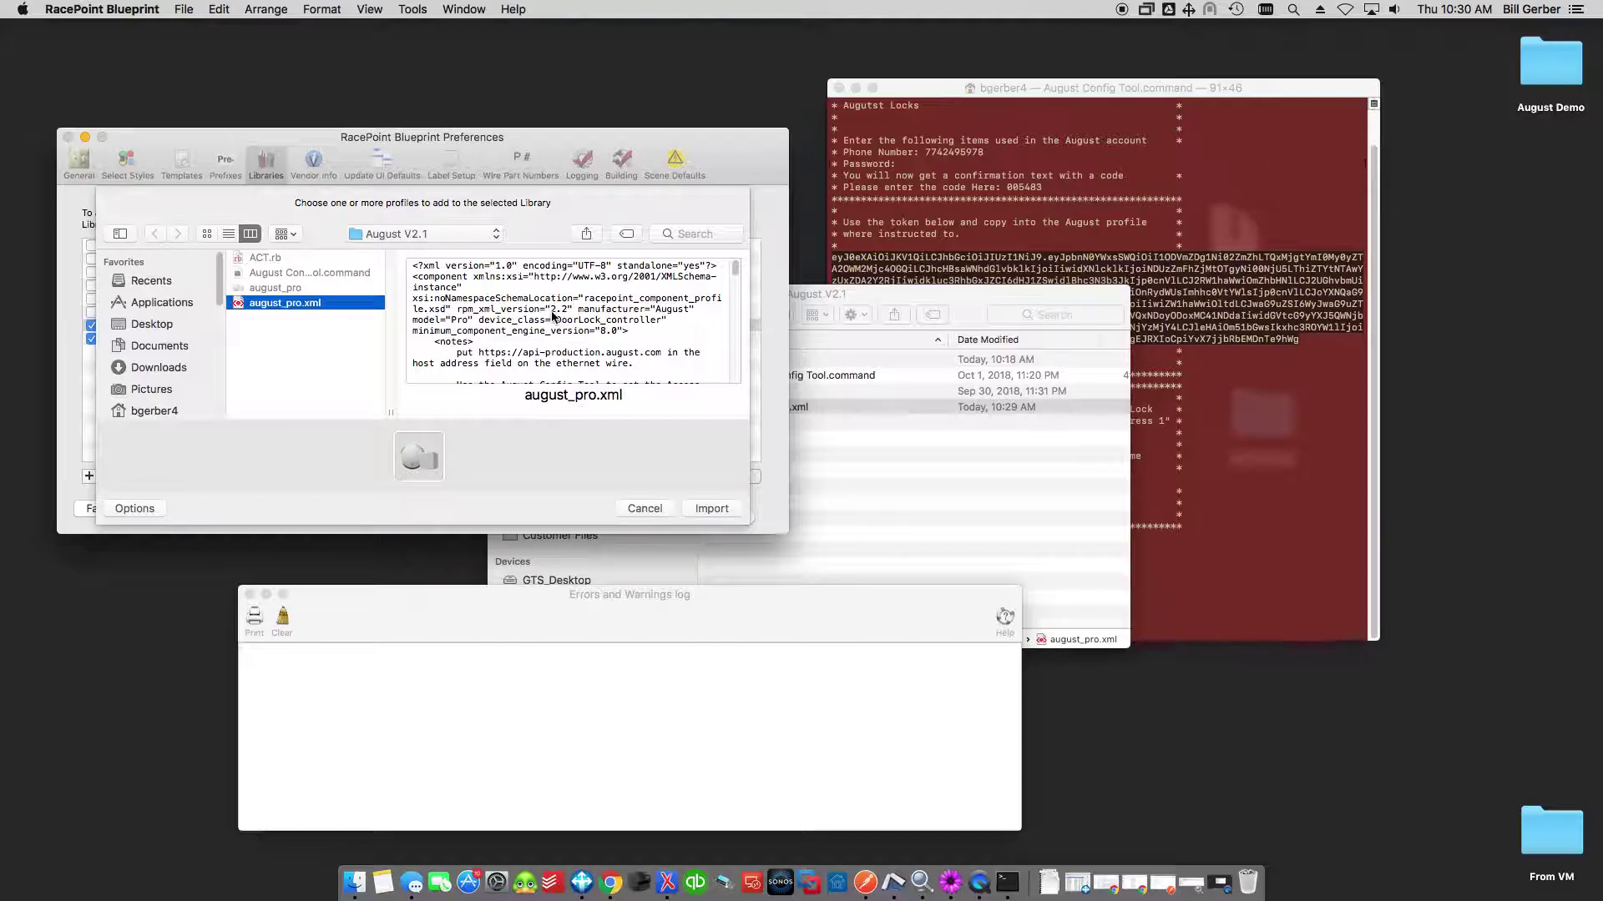
click(723, 510)
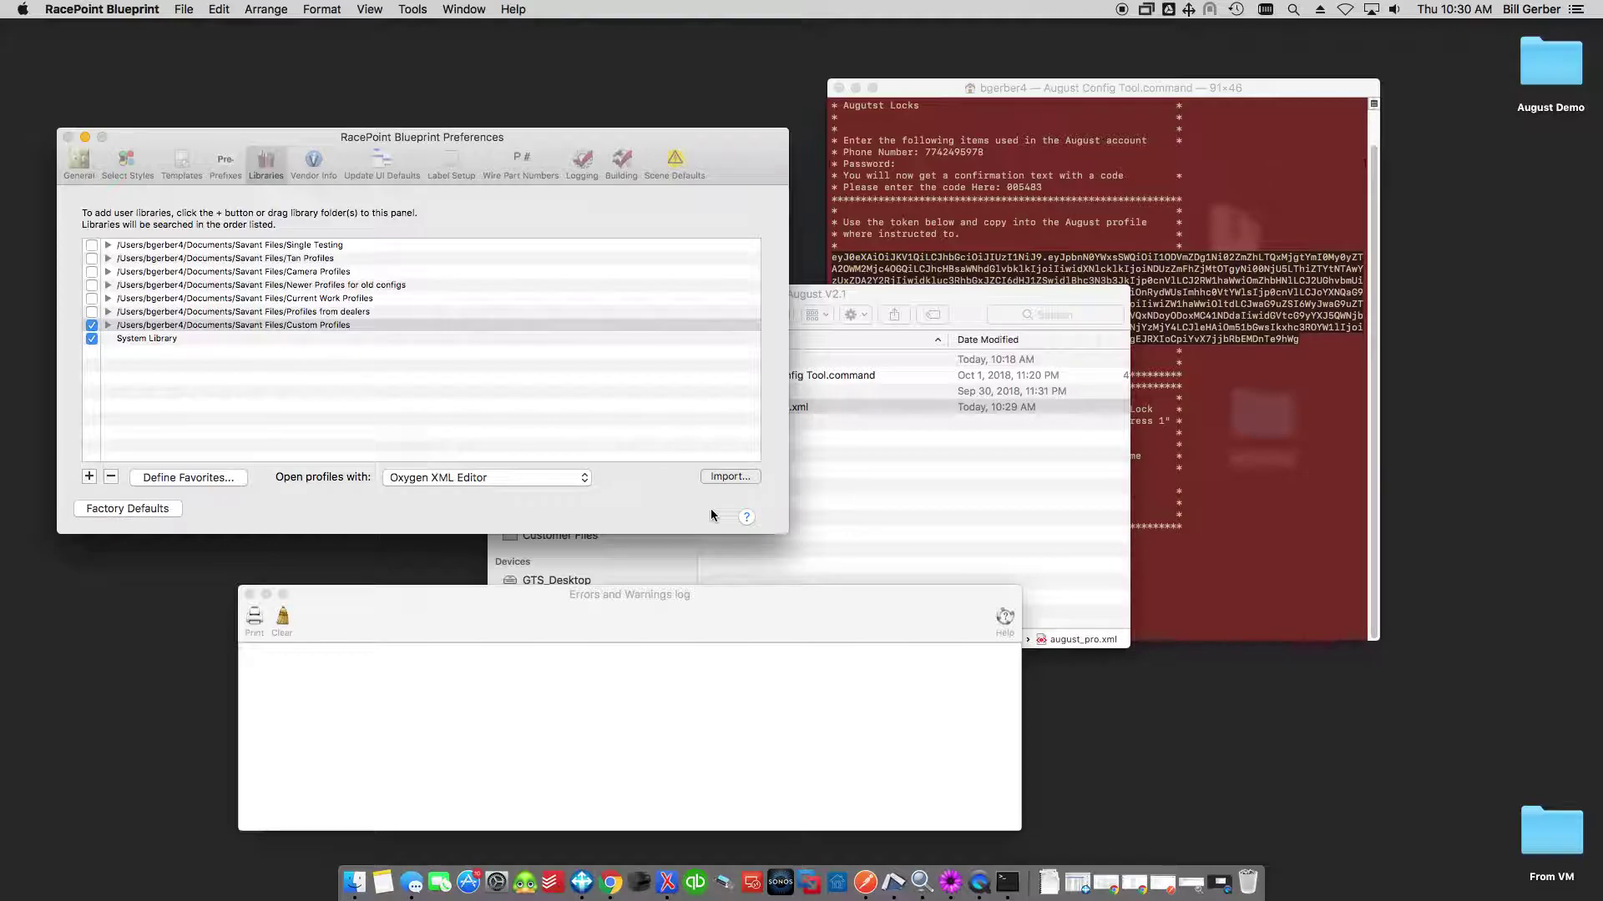
Close Preferences and load August Sample Home from the recent configurations list.
click(690, 508)
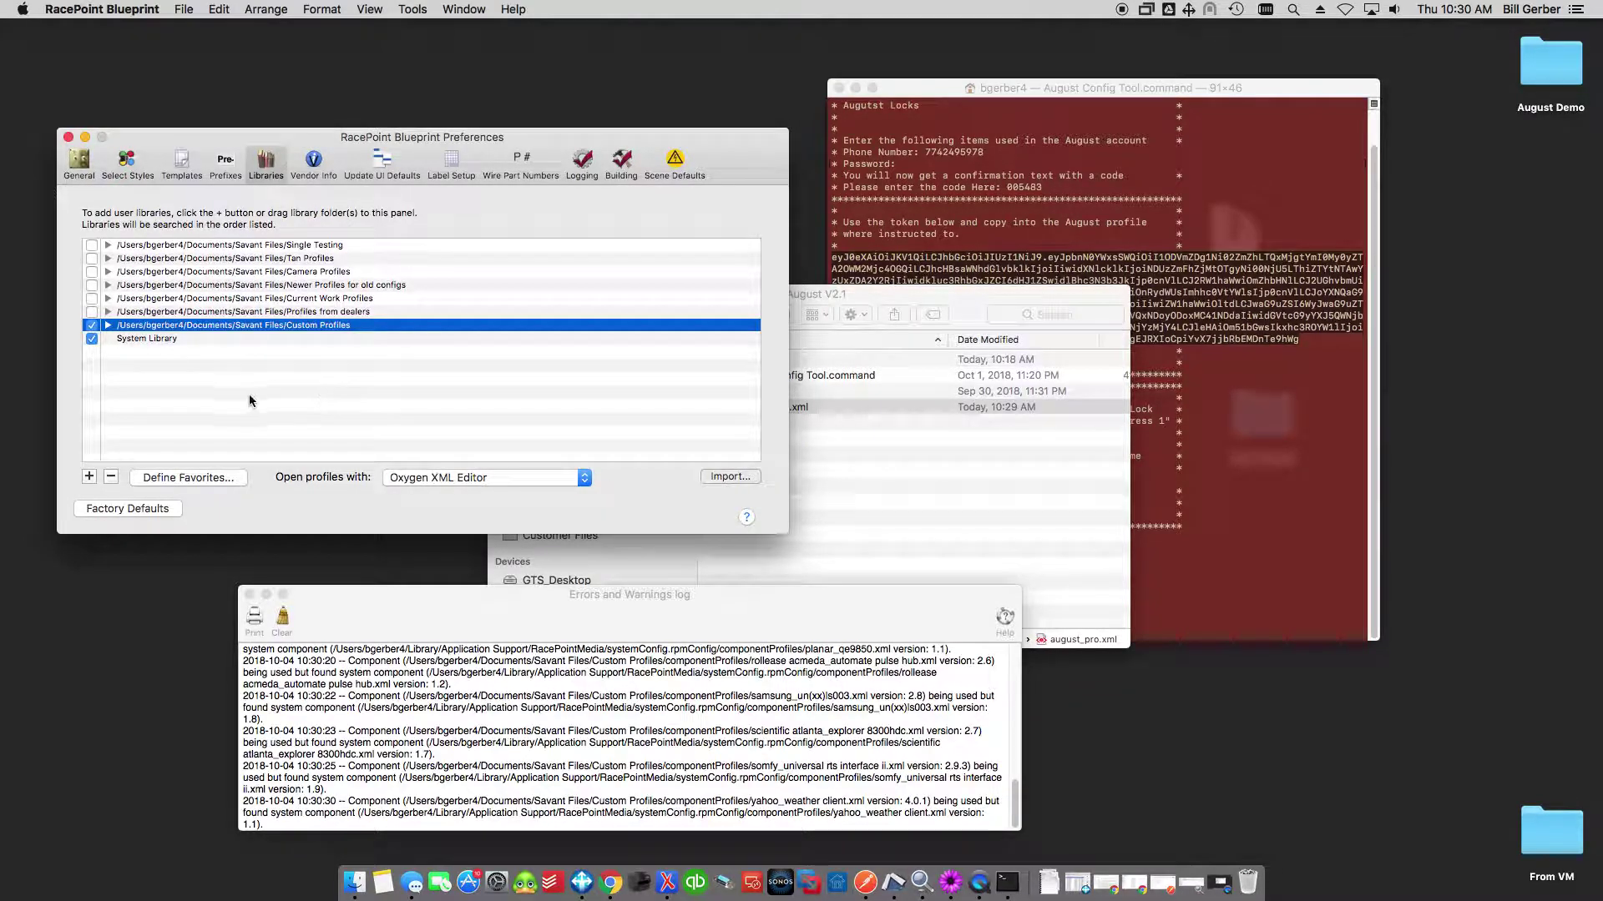
click(68, 137)
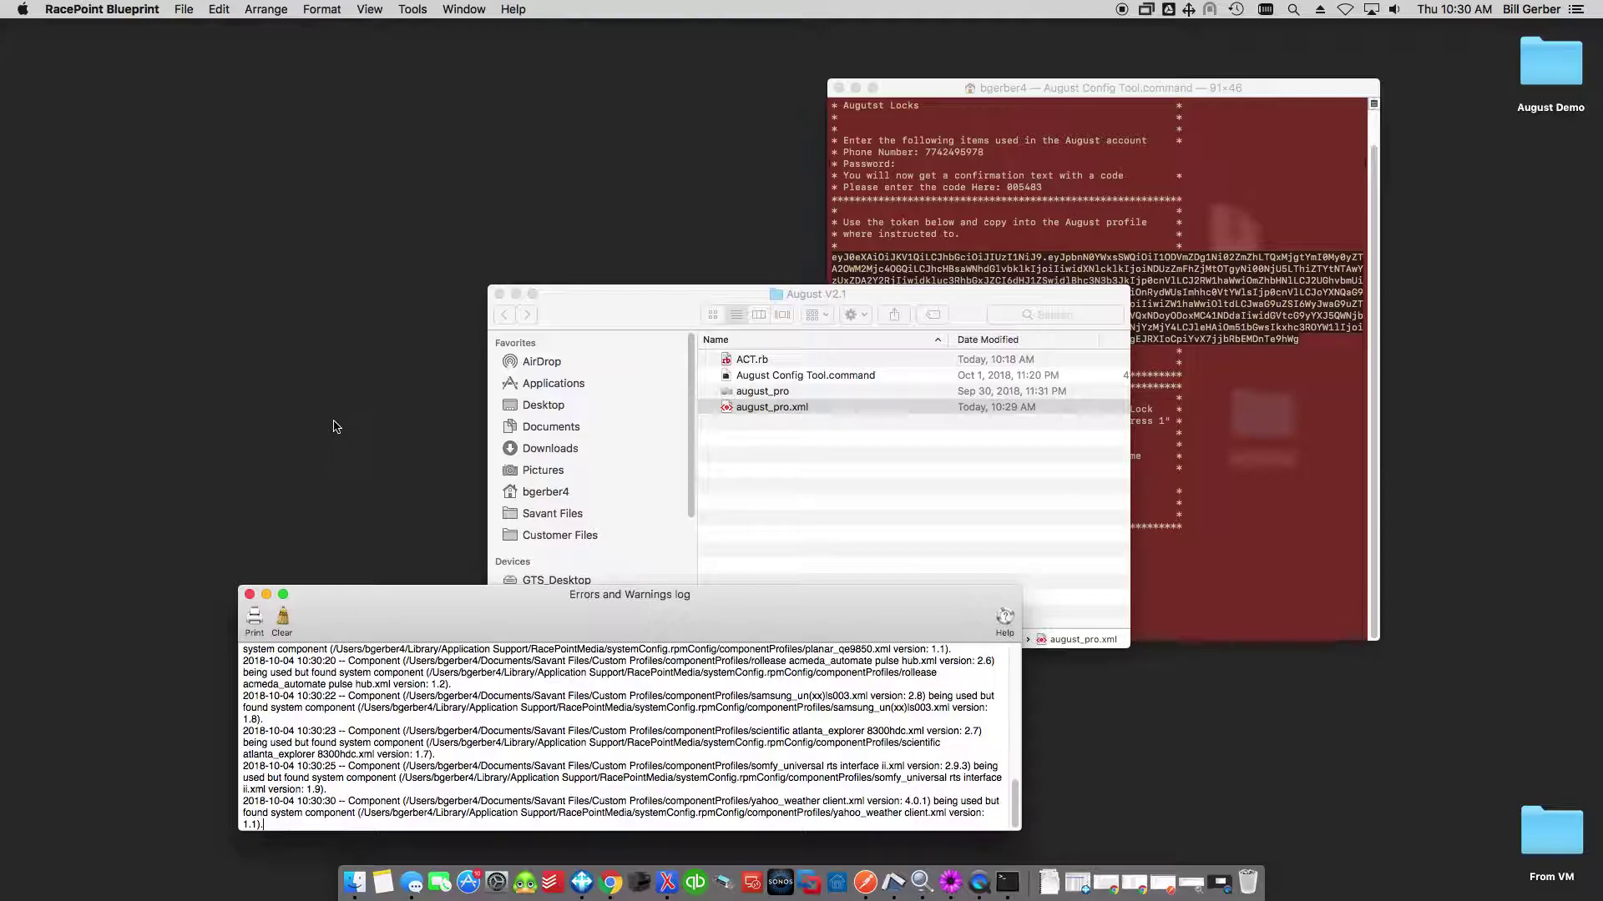
click(185, 9)
mouse_move(204, 62)
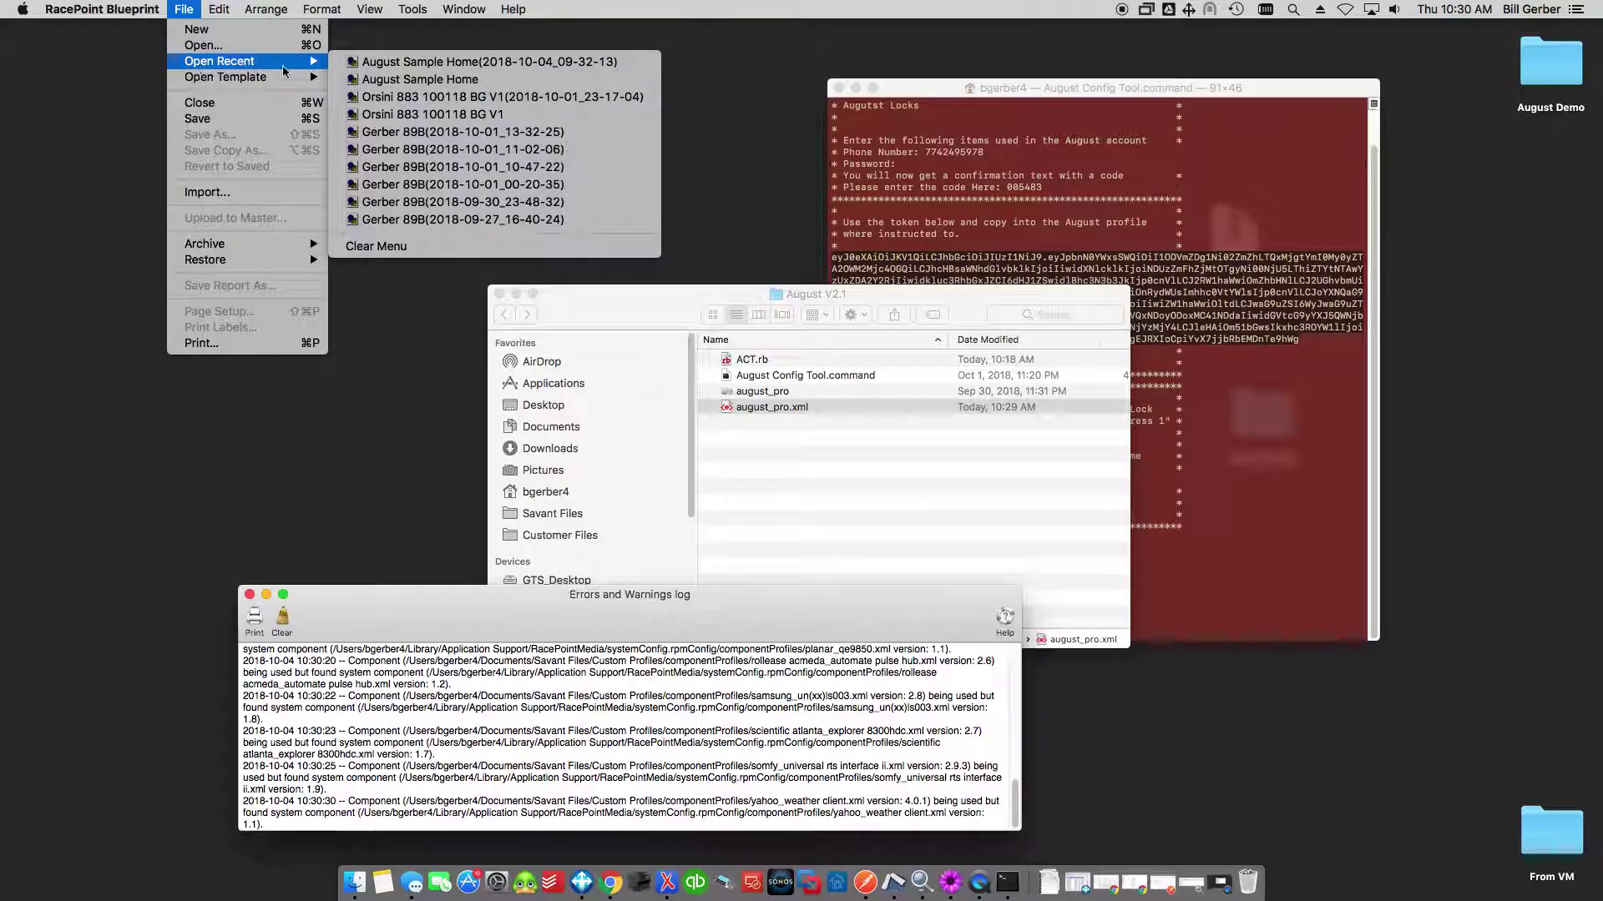
click(425, 78)
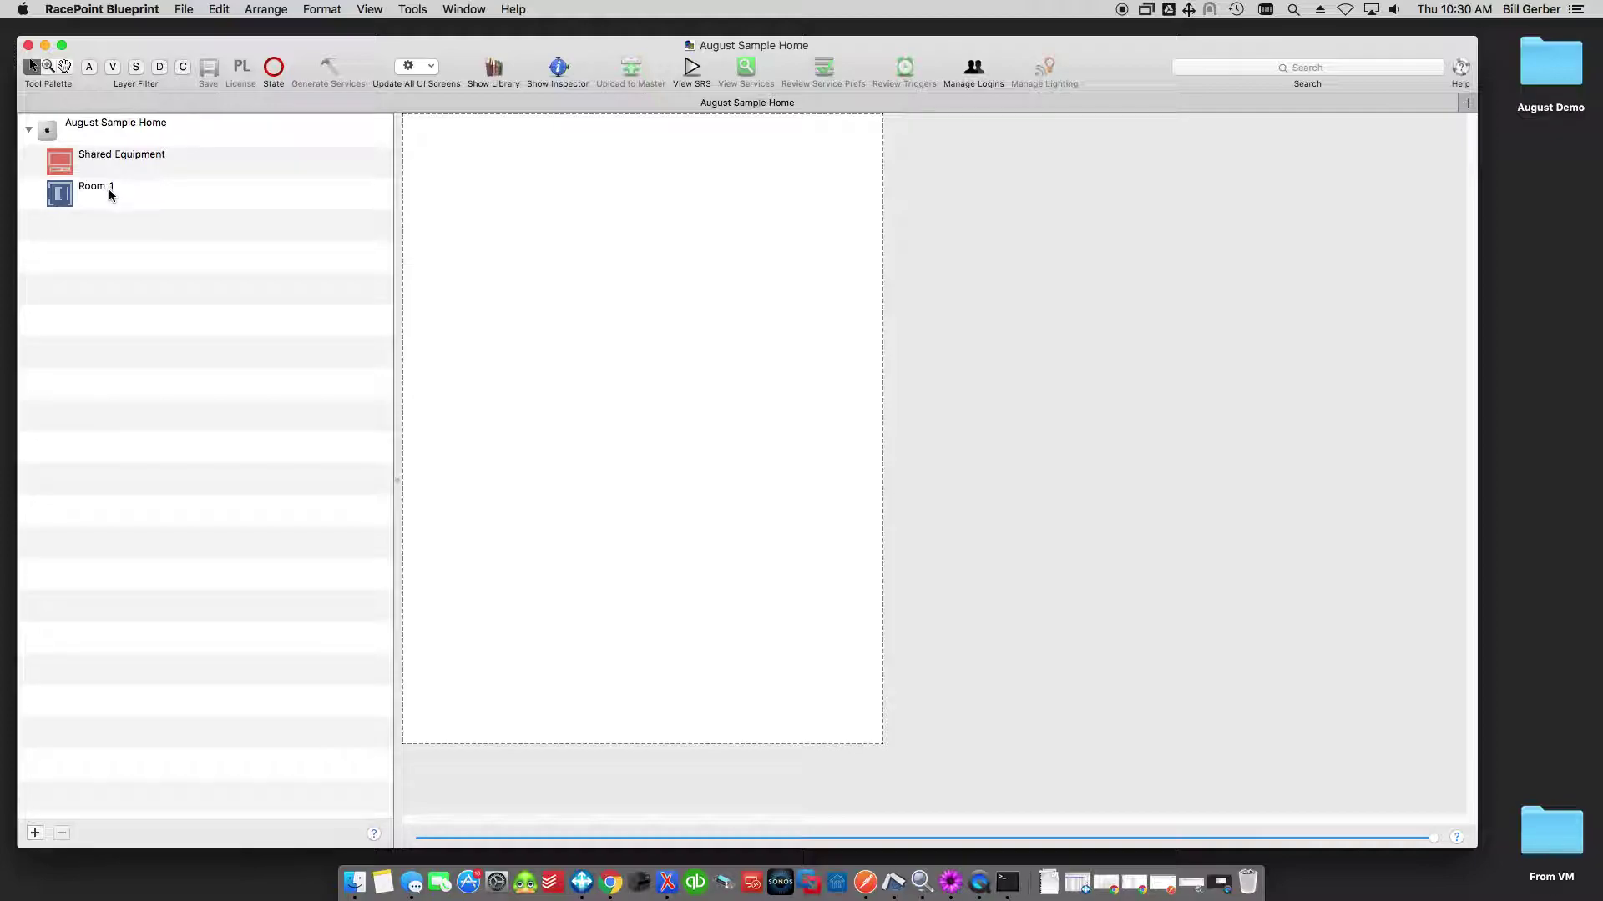
Place the August Sample Home host on the canvas and rename Room 1 to Foyer, including data-table locations.
click(96, 125)
drag(47, 129, 470, 132)
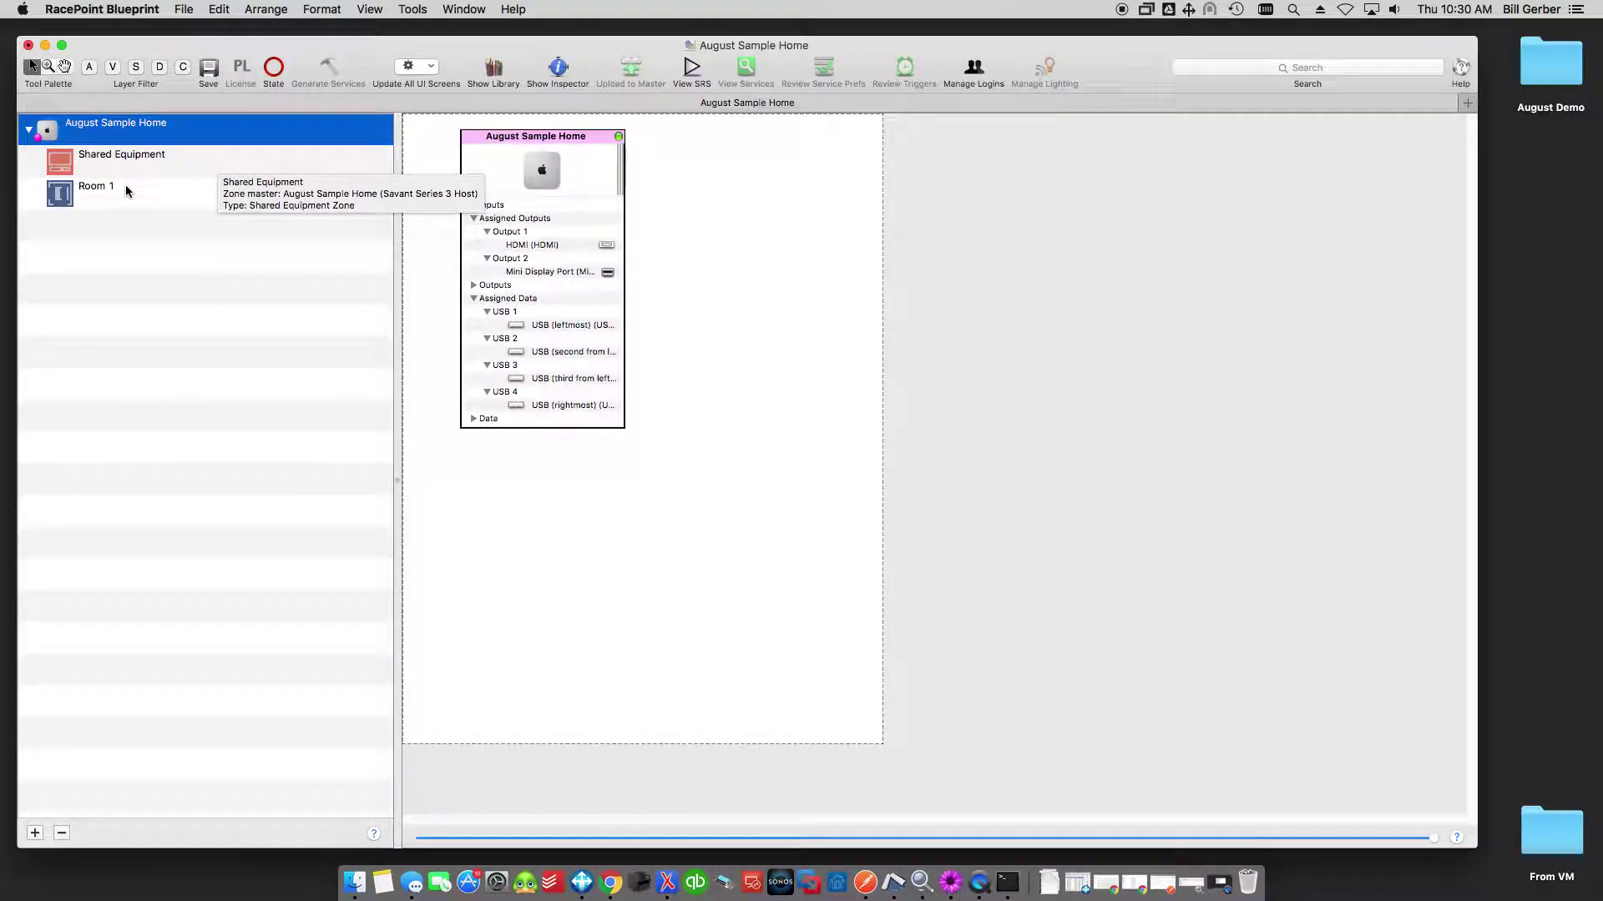
click(101, 187)
click(101, 188)
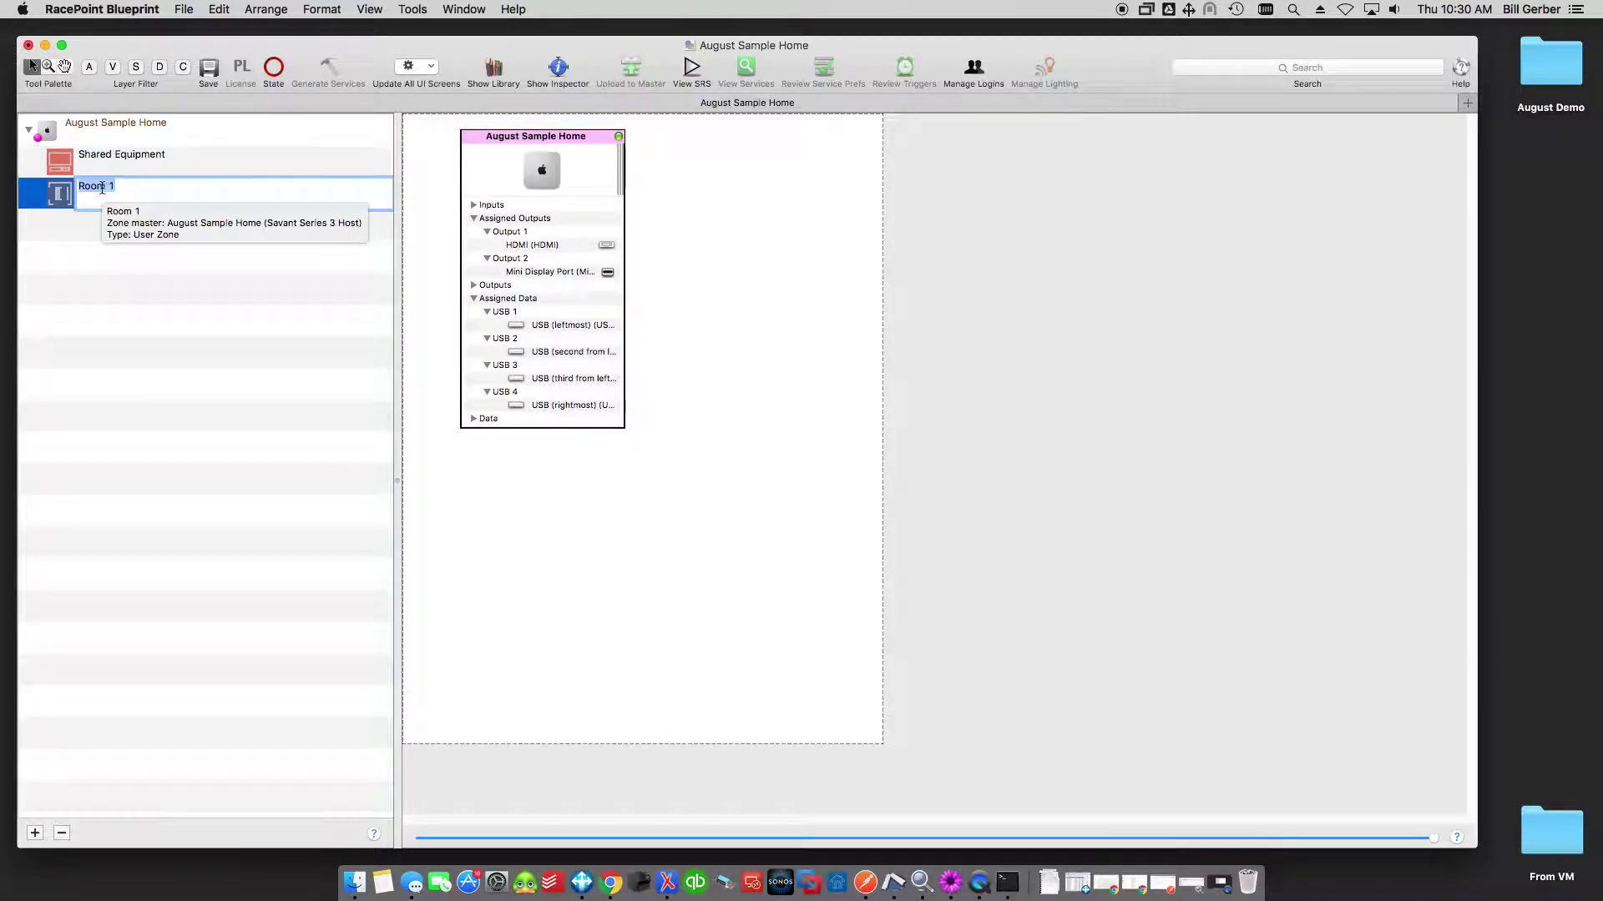
text(Foyer)
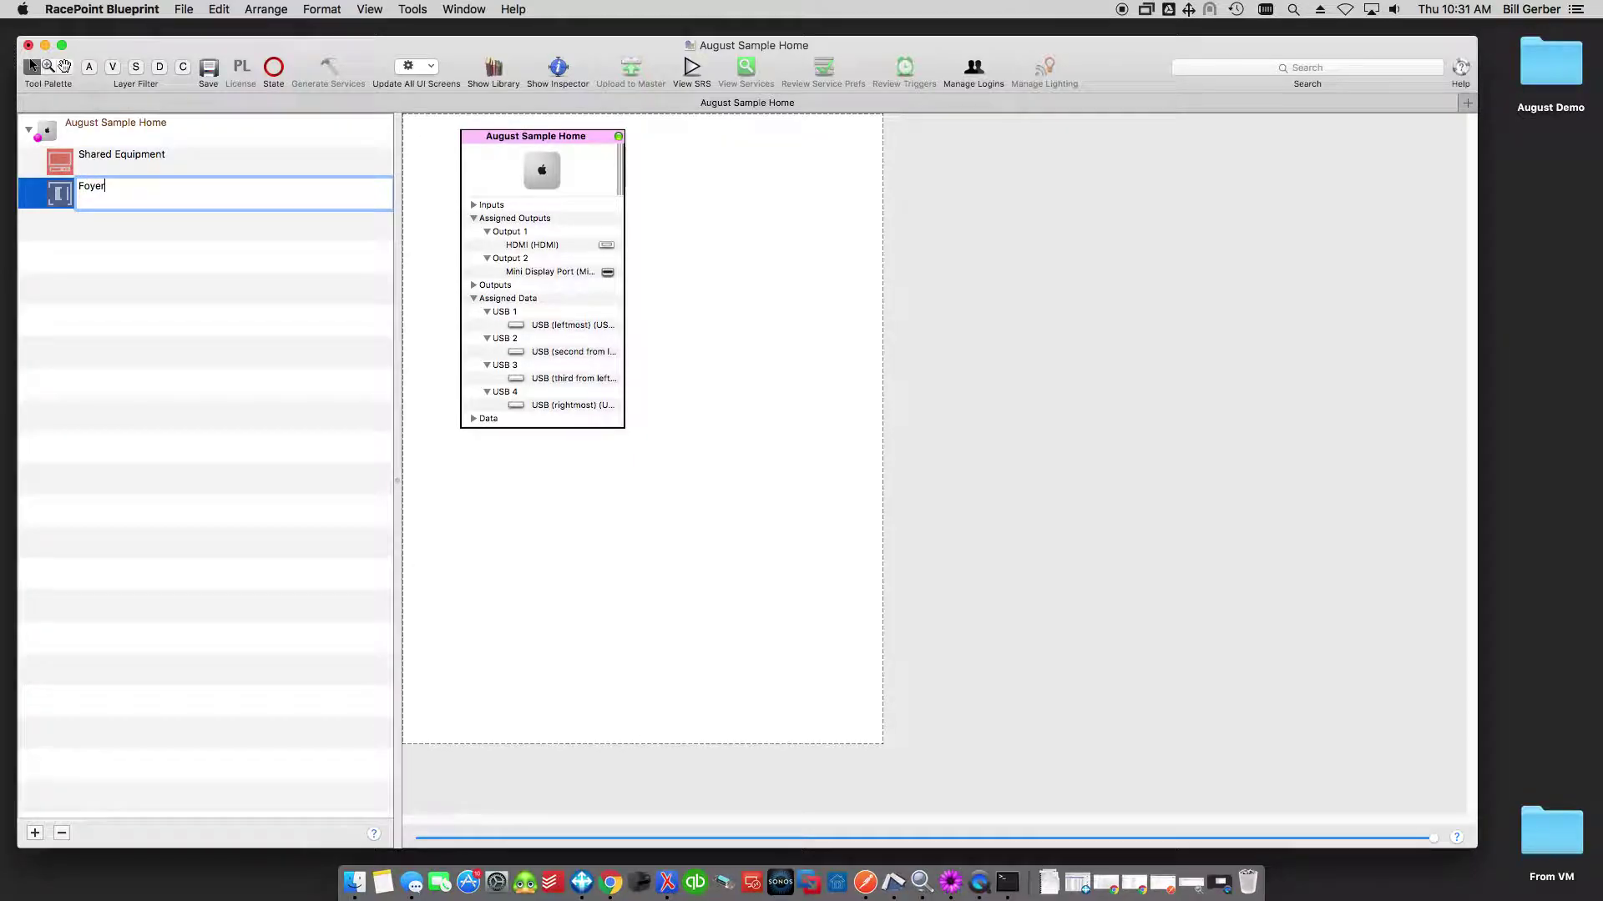
key(Return)
click(923, 304)
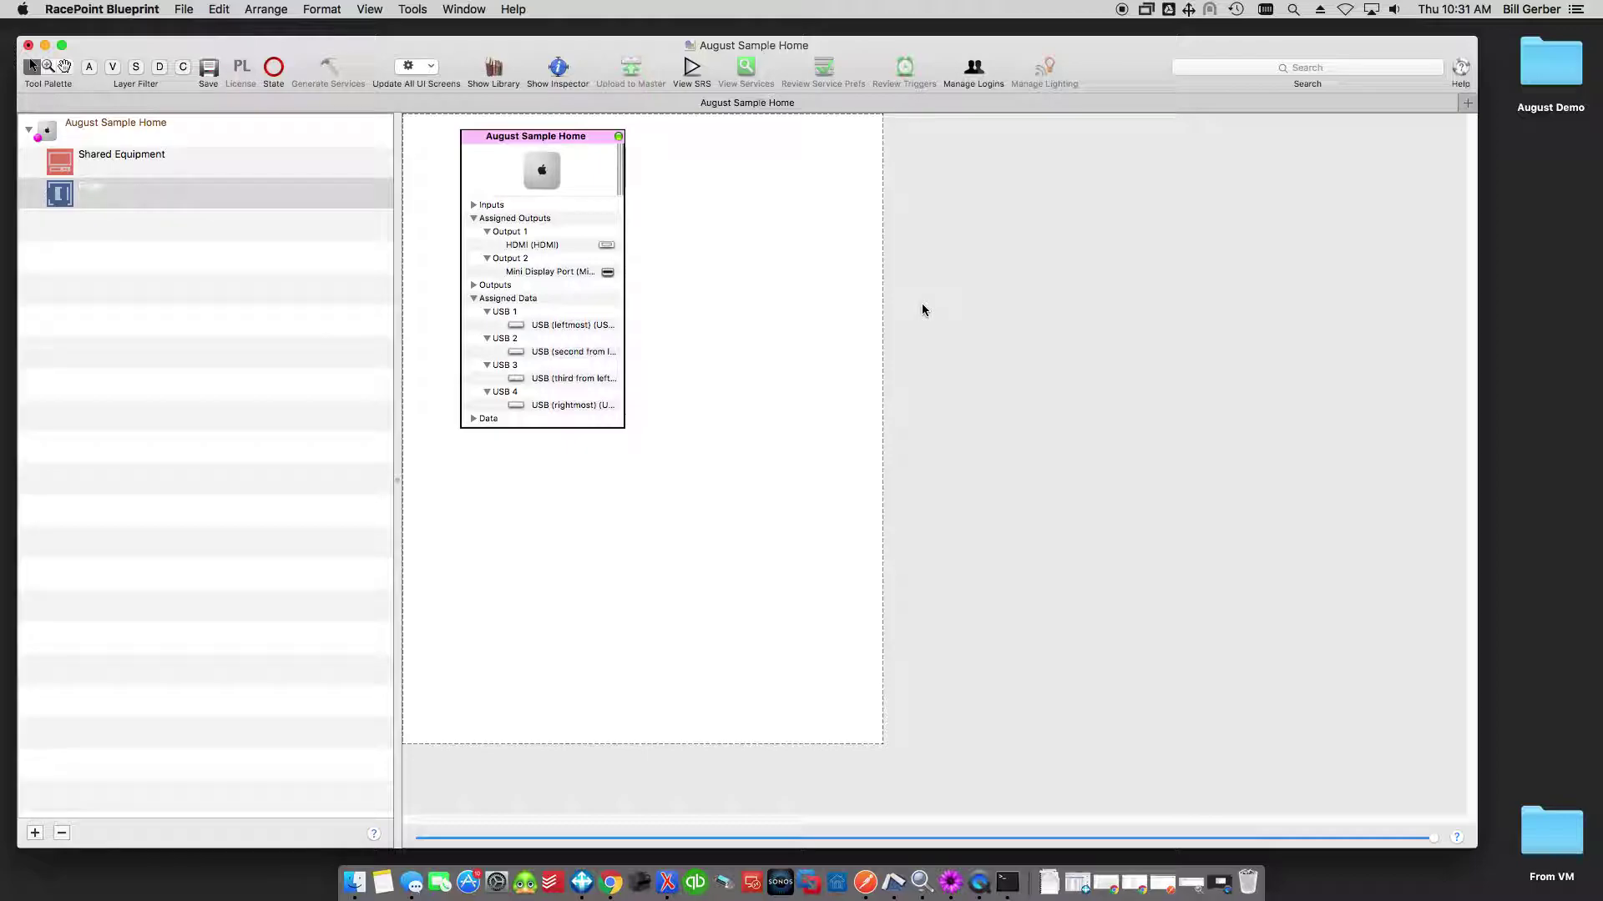
Add August Pro from the library to Shared Equipment as 'August Lock', positioned just below the host.
click(490, 68)
drag(766, 219, 530, 526)
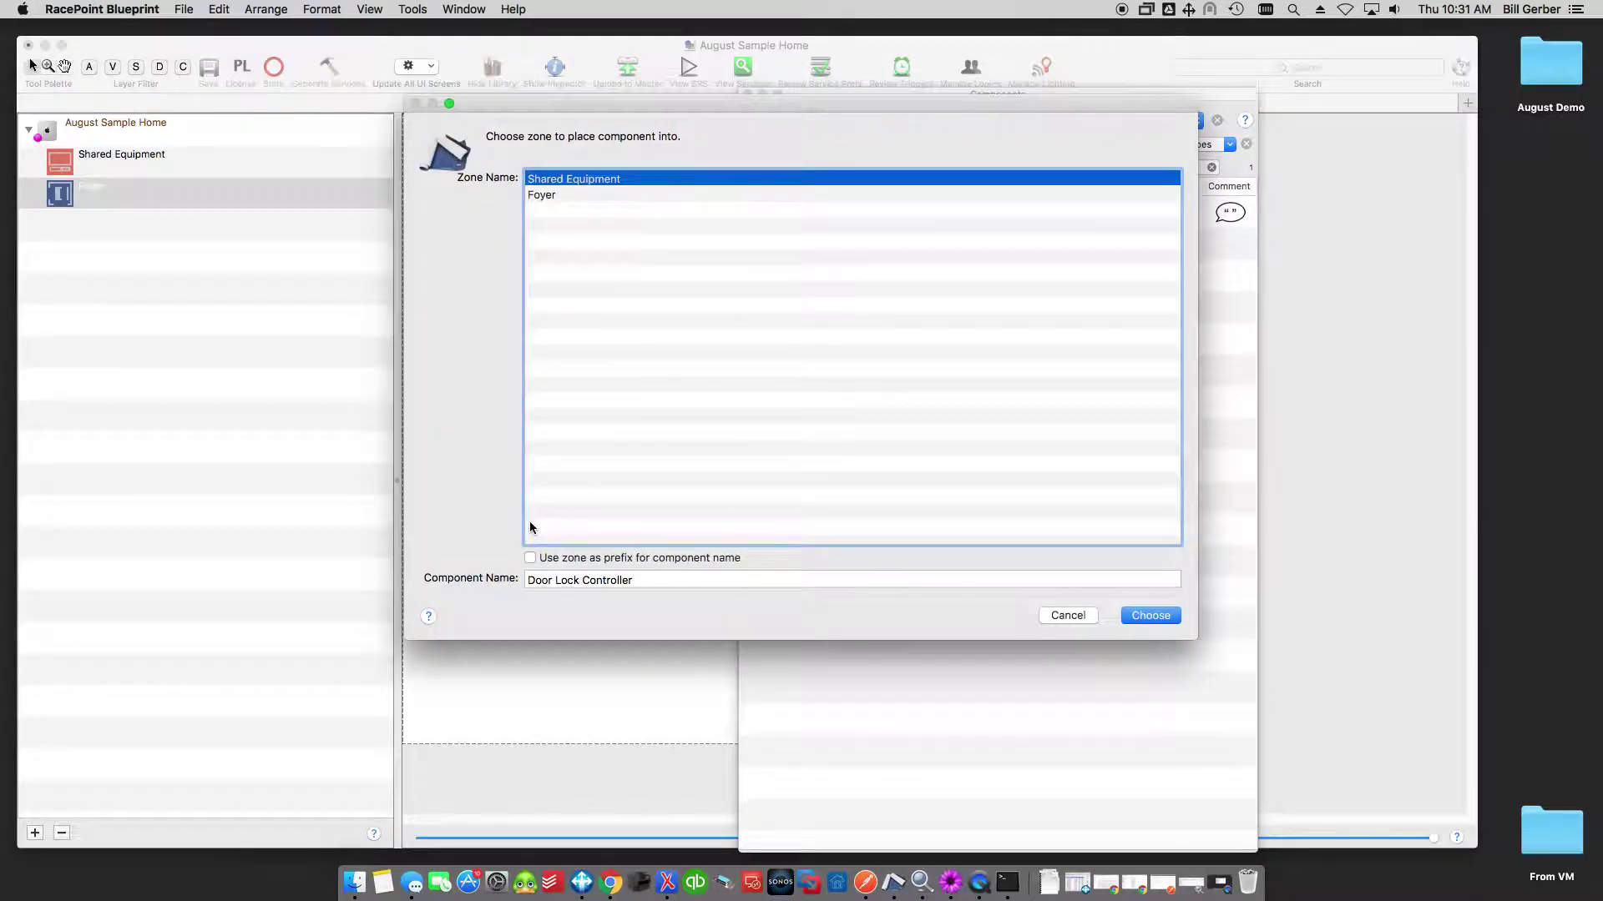
triple_click(568, 581)
text(A)
text(Lock)
key(Return)
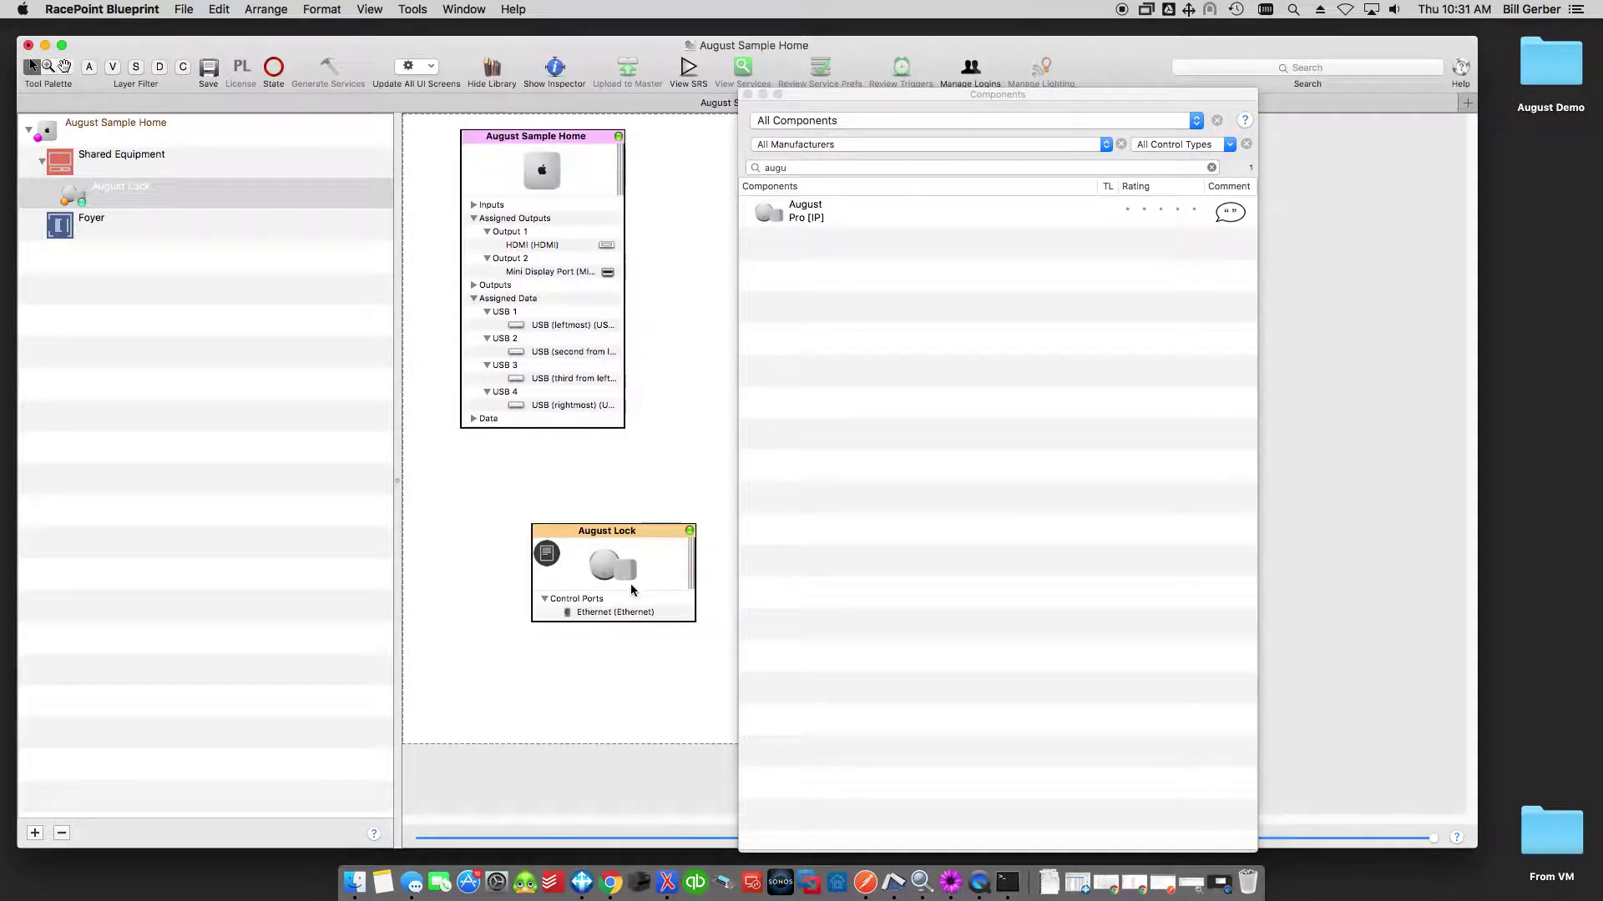
drag(662, 530, 596, 494)
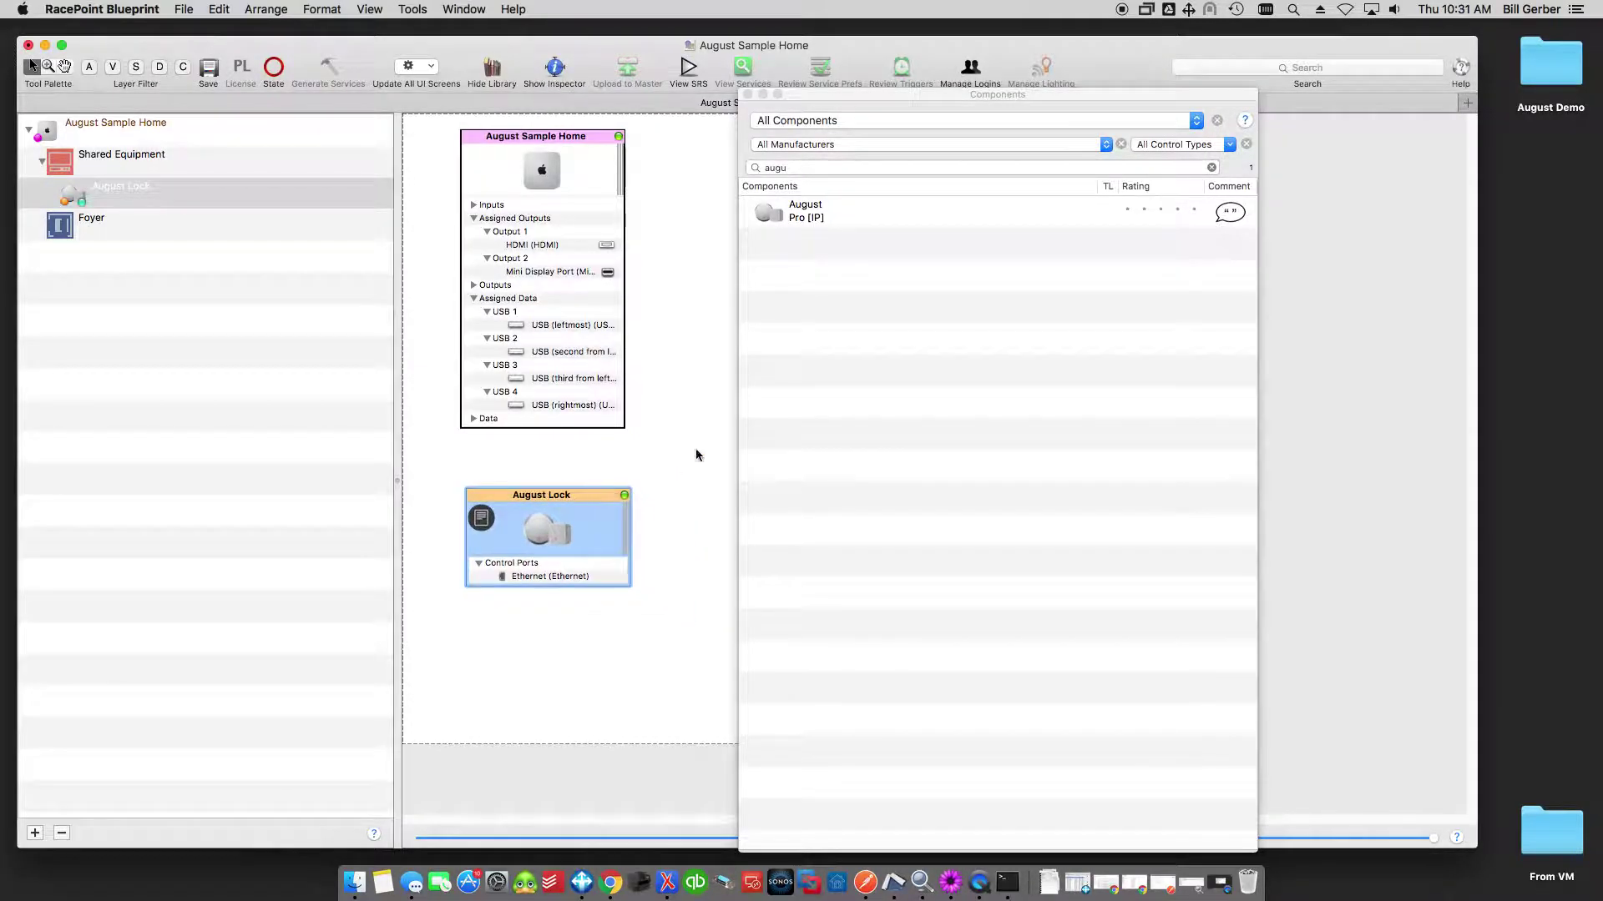
click(748, 94)
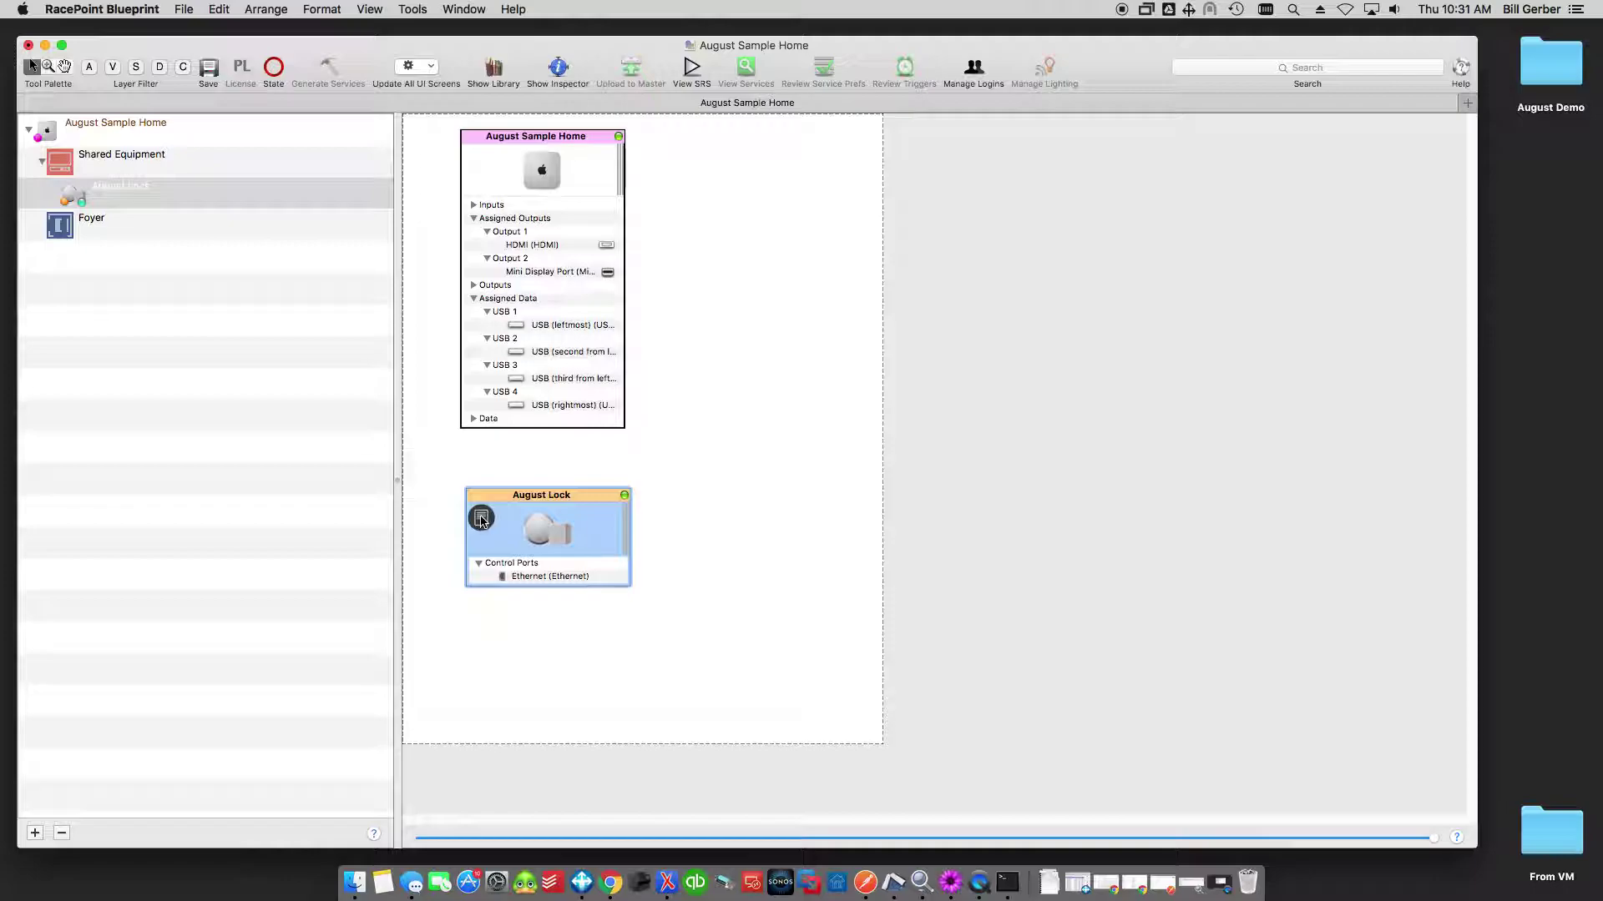
Read the August Pro notes, noting the api-production URL and version 2.2 change log, then close them.
click(489, 528)
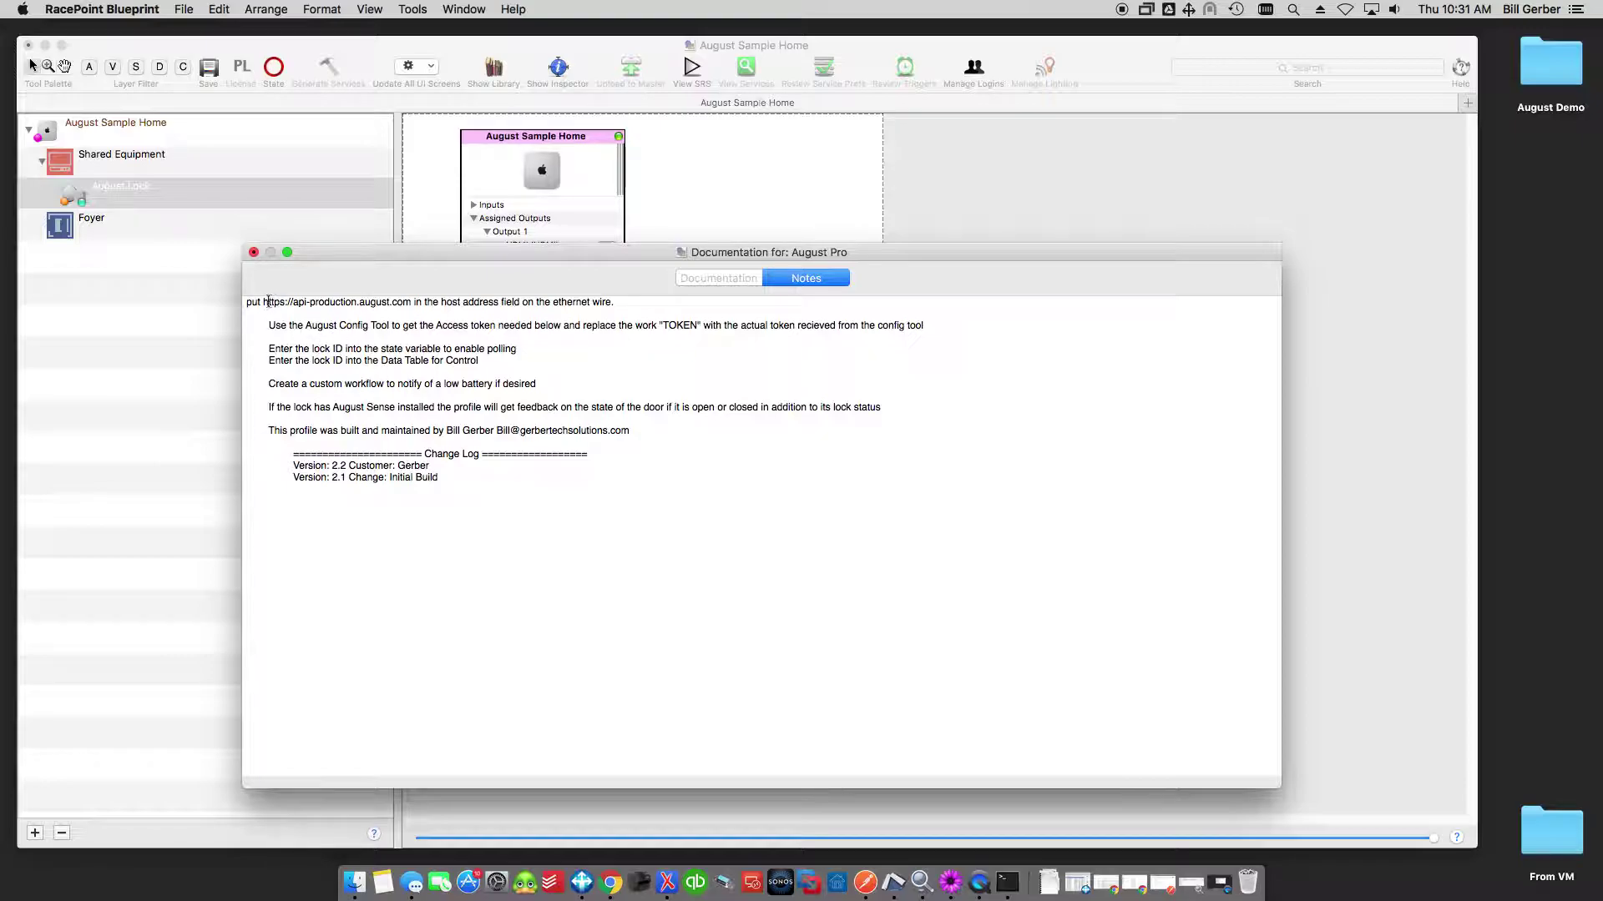
drag(263, 302, 411, 302)
key(super+c)
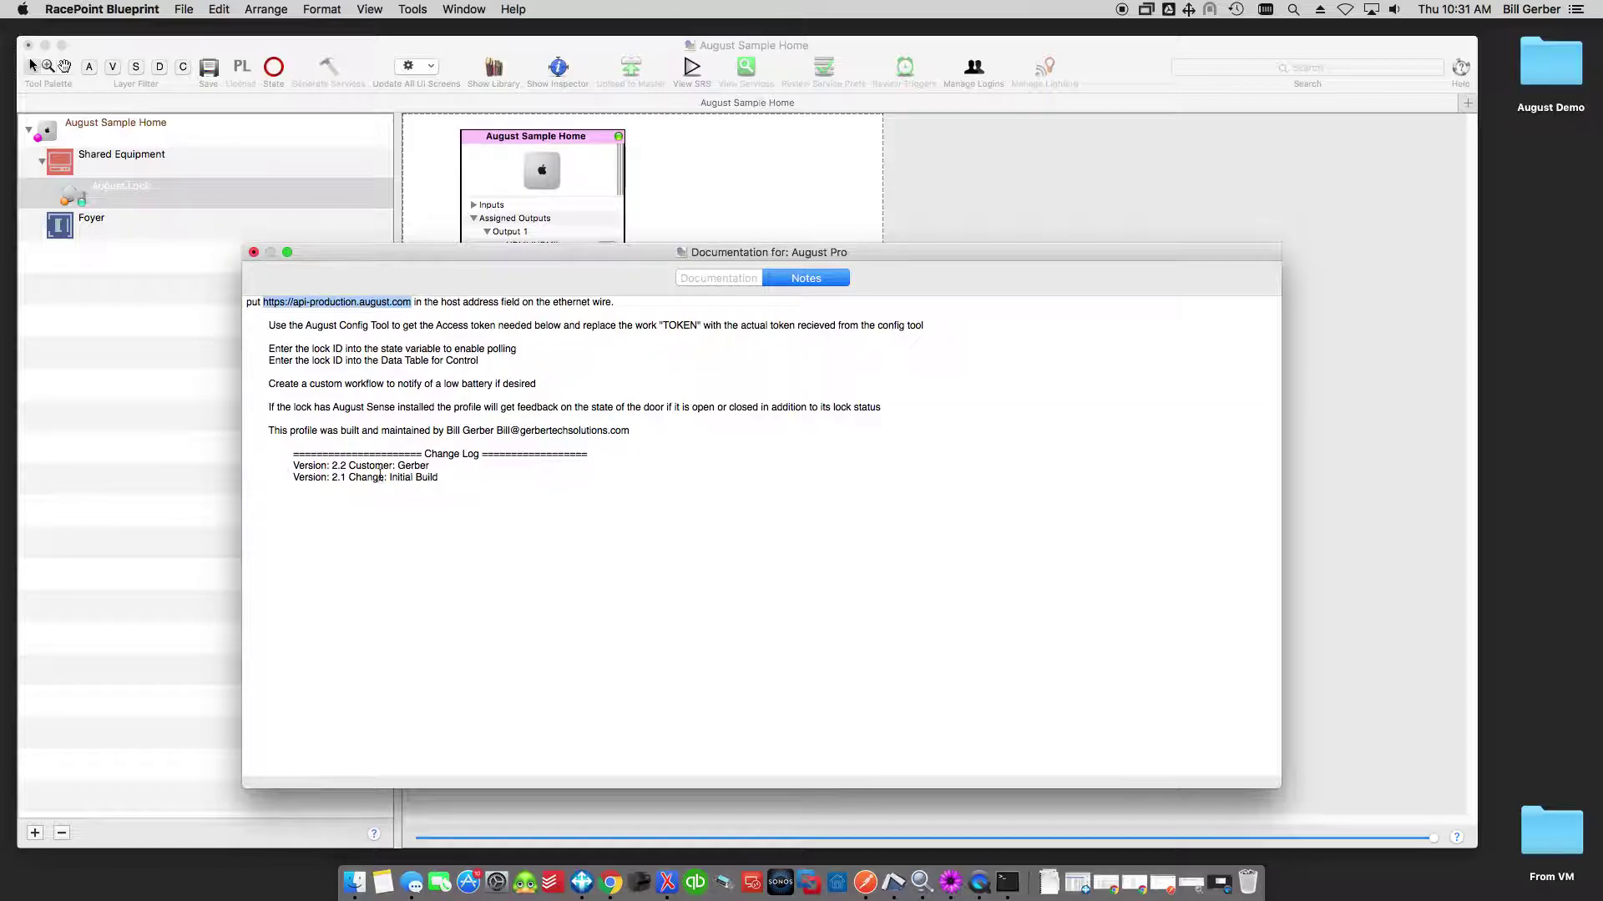
drag(290, 468, 442, 465)
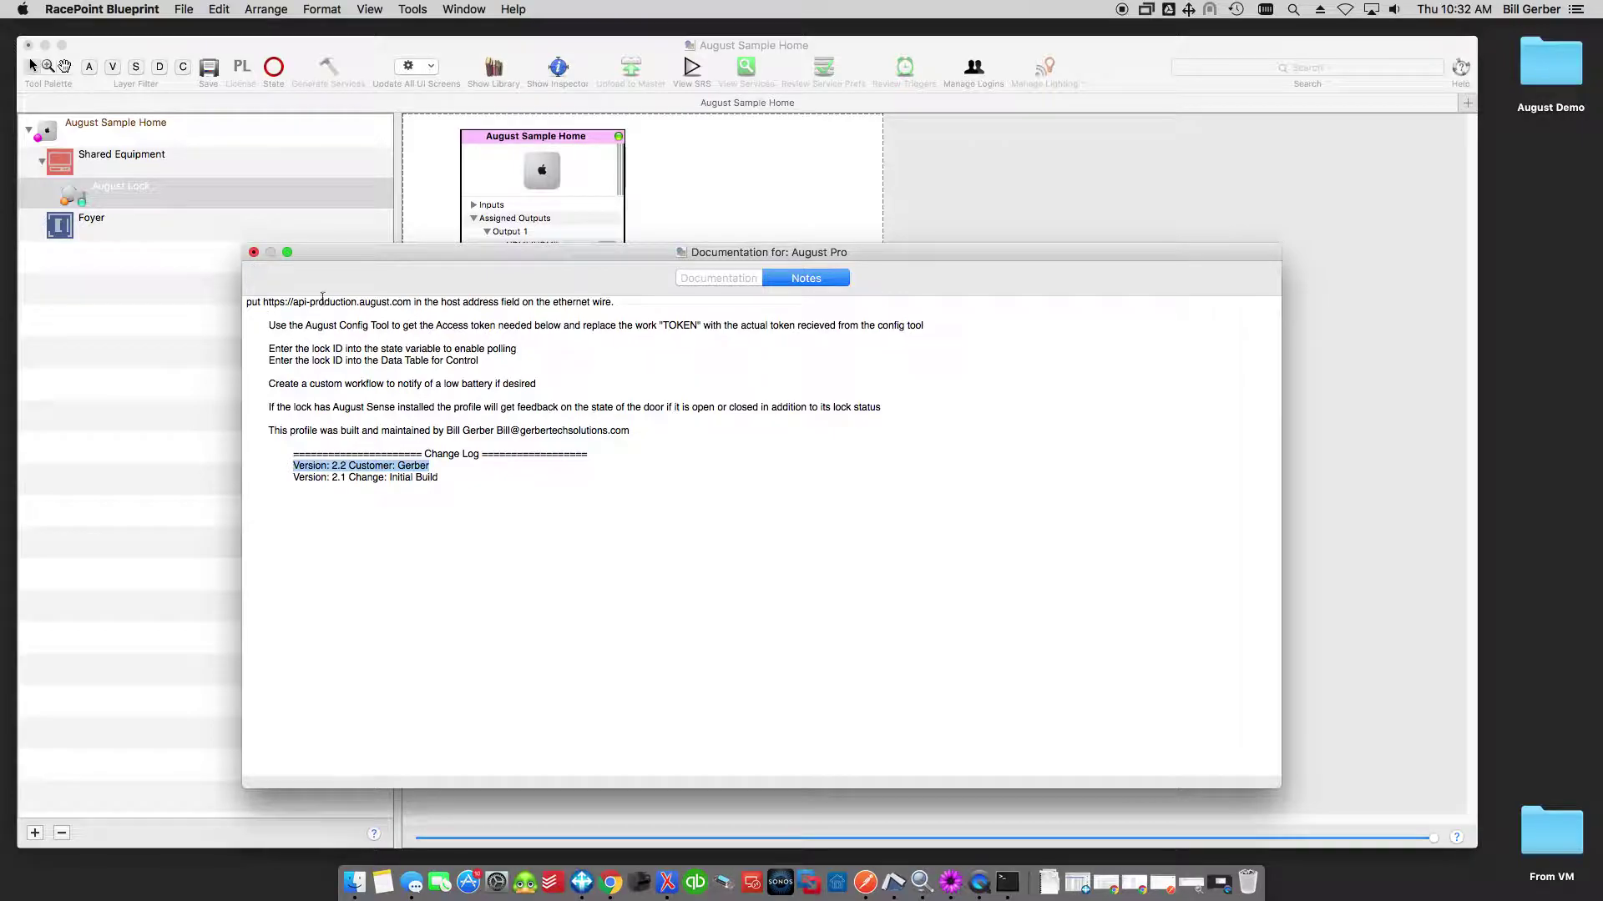
click(254, 252)
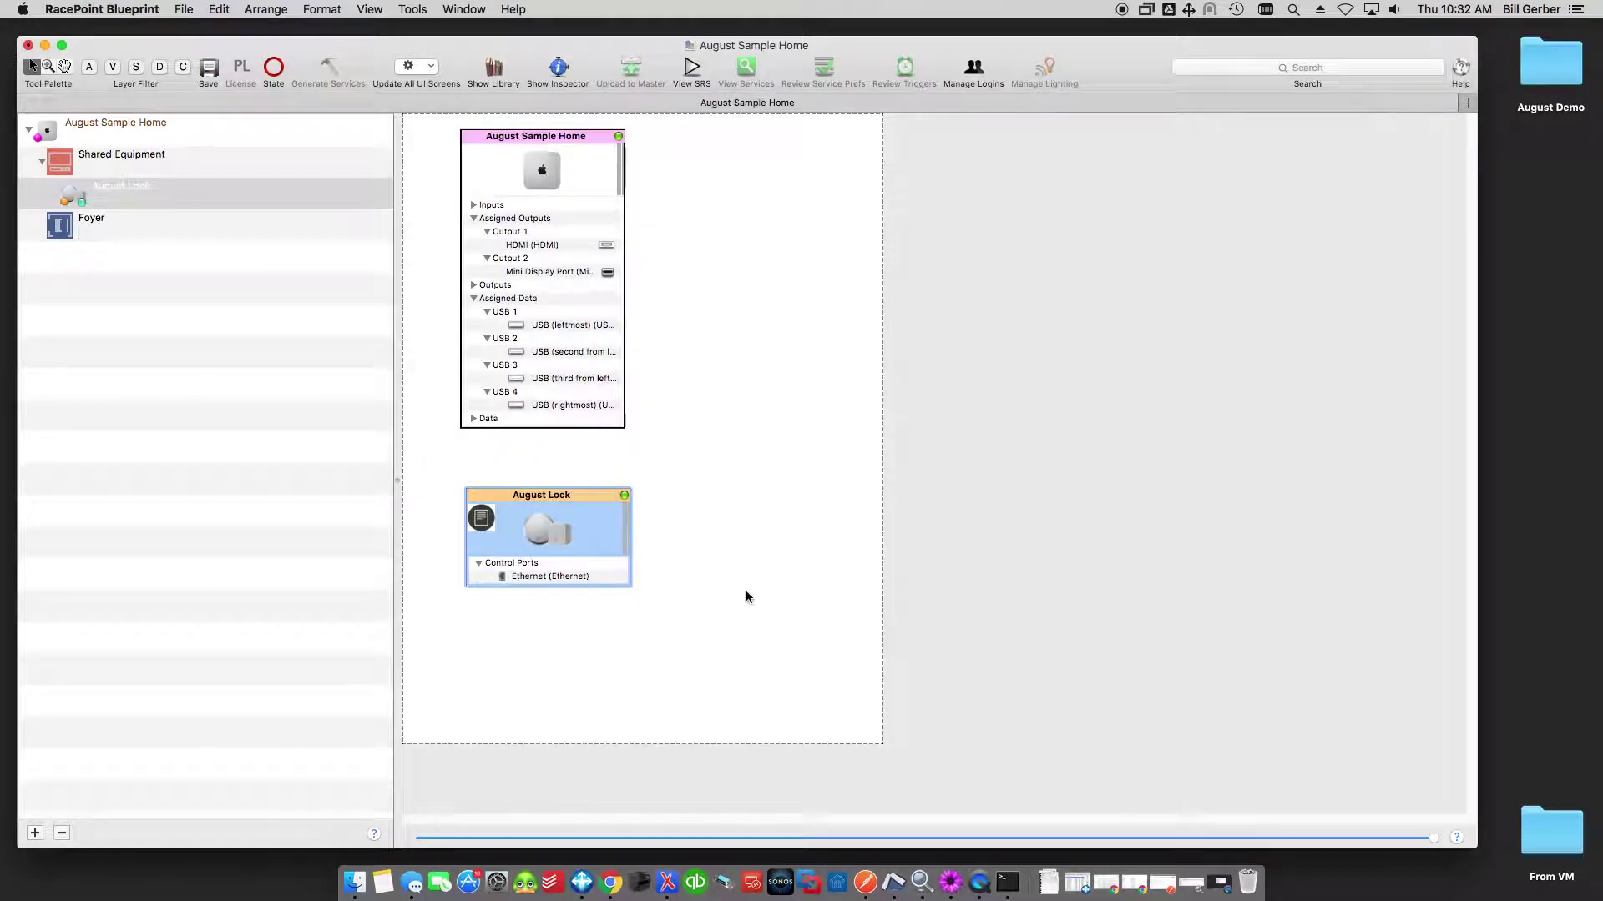
click(549, 578)
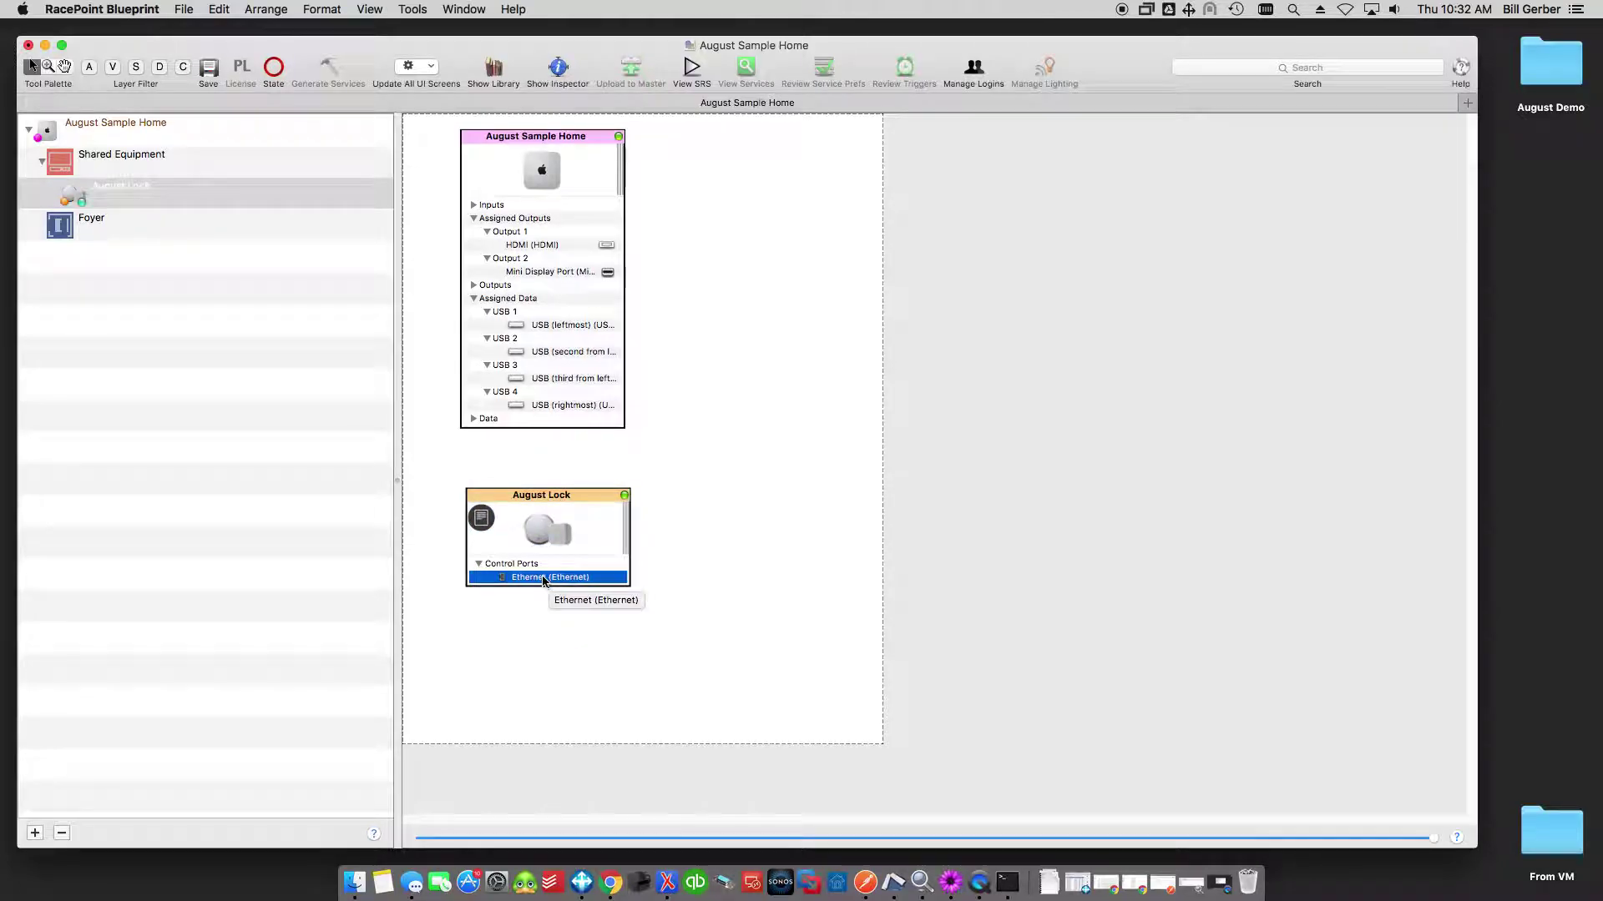
right_click(541, 581)
mouse_move(611, 584)
click(794, 584)
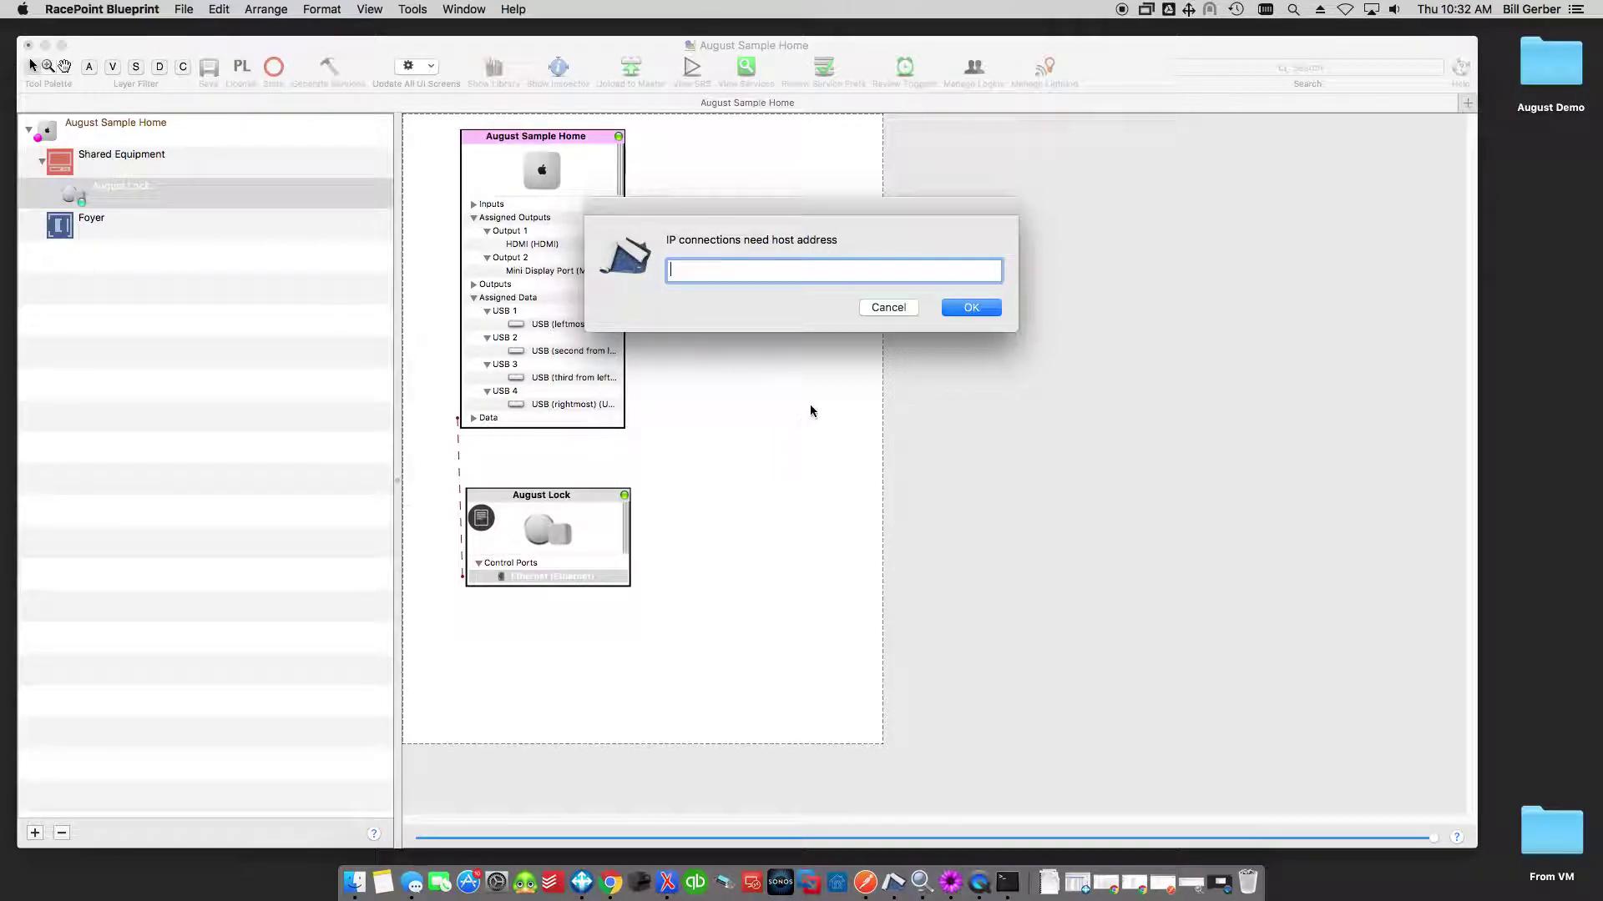
key(super+v)
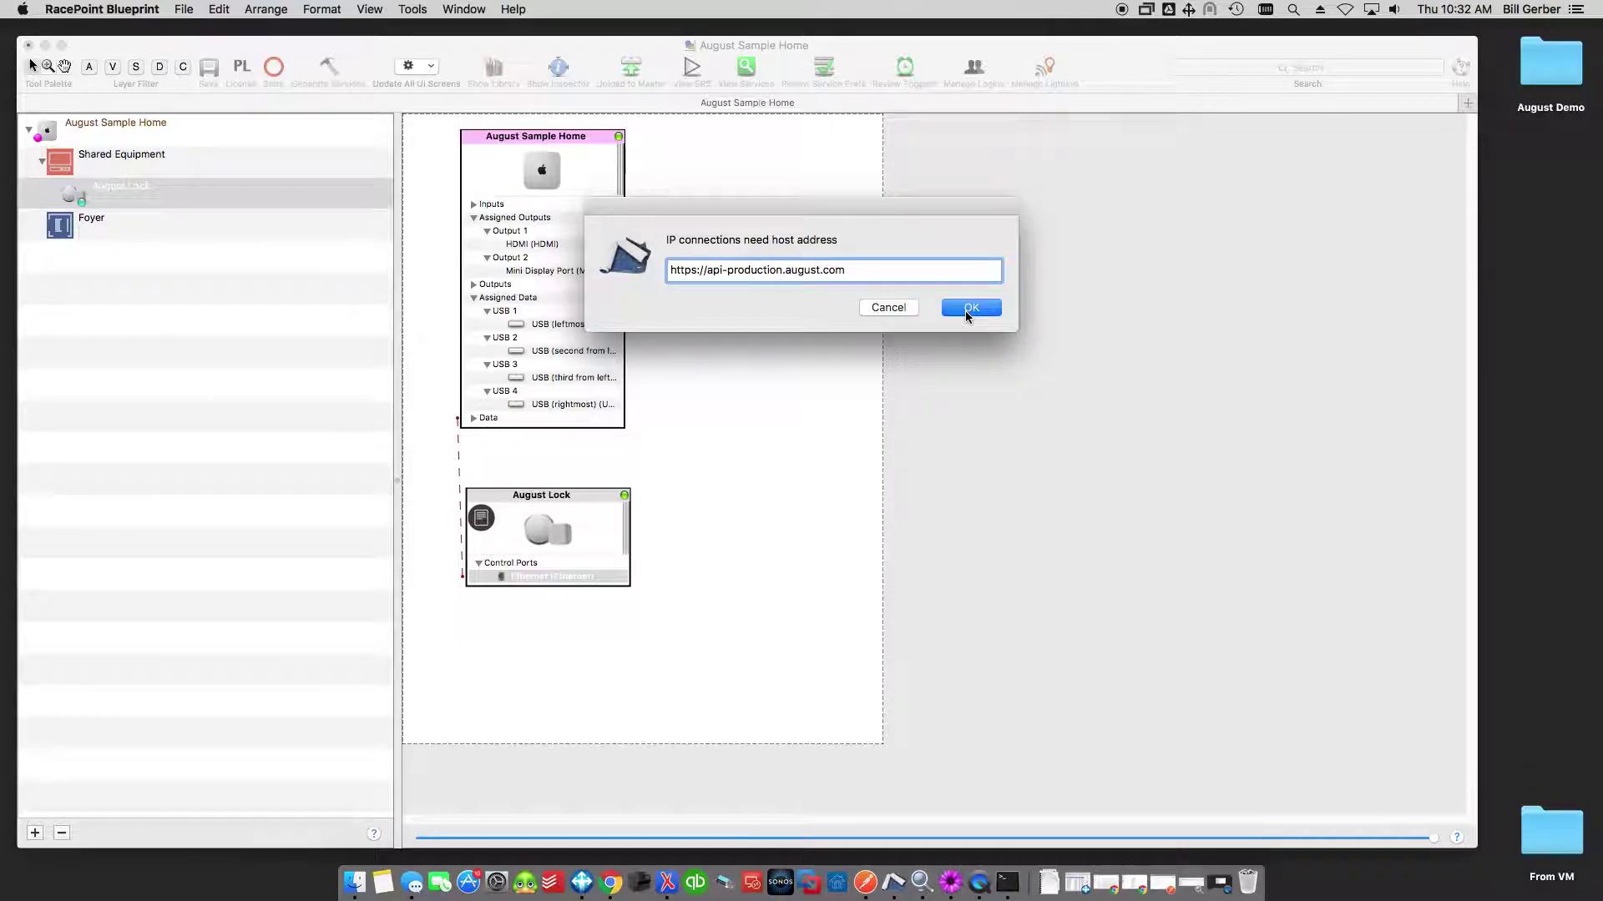
click(966, 308)
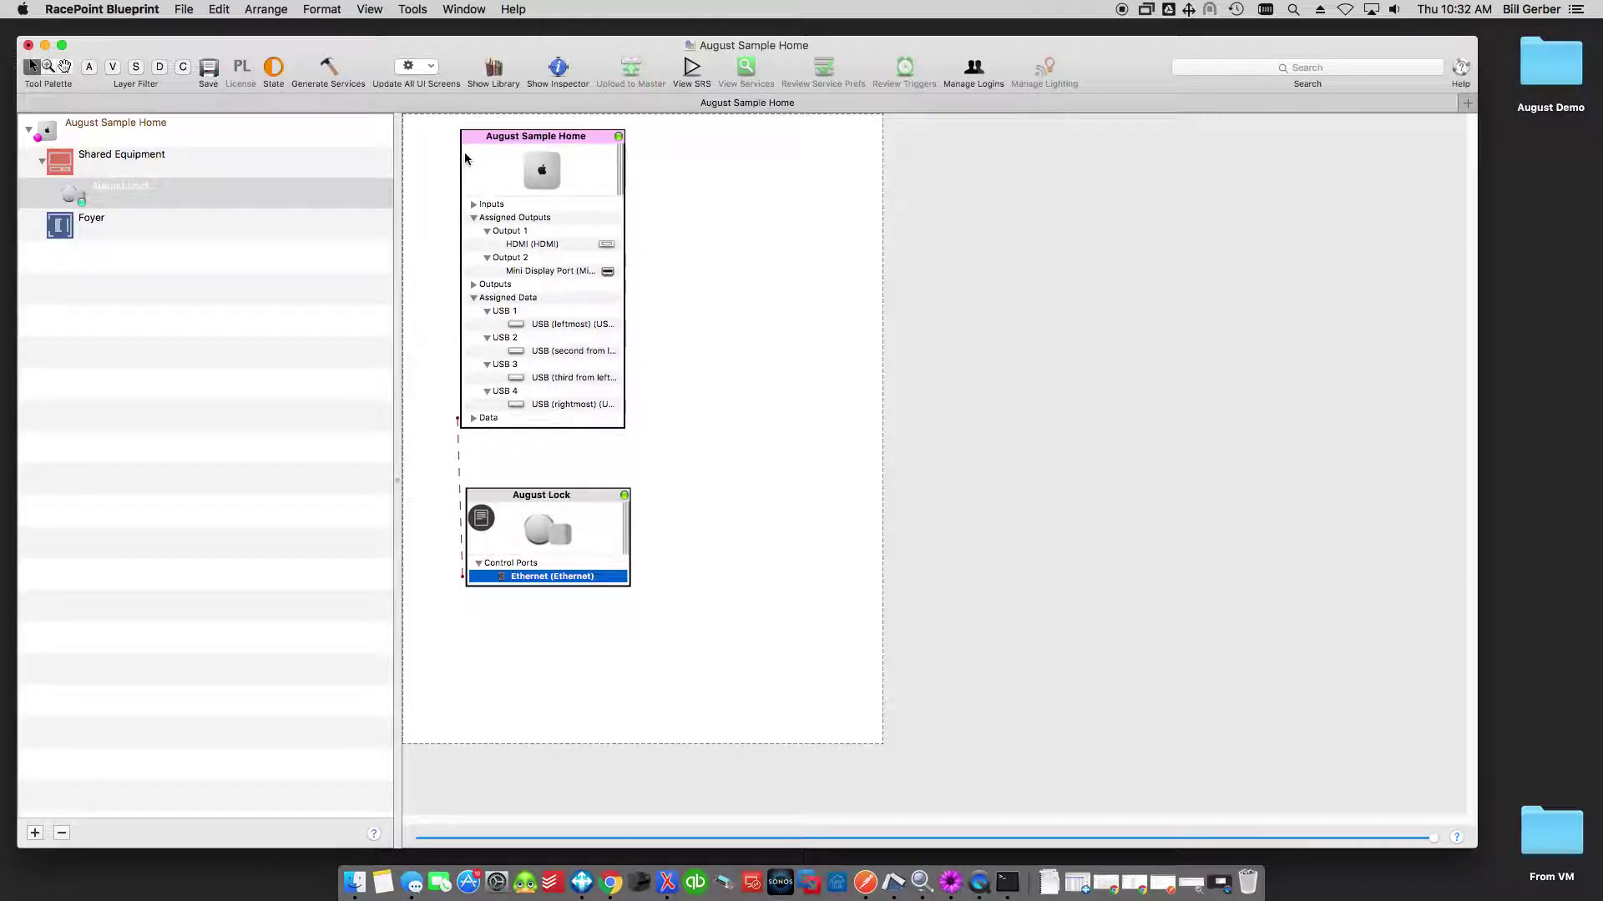
Open Door Lock settings from Tools > Settings and add a new lock entry.
click(413, 10)
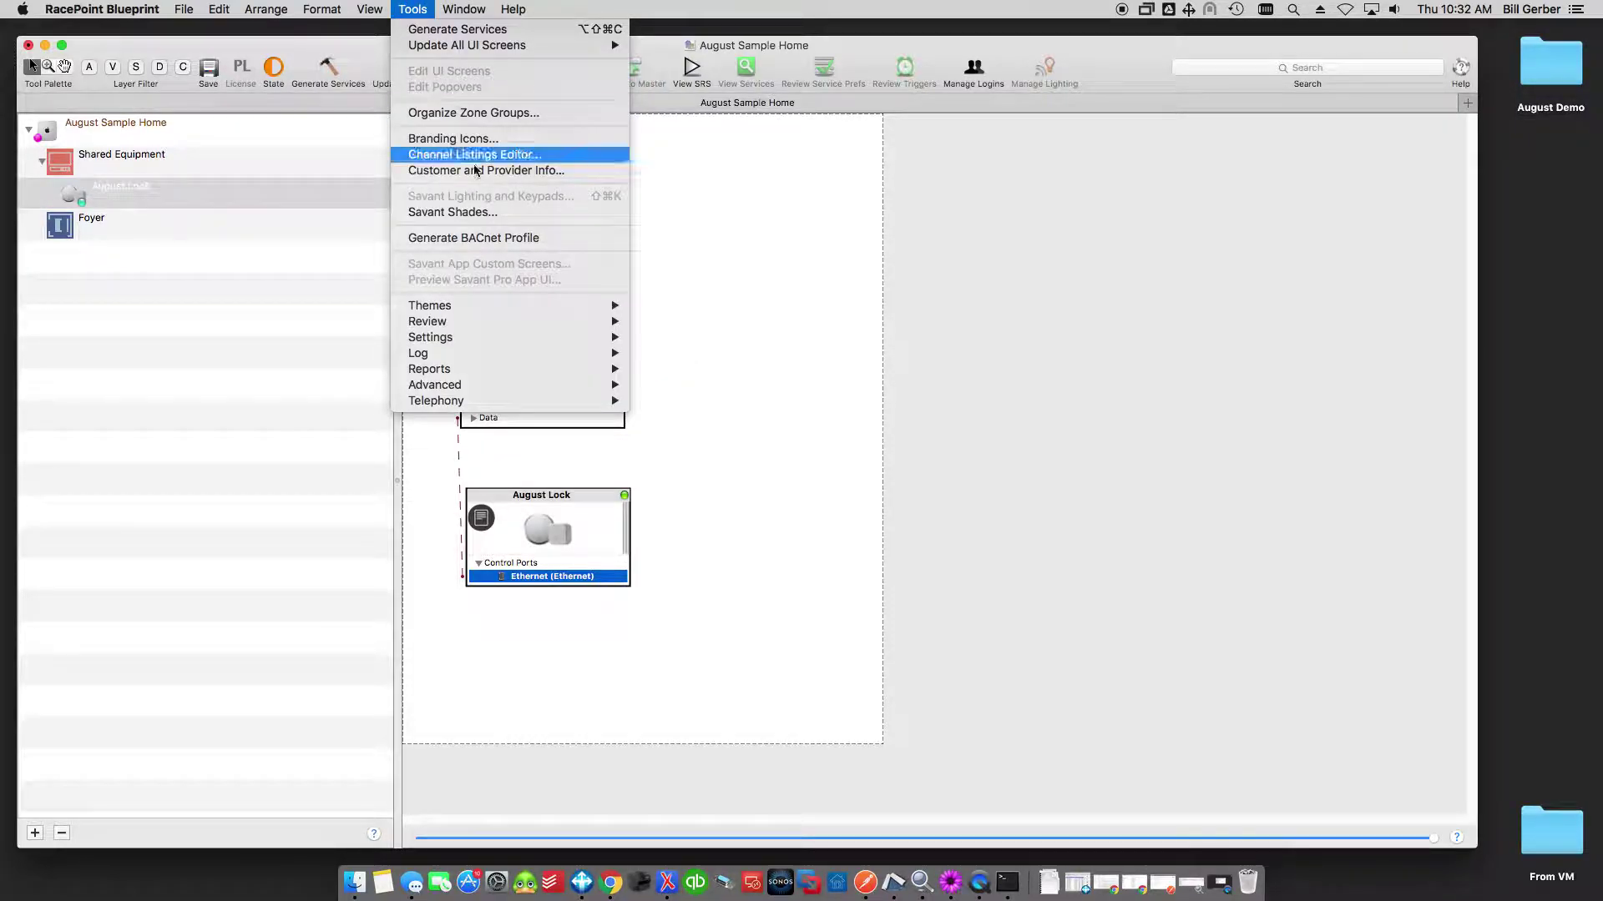
mouse_move(504, 371)
mouse_move(511, 343)
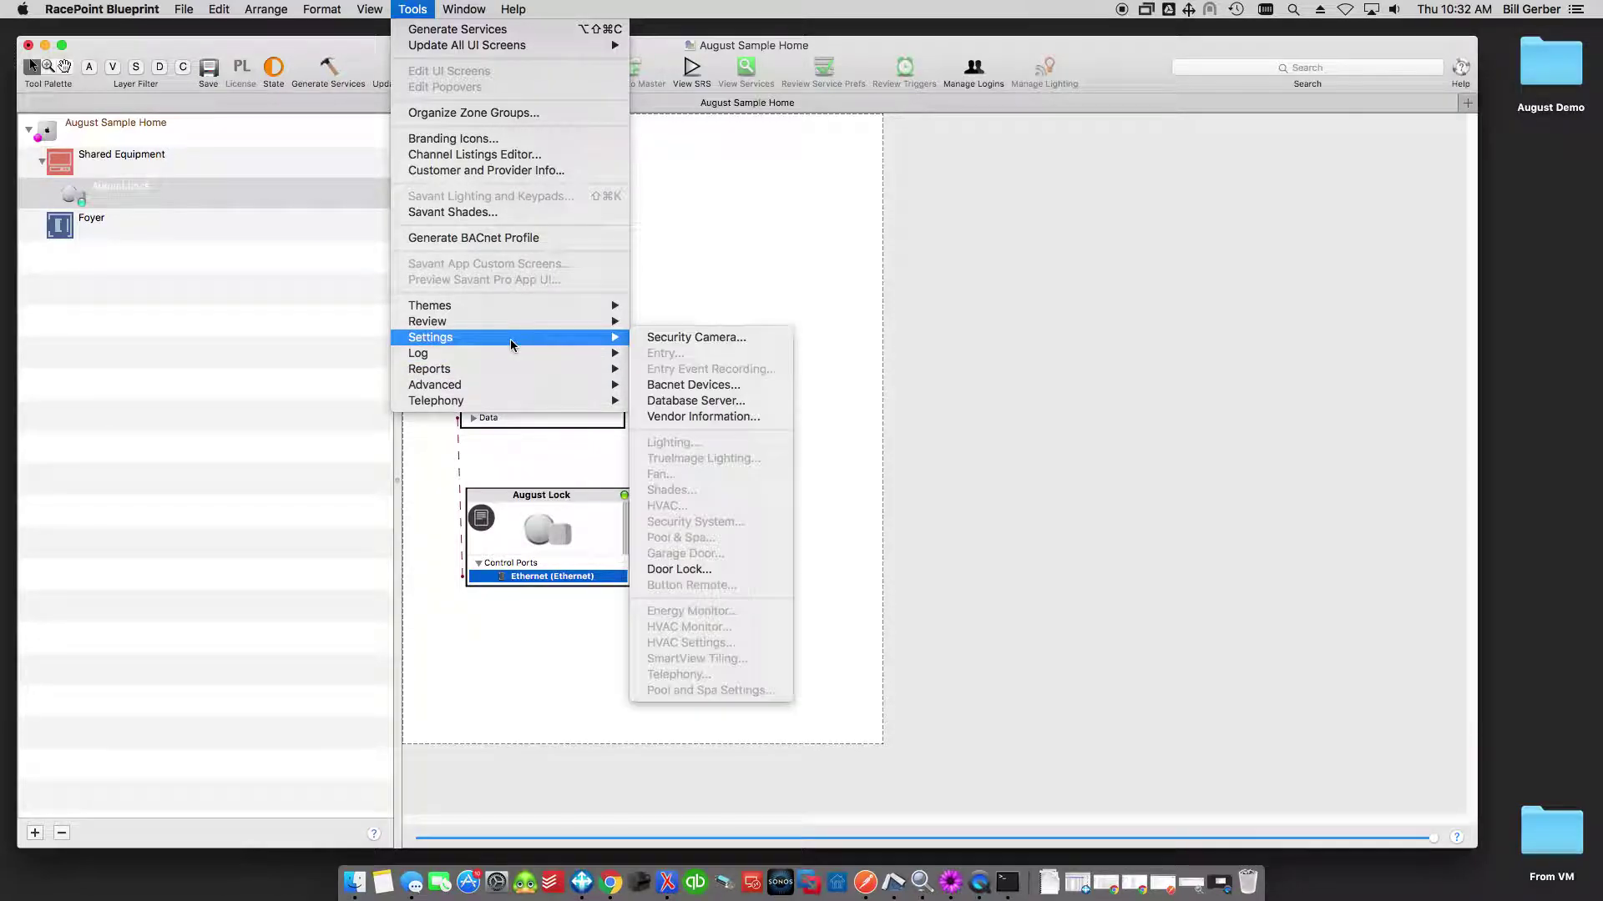
click(696, 569)
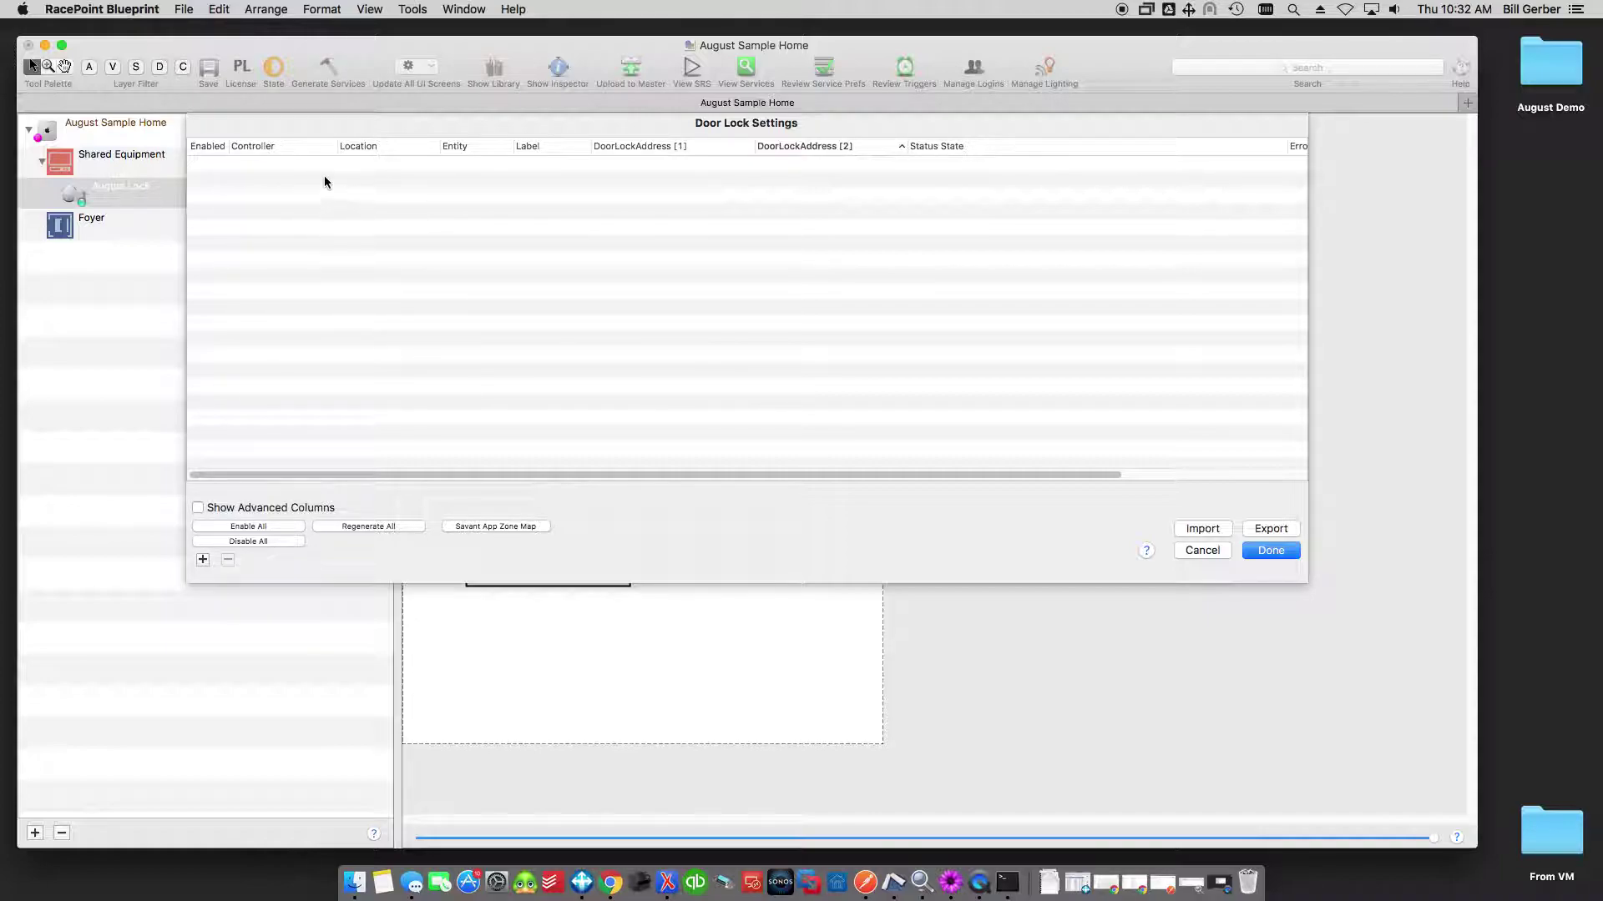
click(203, 560)
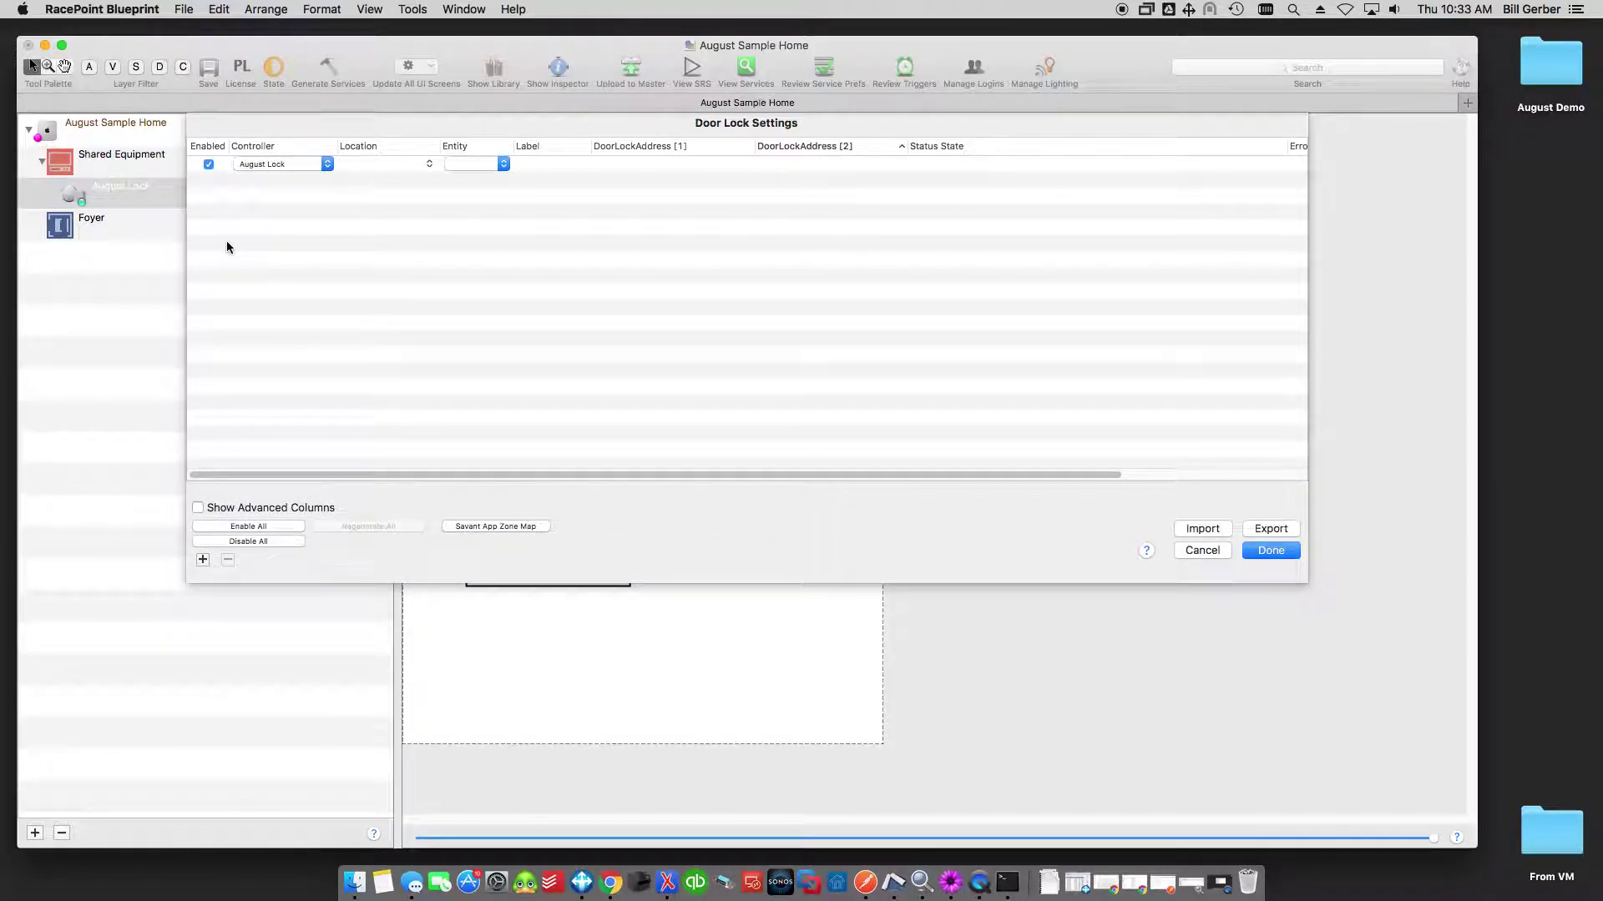
Set the entry's location to Foyer, entity to Lock, and label to Front Door.
click(429, 164)
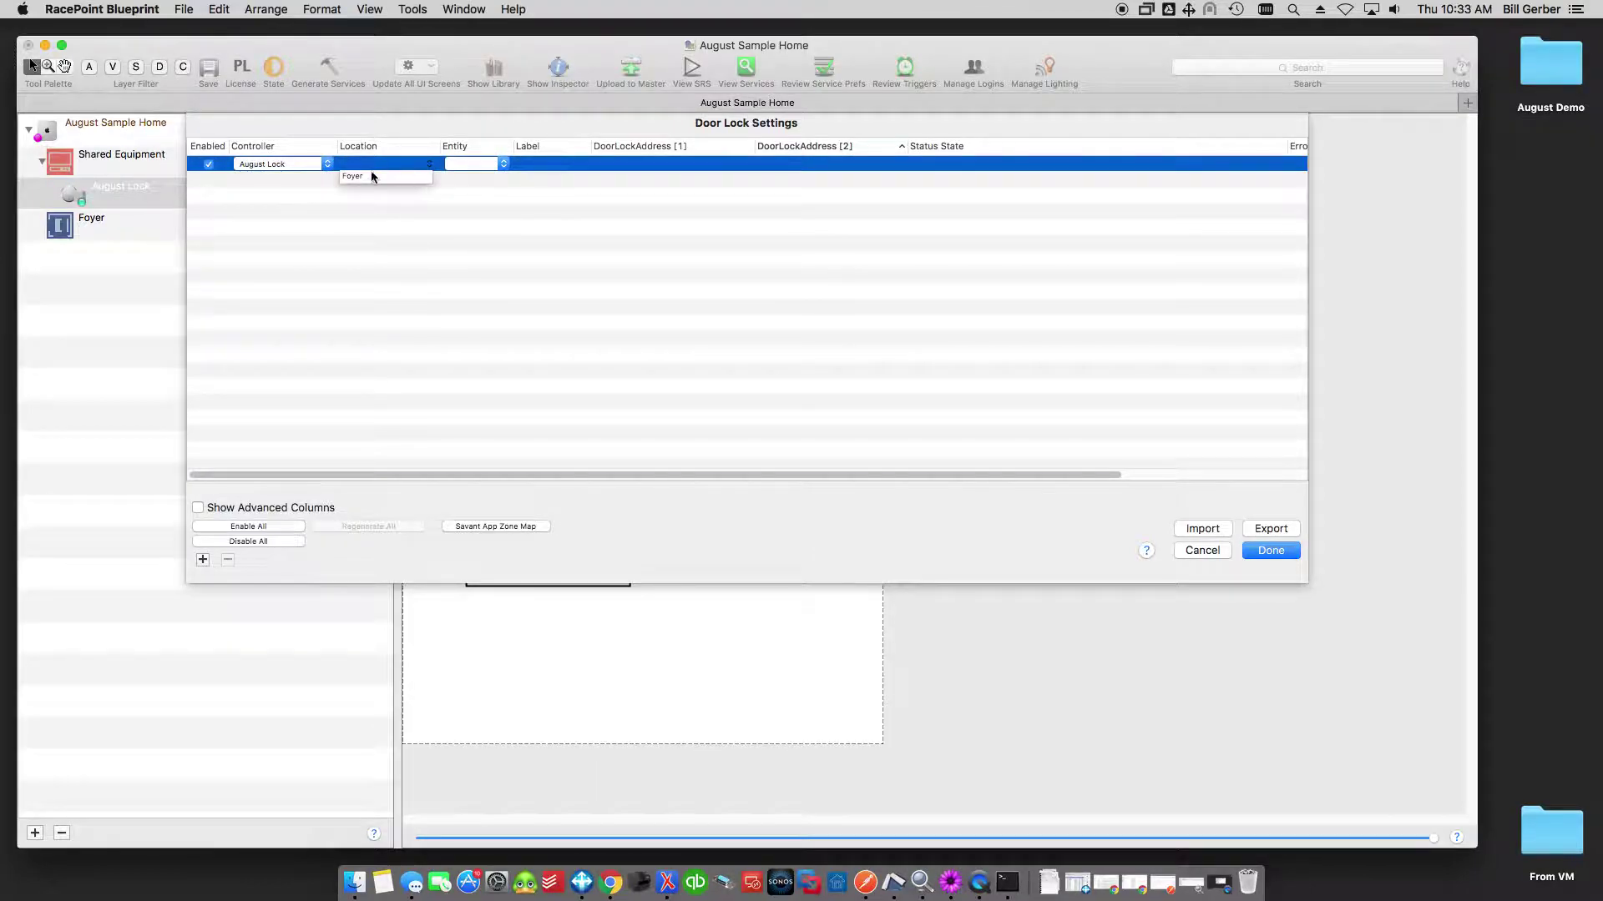
click(350, 177)
click(488, 161)
click(482, 164)
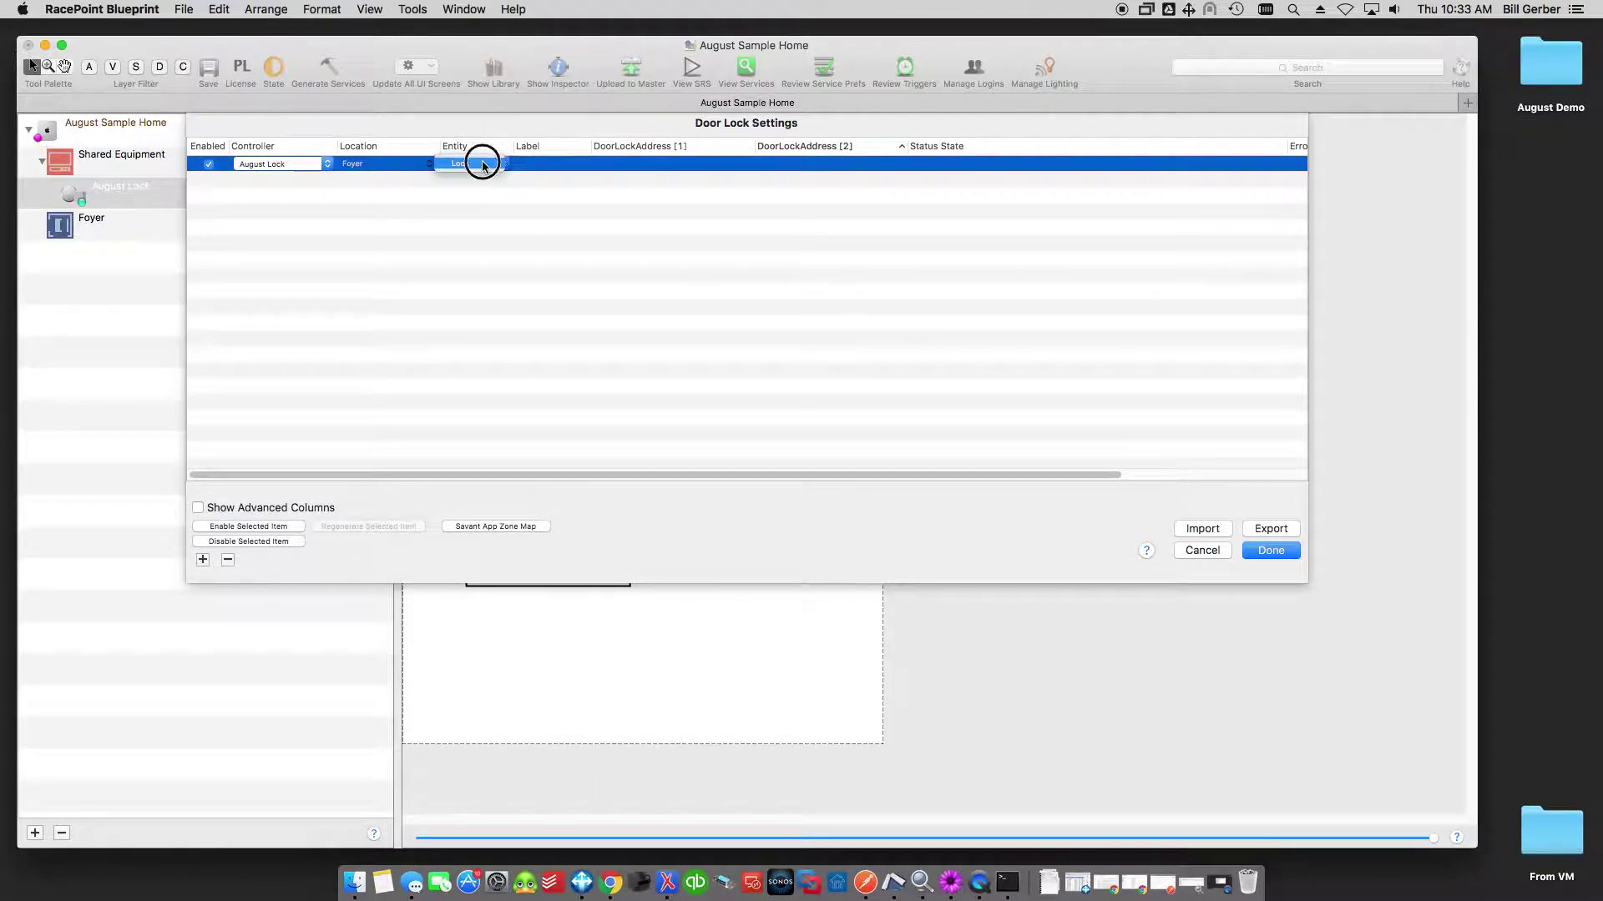
click(549, 163)
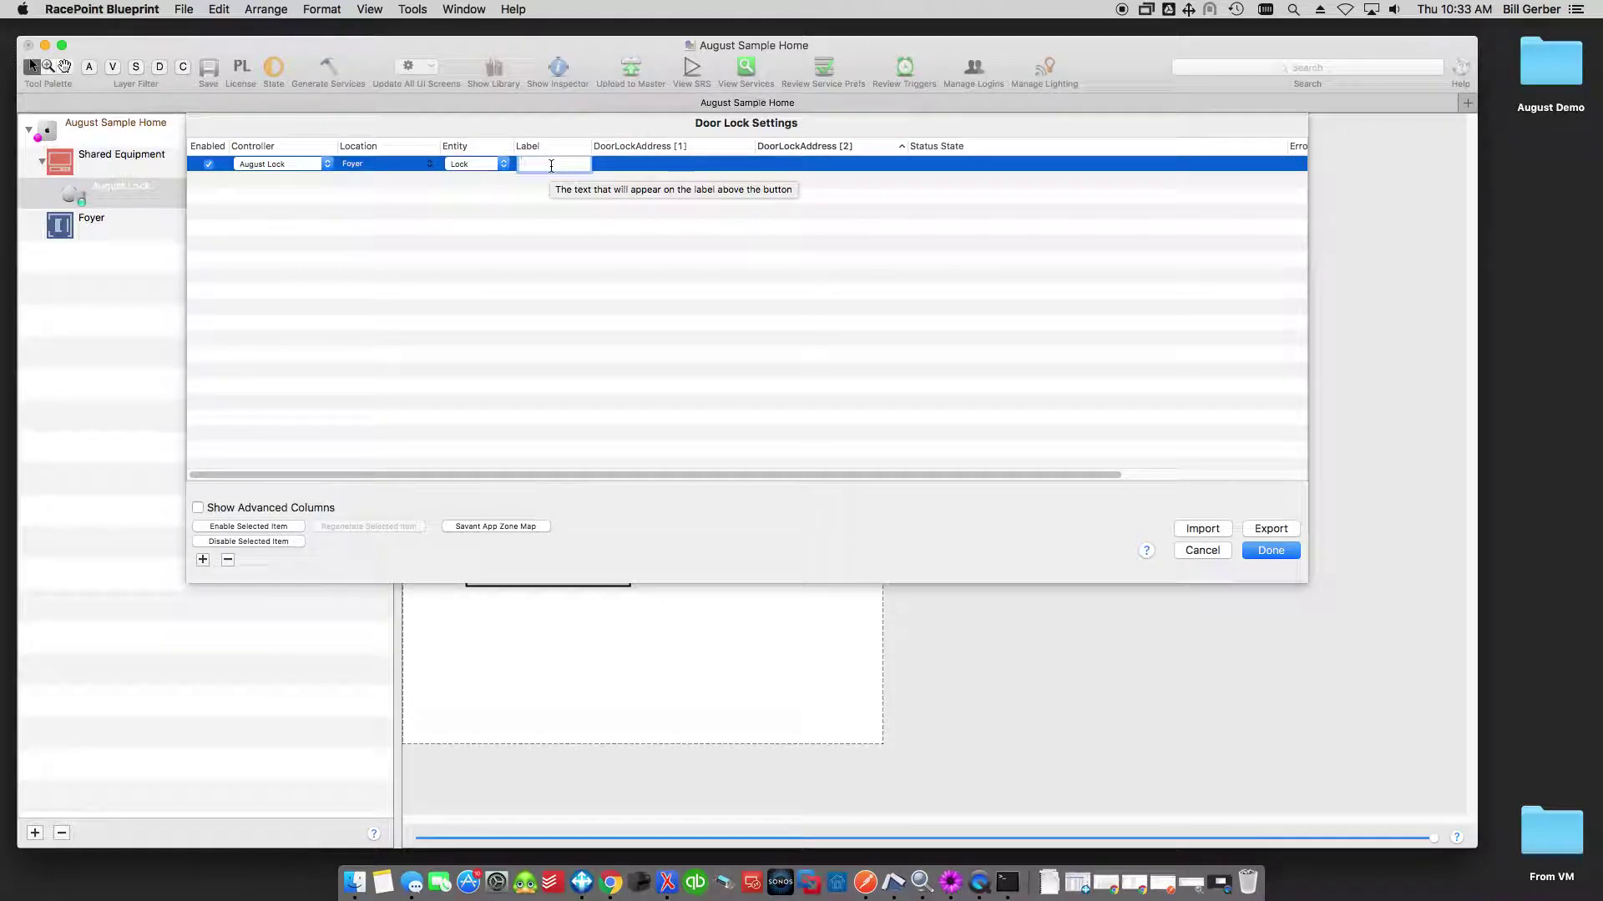
text(Frontr D)
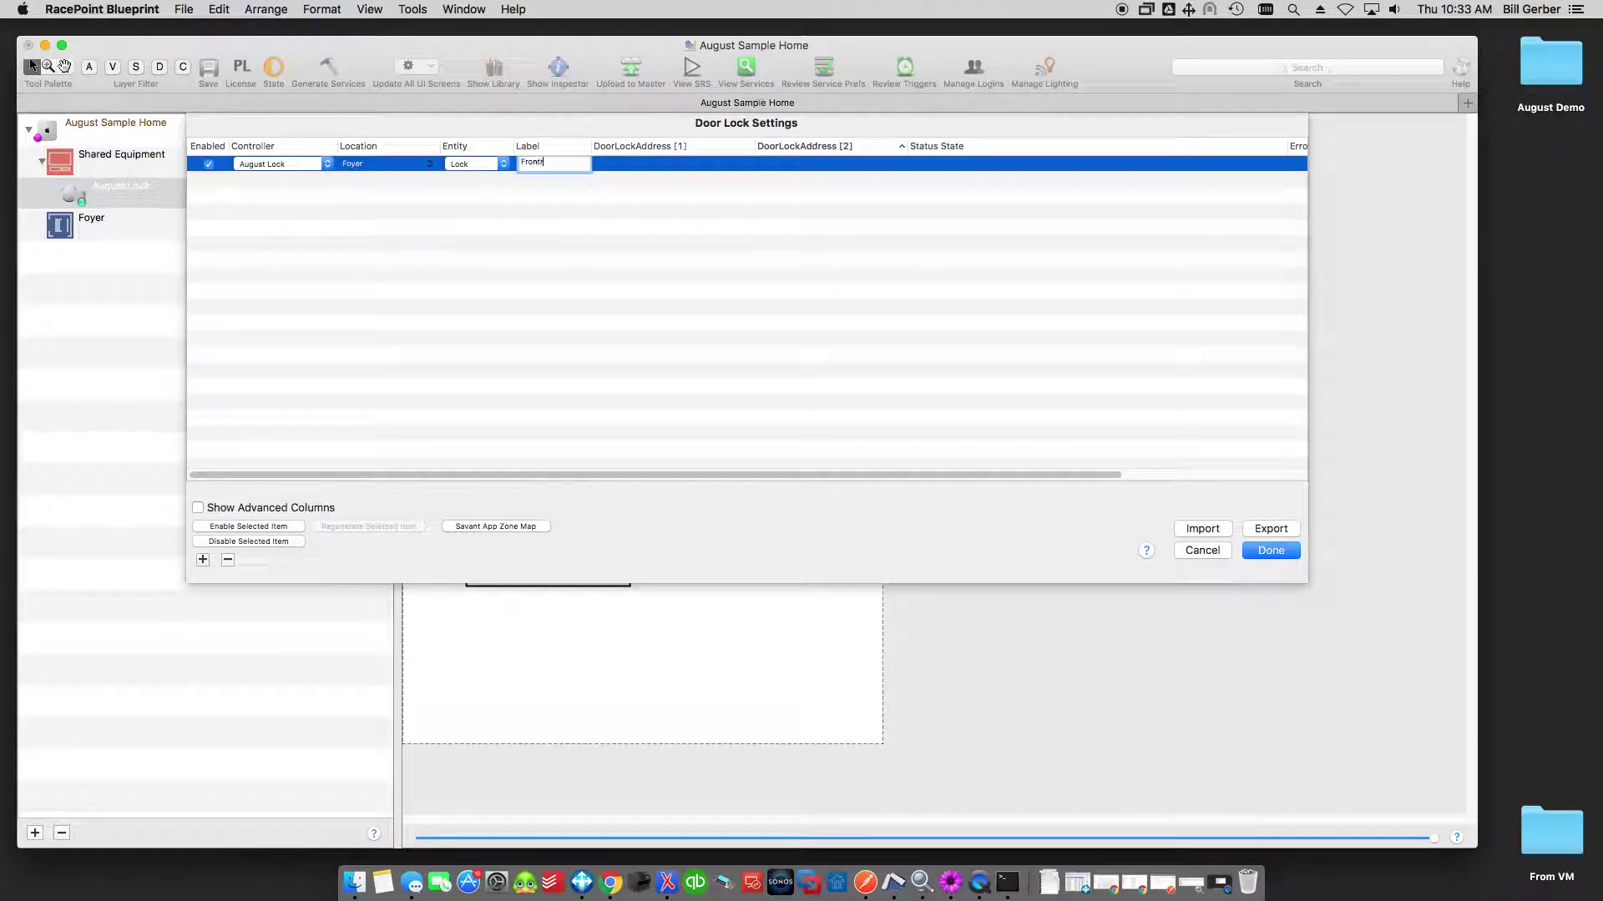
key(BackSpace)
key(BackSpace)
key(BackSpace)
text(Door)
key(Tab)
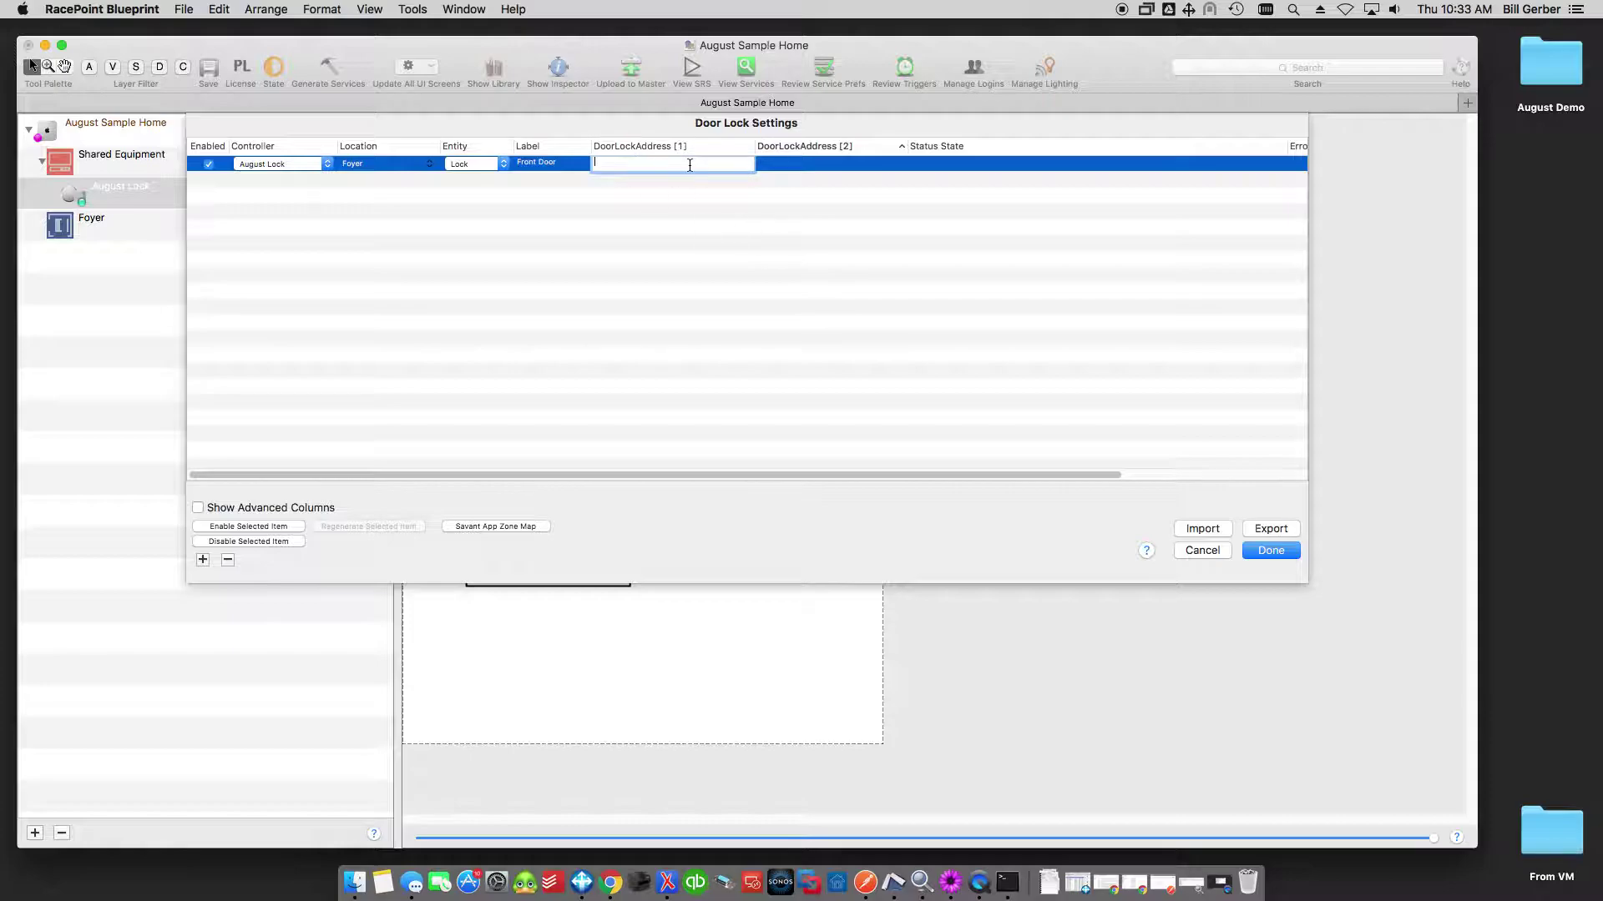
click(1013, 884)
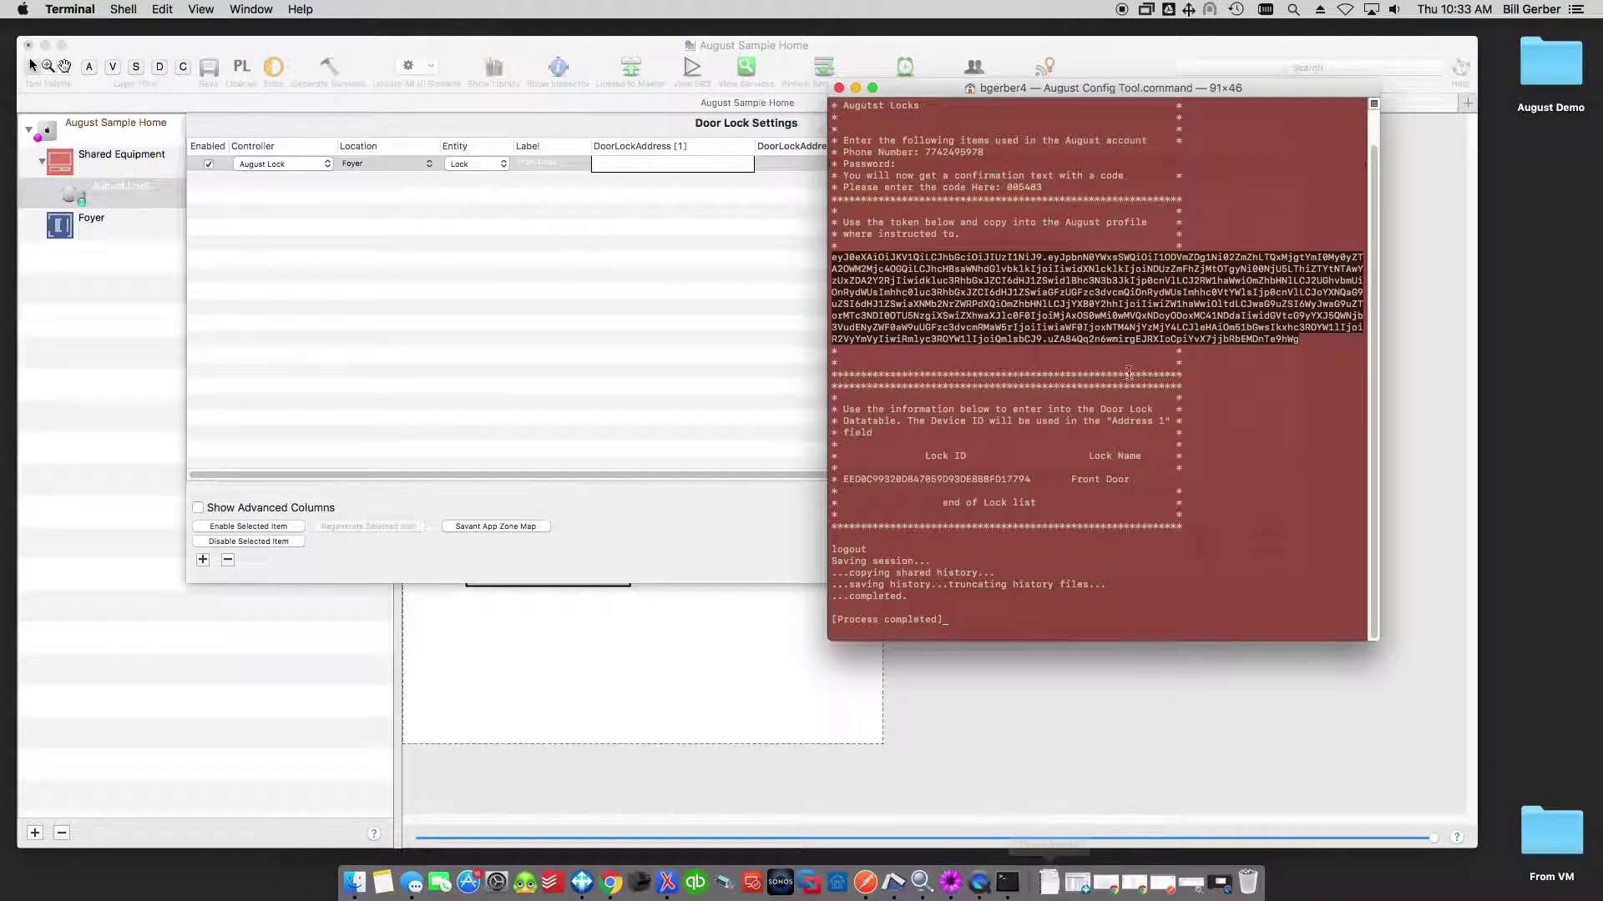
Copy the Front Door lock ID from the August Config Tool output in Terminal.
drag(841, 480, 1035, 481)
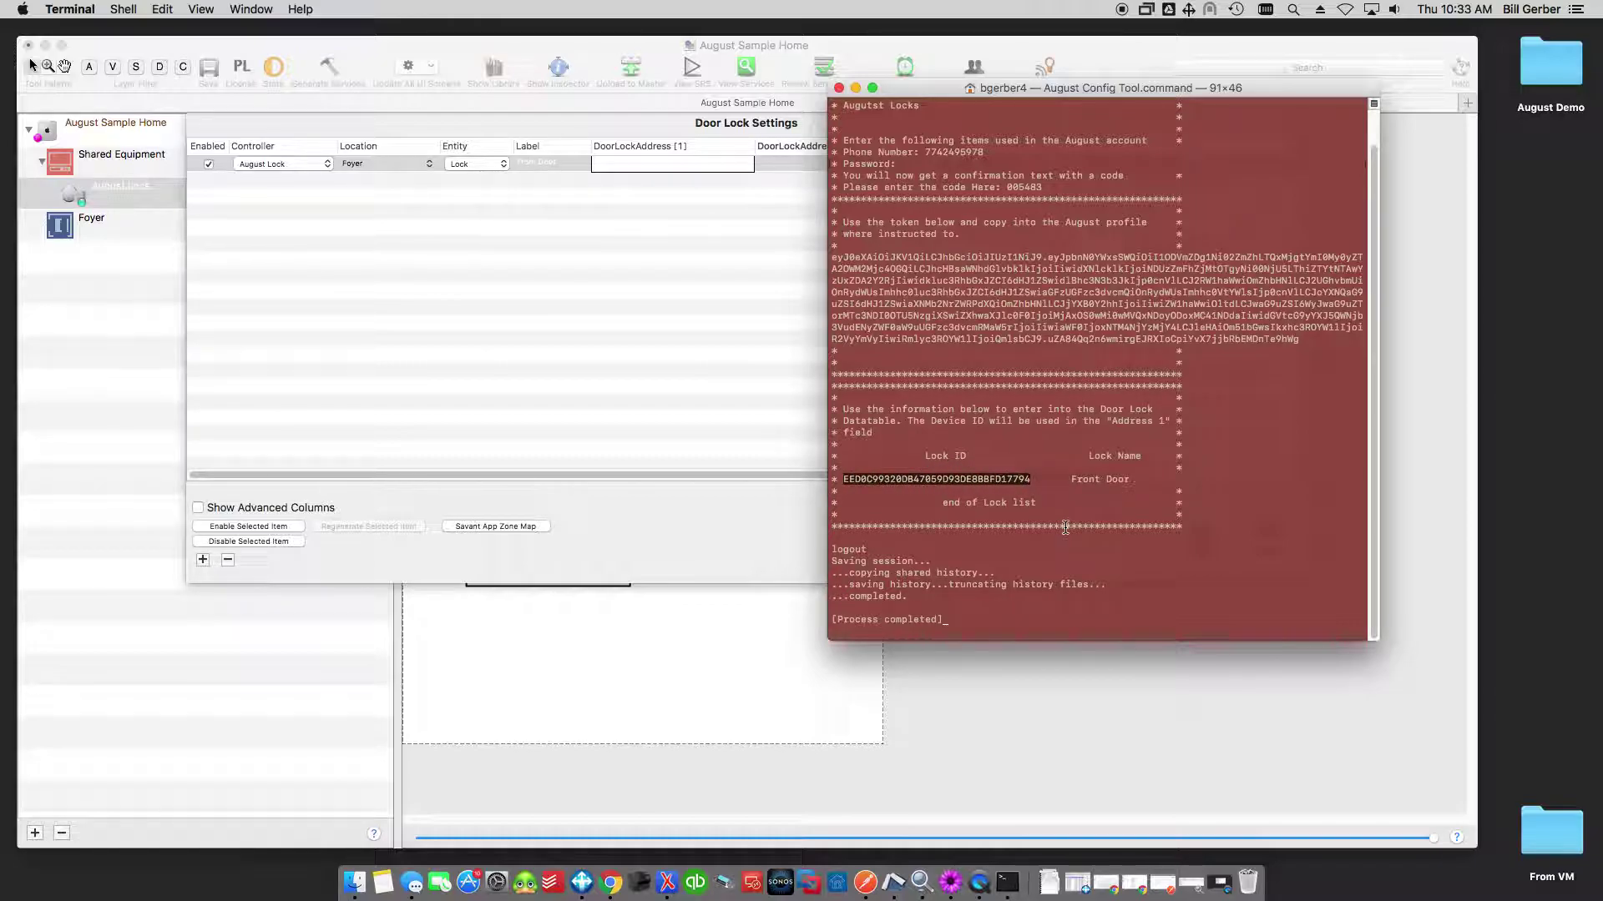
key(super+c)
Paste the lock ID into DoorLockAddress [1] and close Door Lock Settings with Done.
click(694, 169)
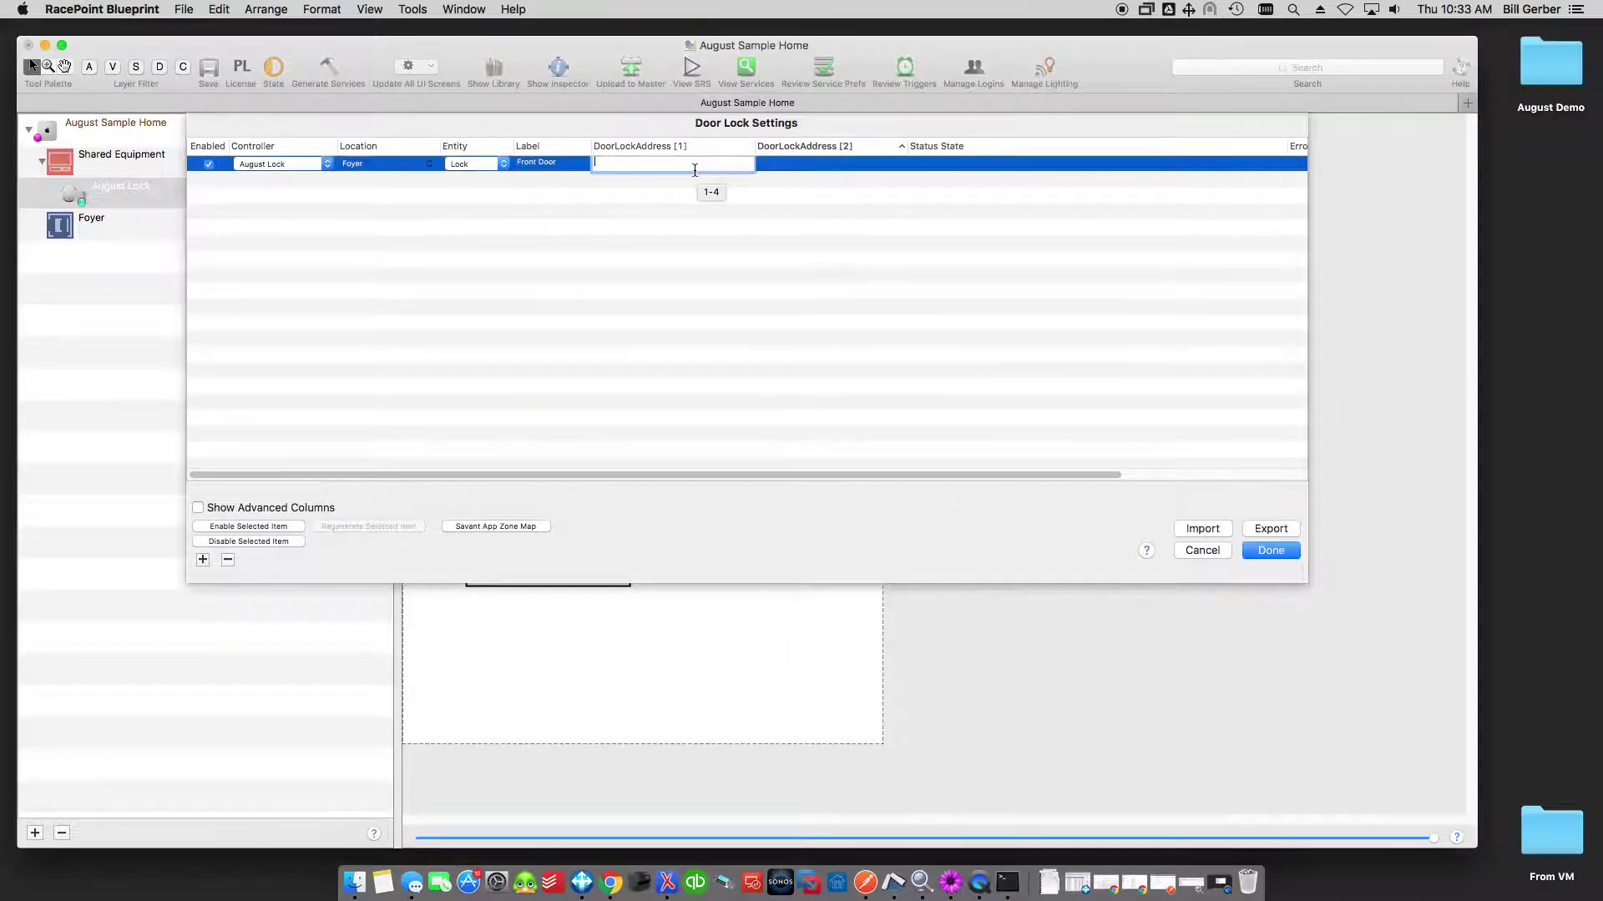
key(super+v)
click(691, 244)
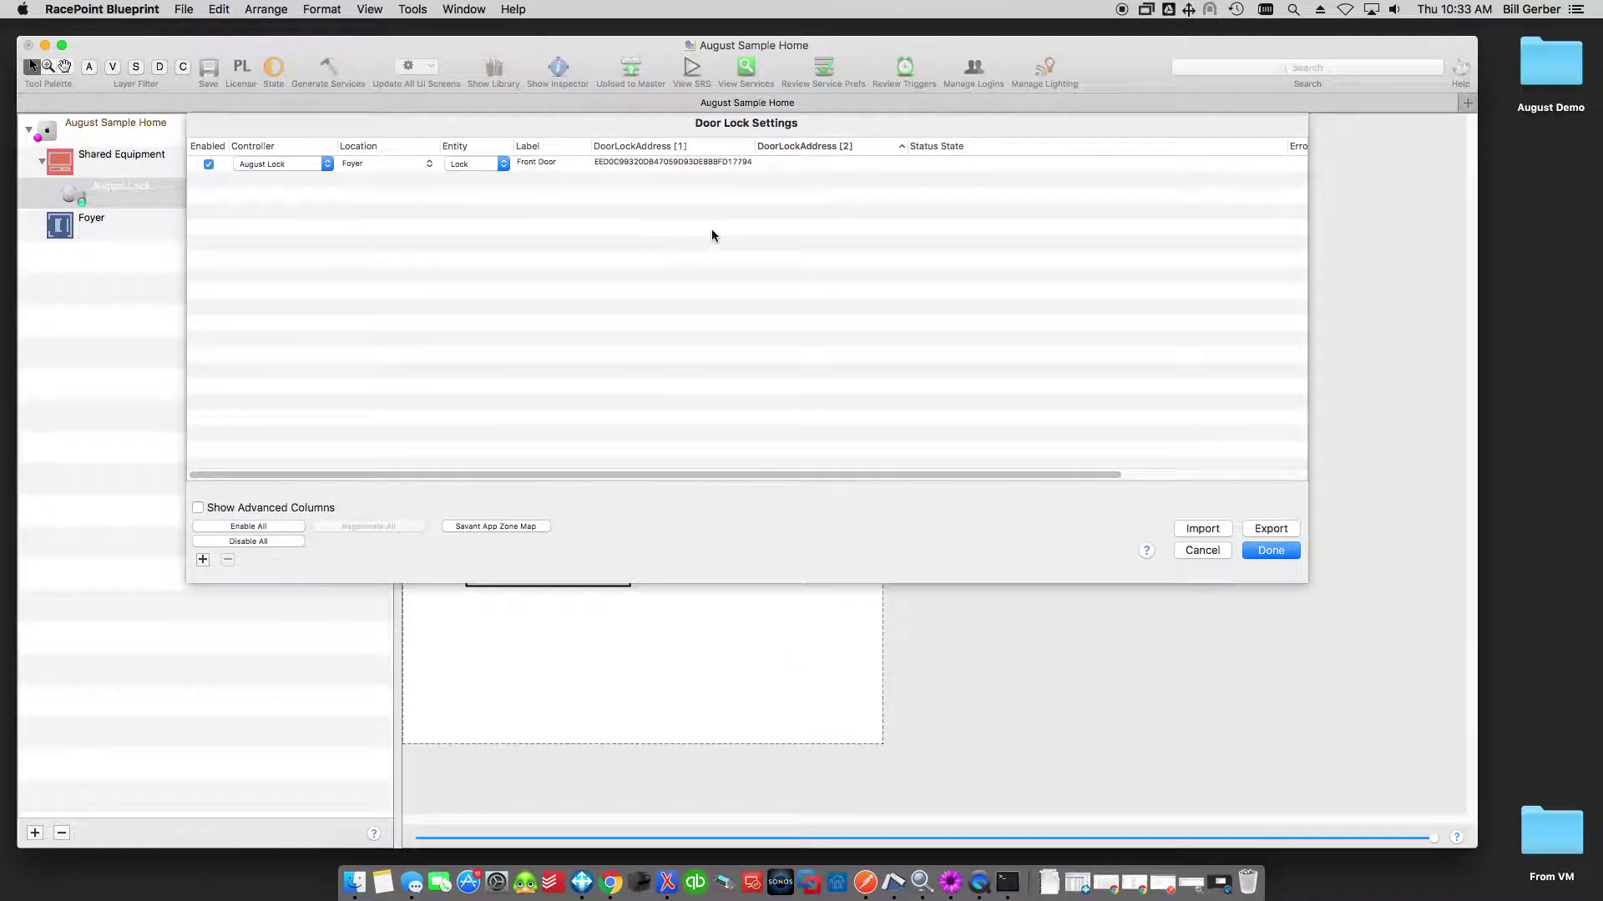
click(1268, 551)
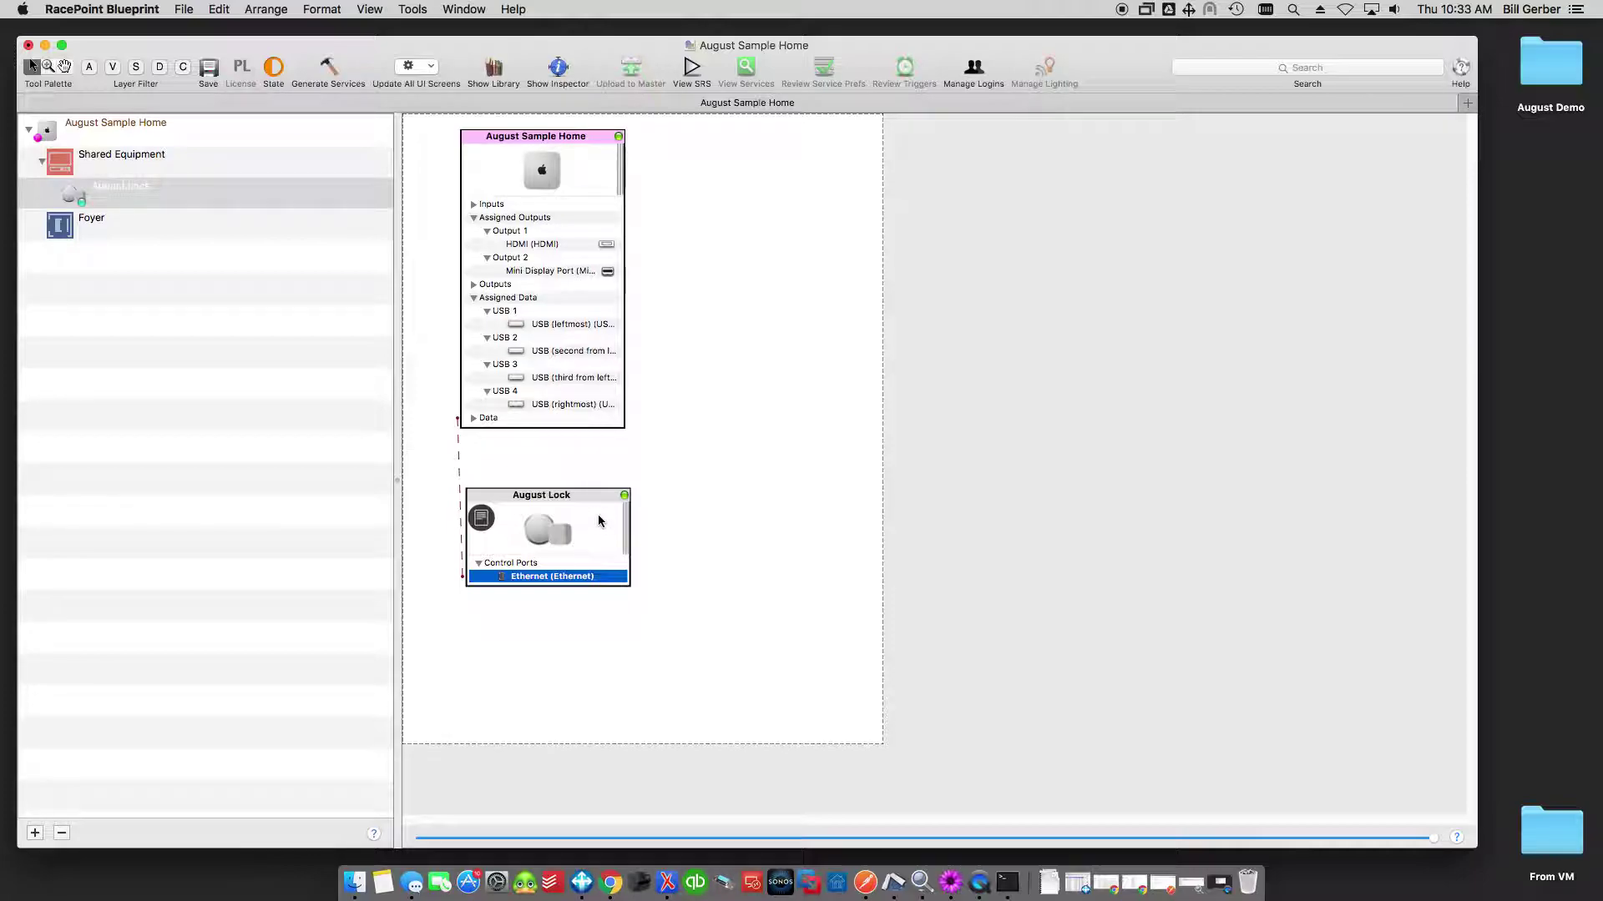
In the August Lock inspector's State Variables, paste the Front Door lock ID as Lock_1's initial value.
double_click(583, 510)
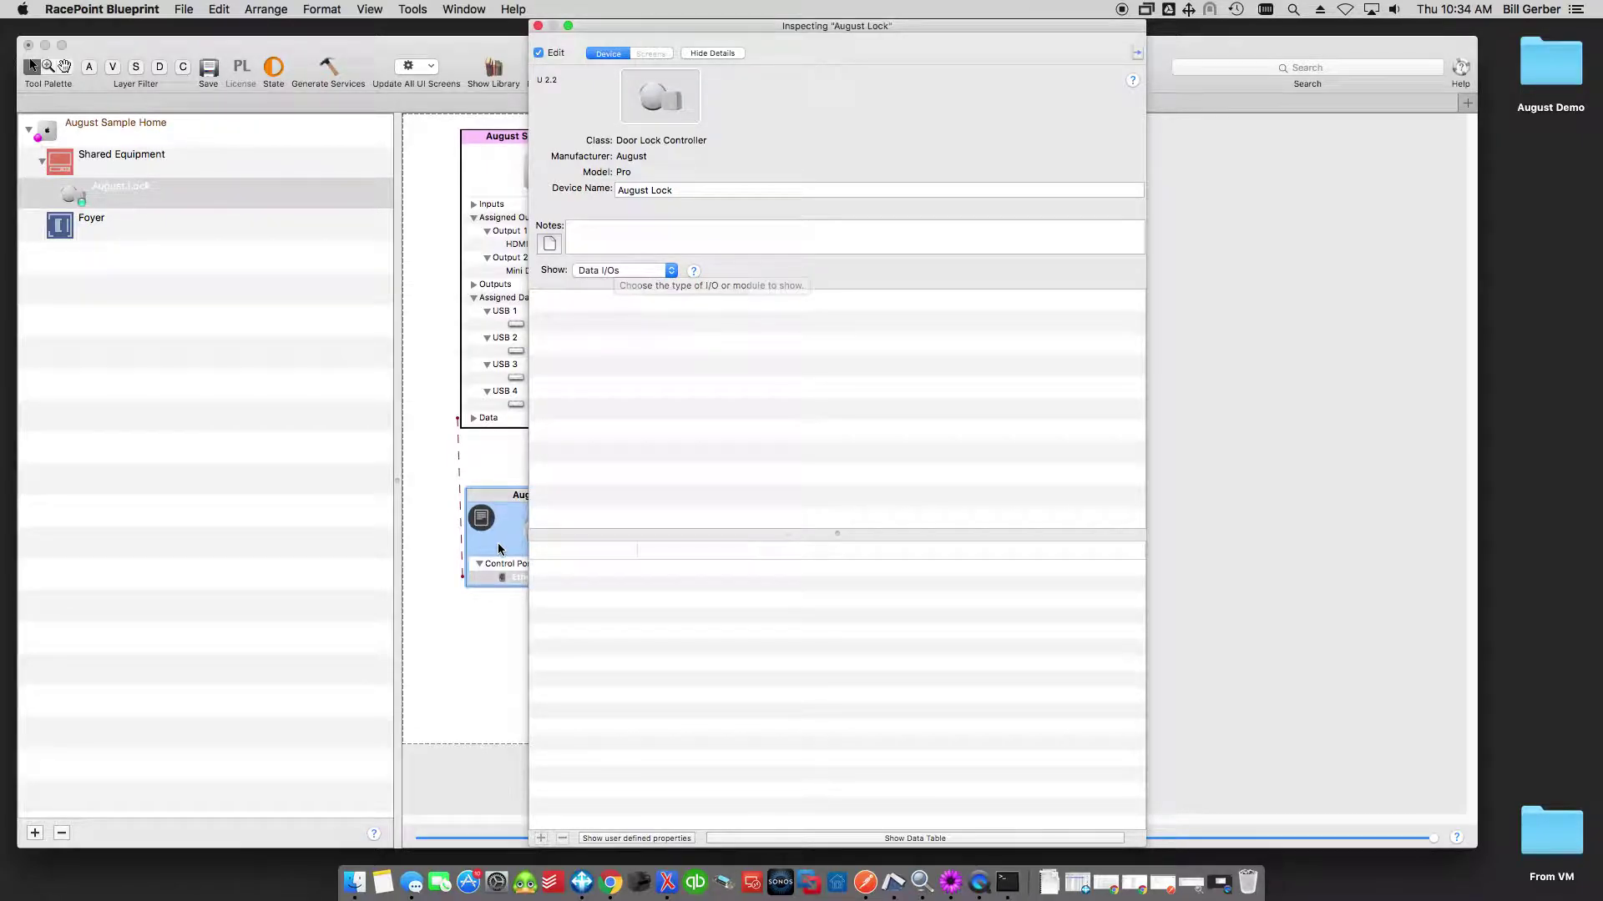
click(538, 27)
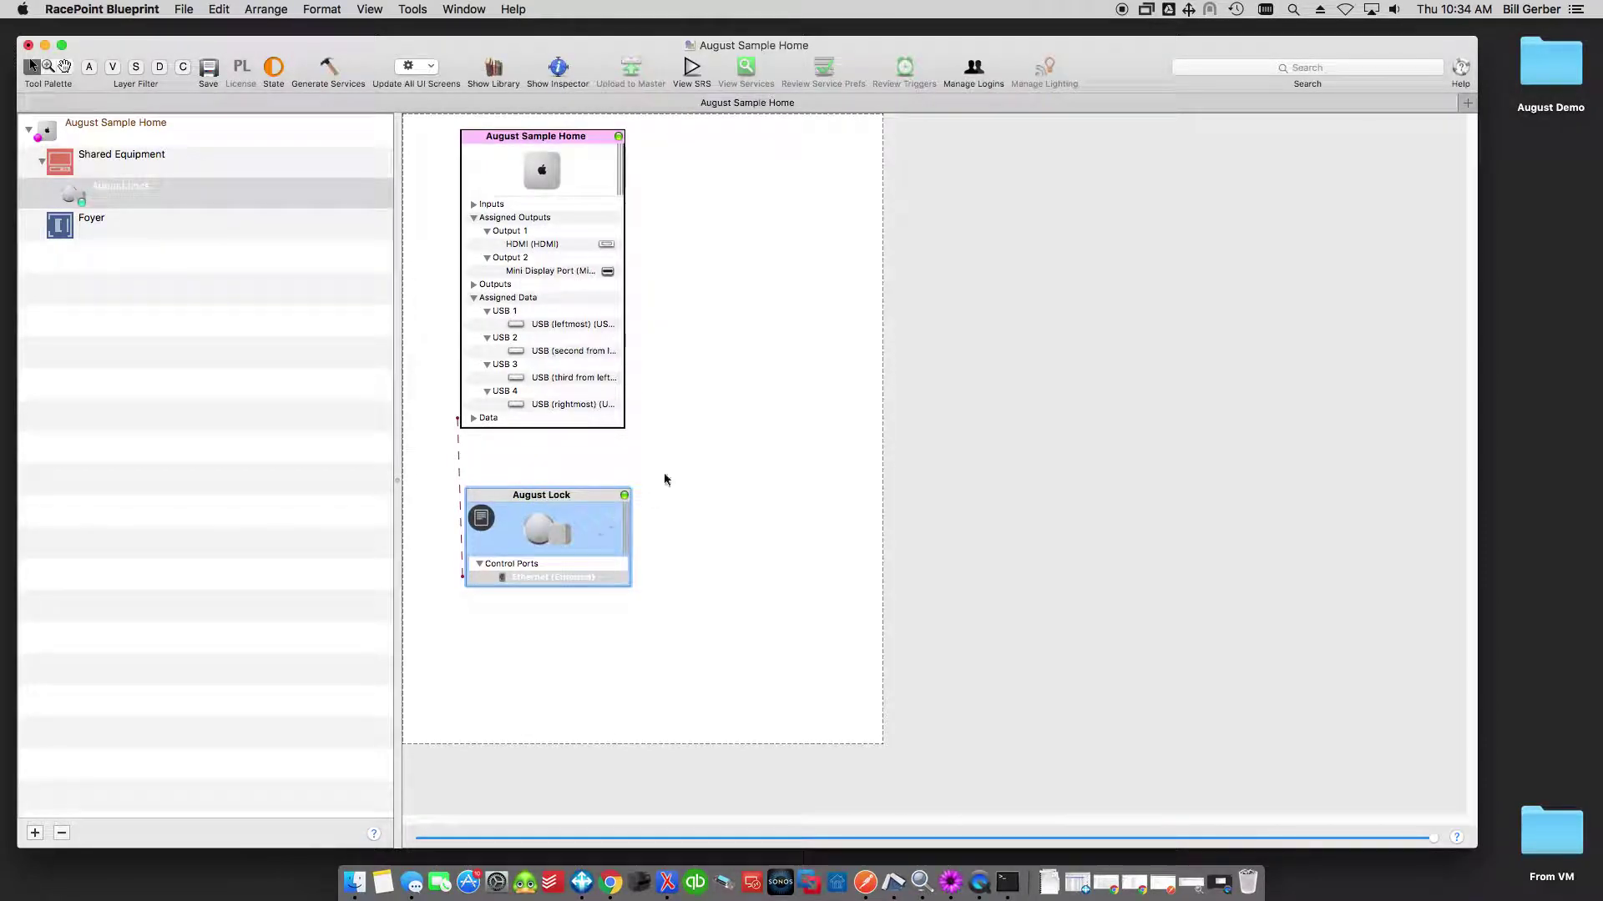
click(558, 73)
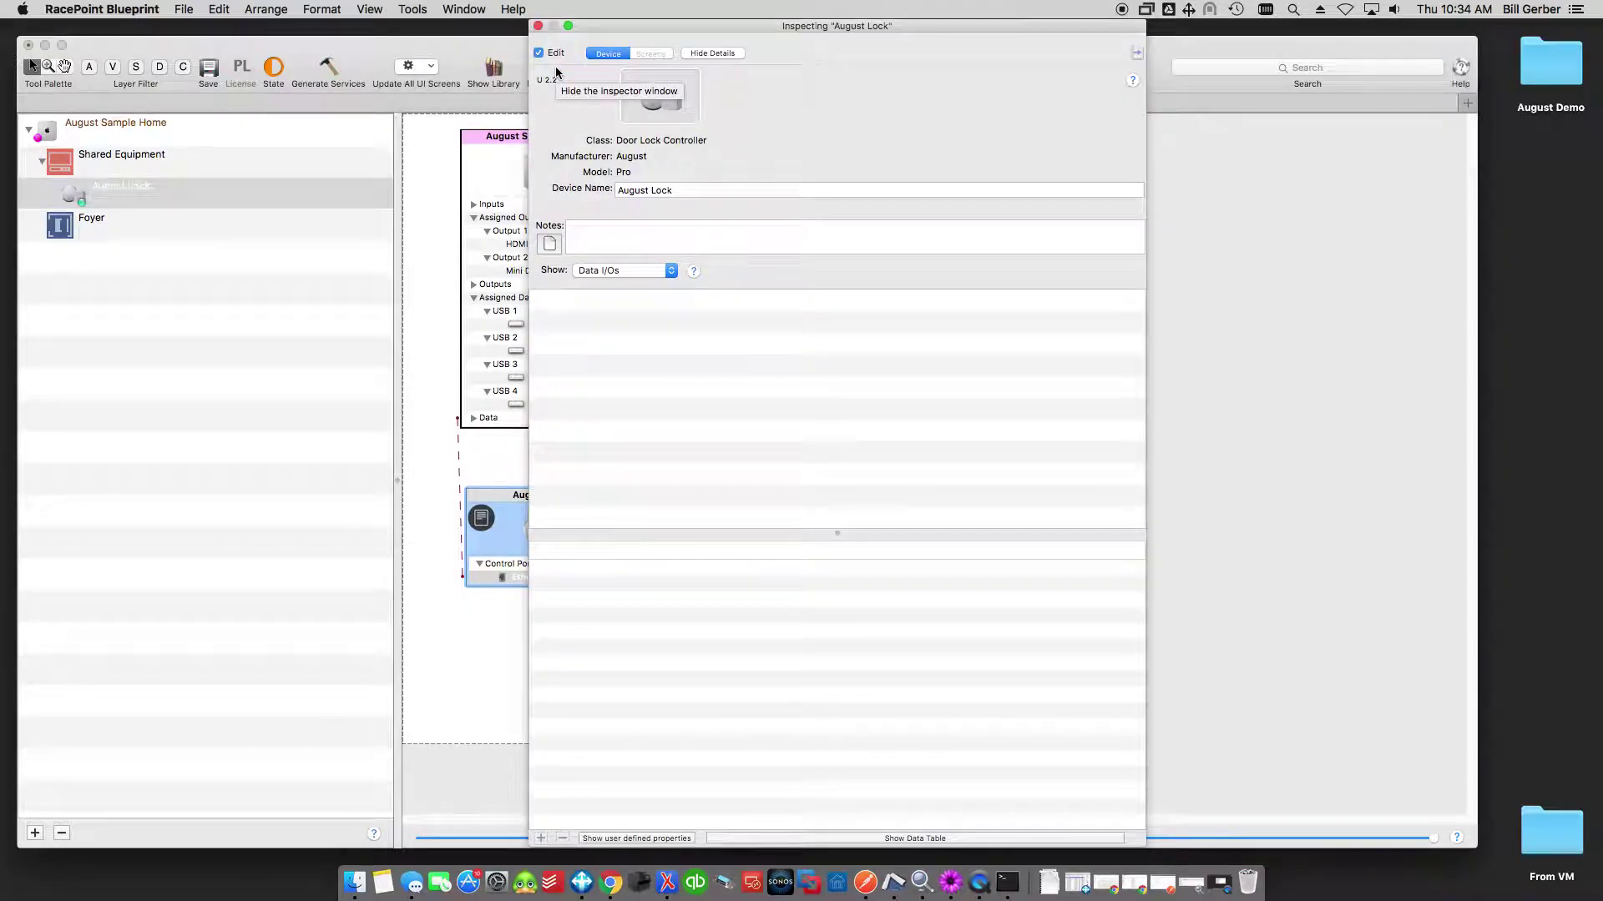
click(639, 269)
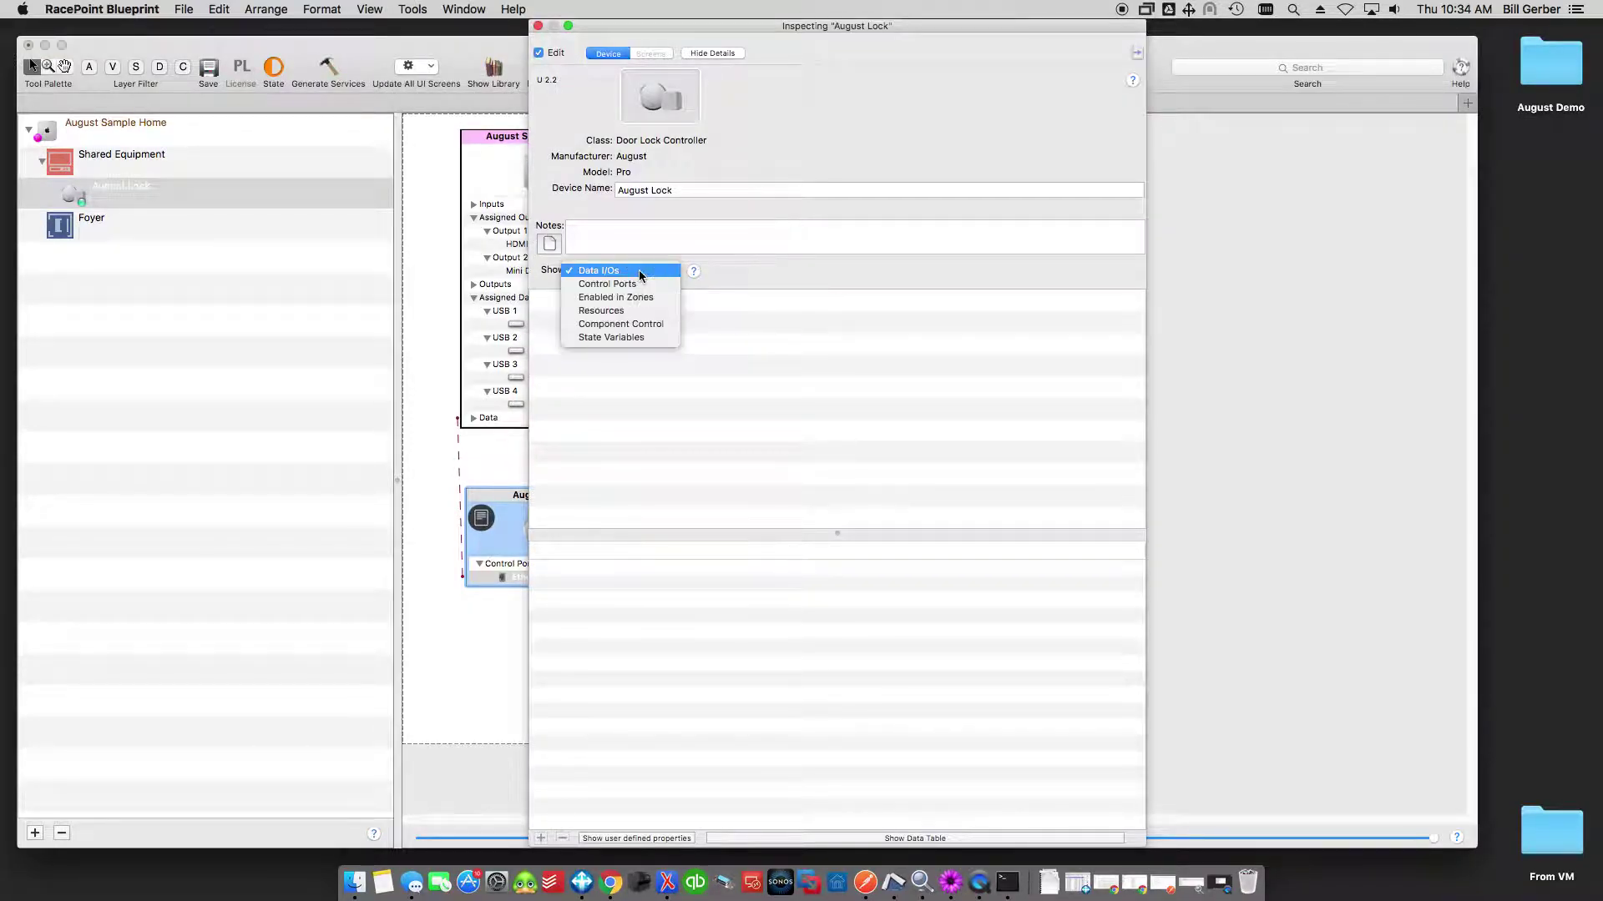
click(636, 337)
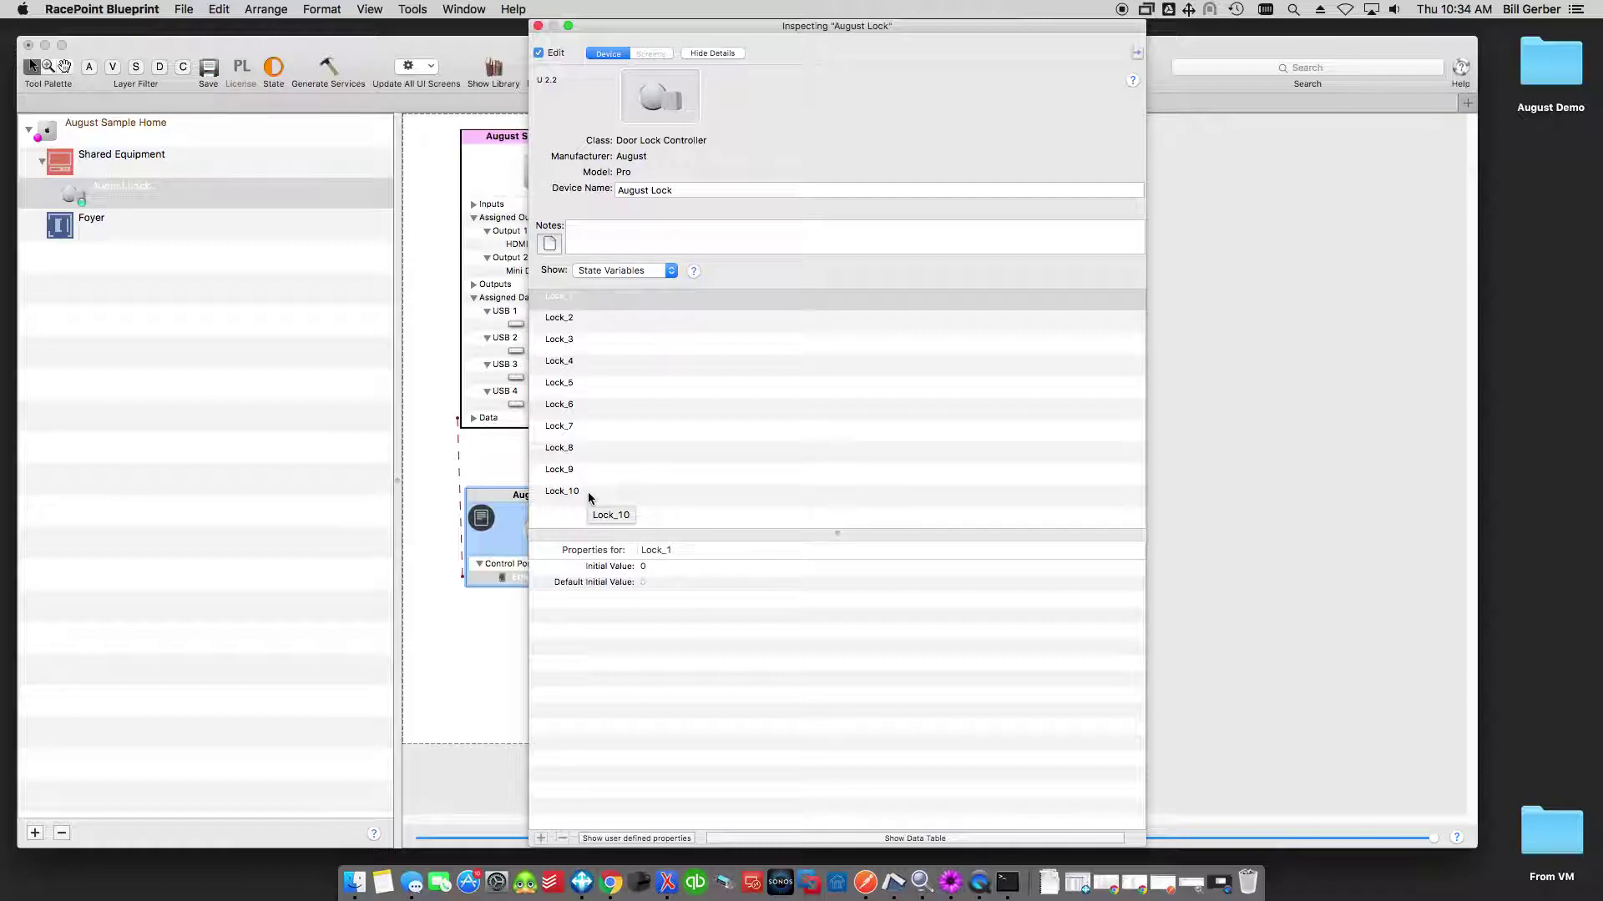
click(583, 297)
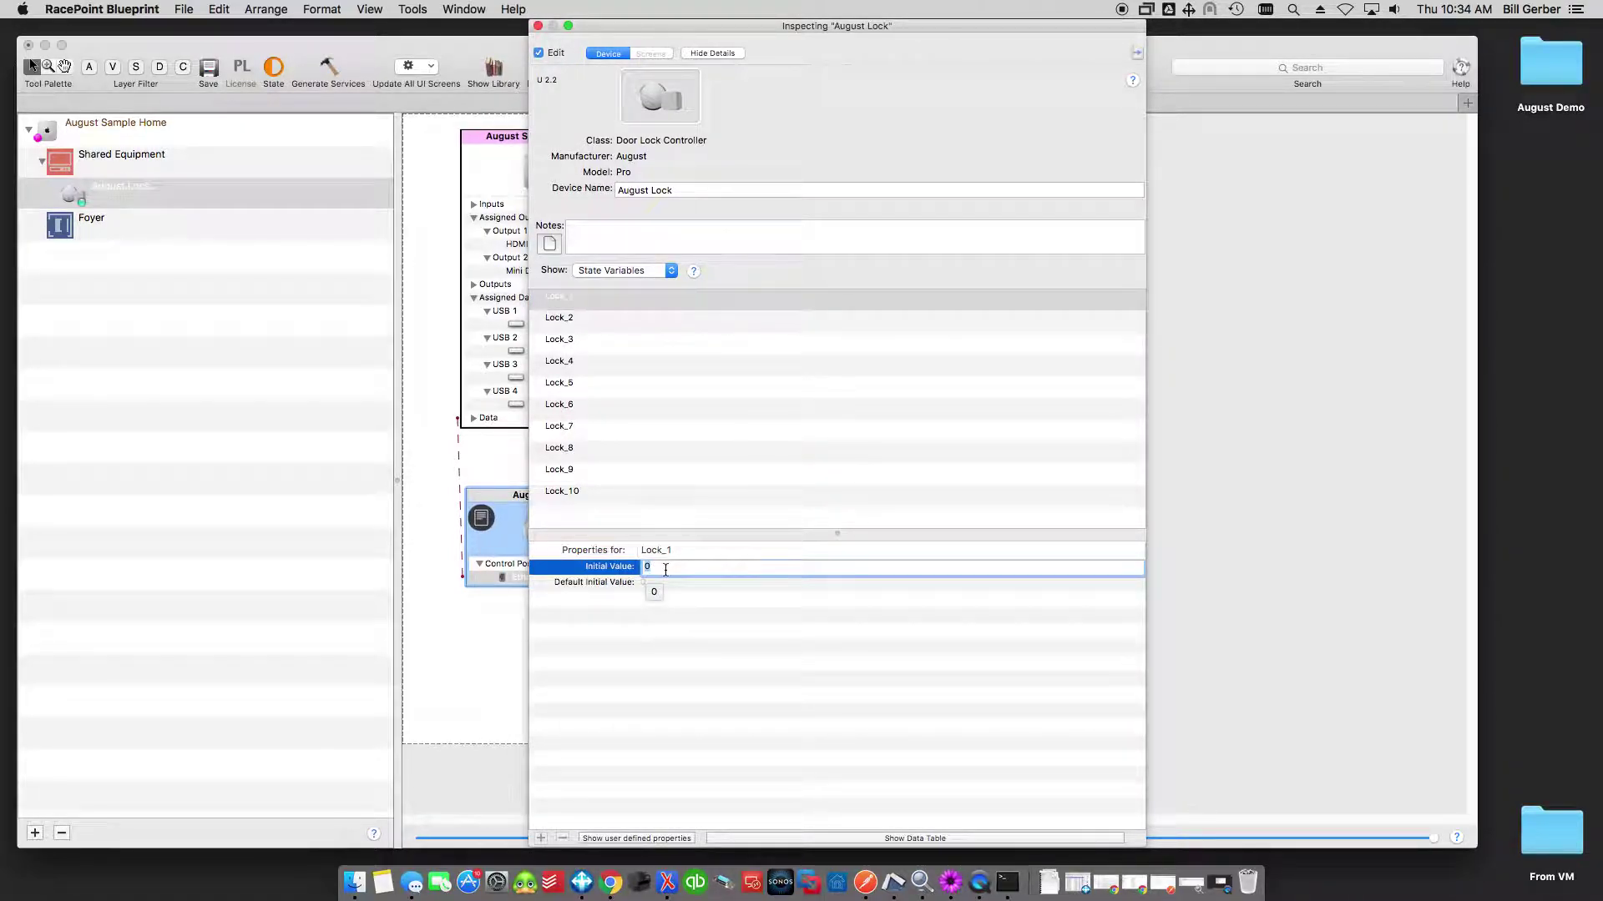
key(super+v)
key(Return)
click(798, 573)
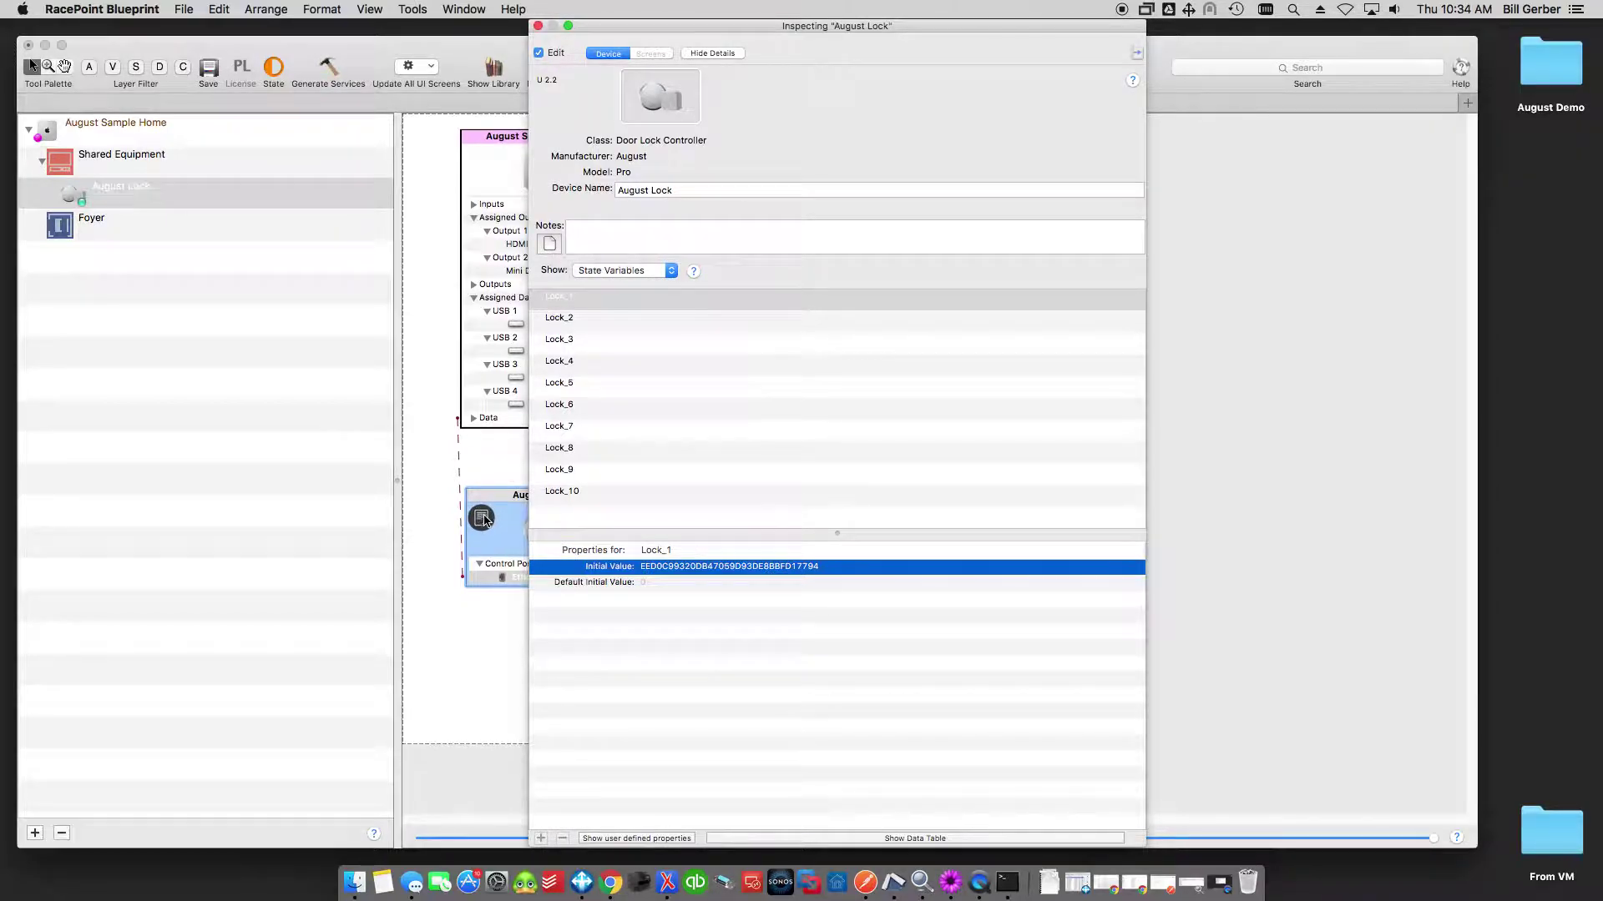
Reopen the August Pro profile notes without the Inspector and highlight the two lock ID instructions.
click(552, 244)
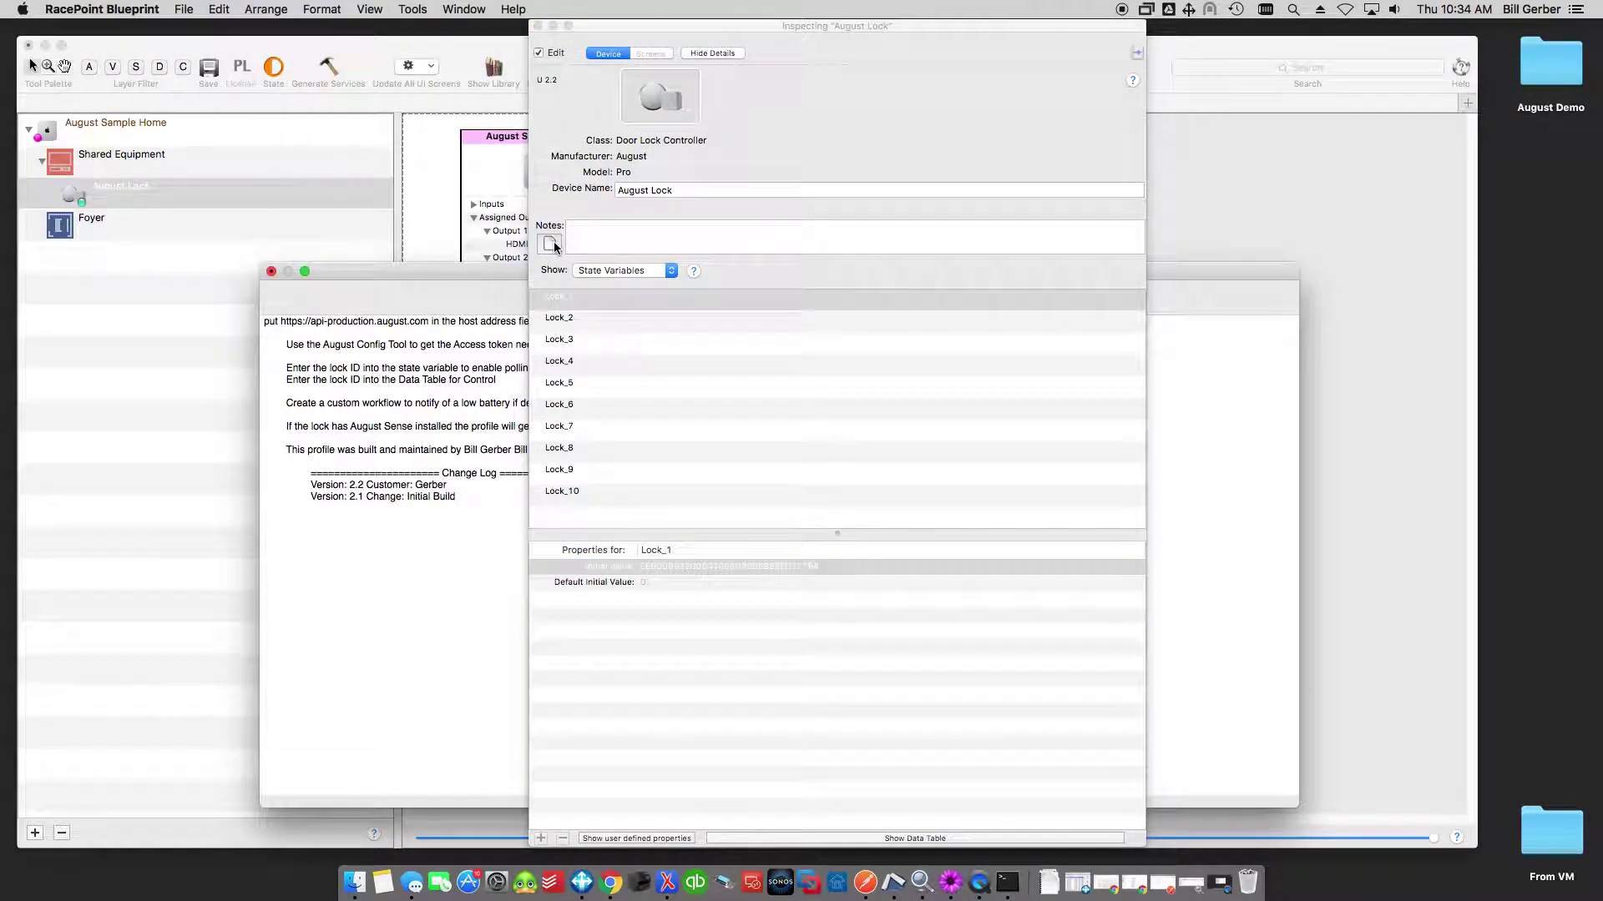
click(538, 26)
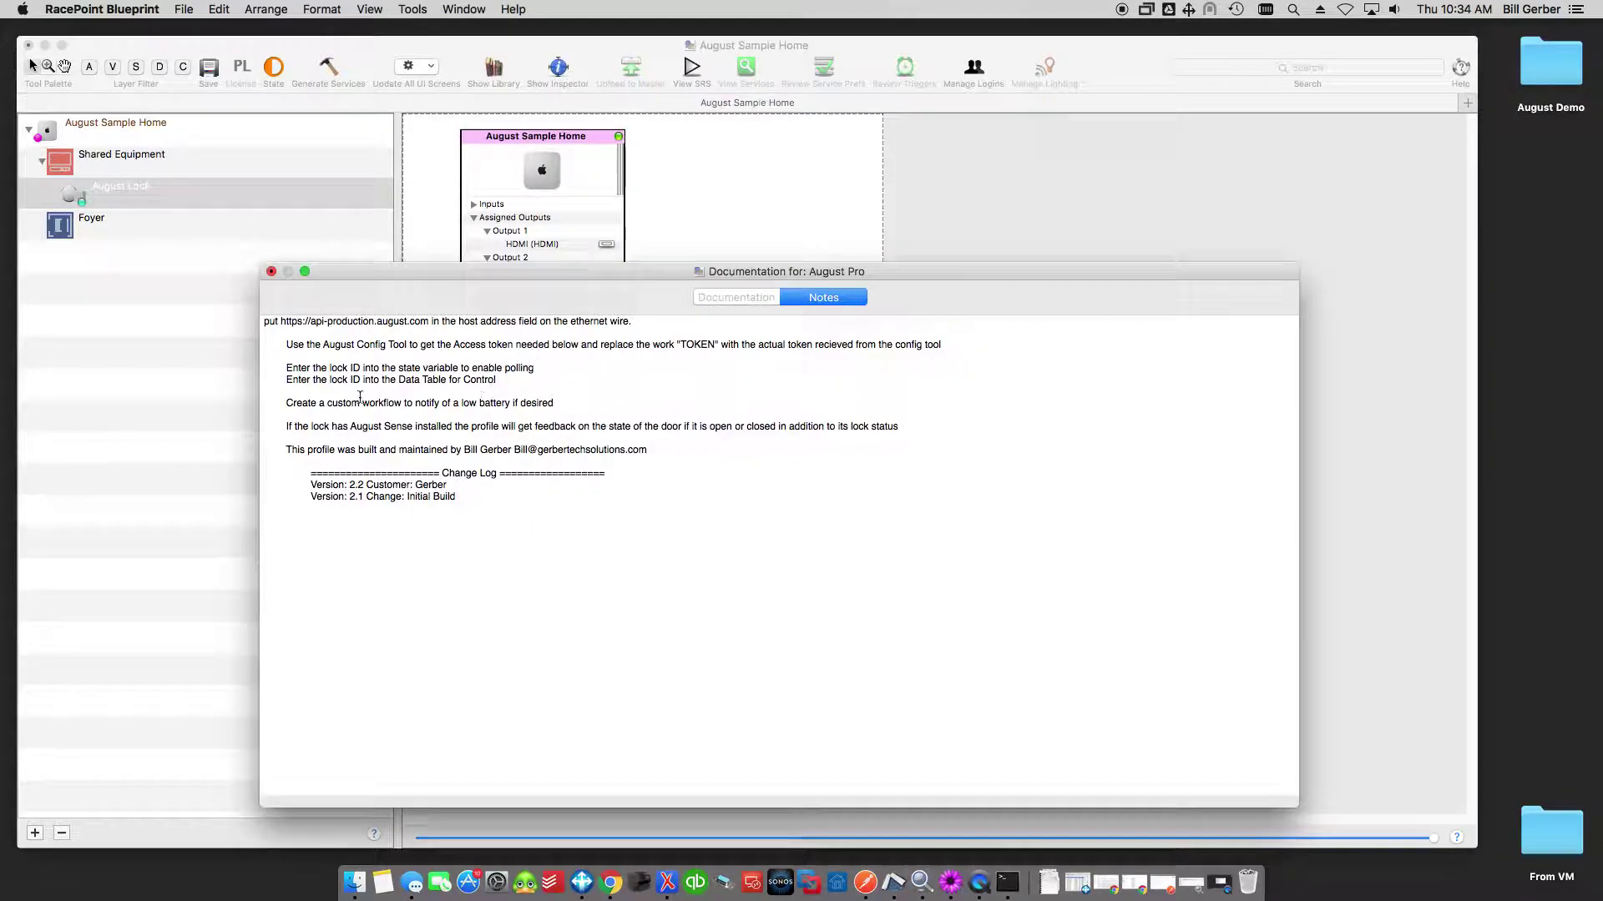
drag(286, 369, 519, 380)
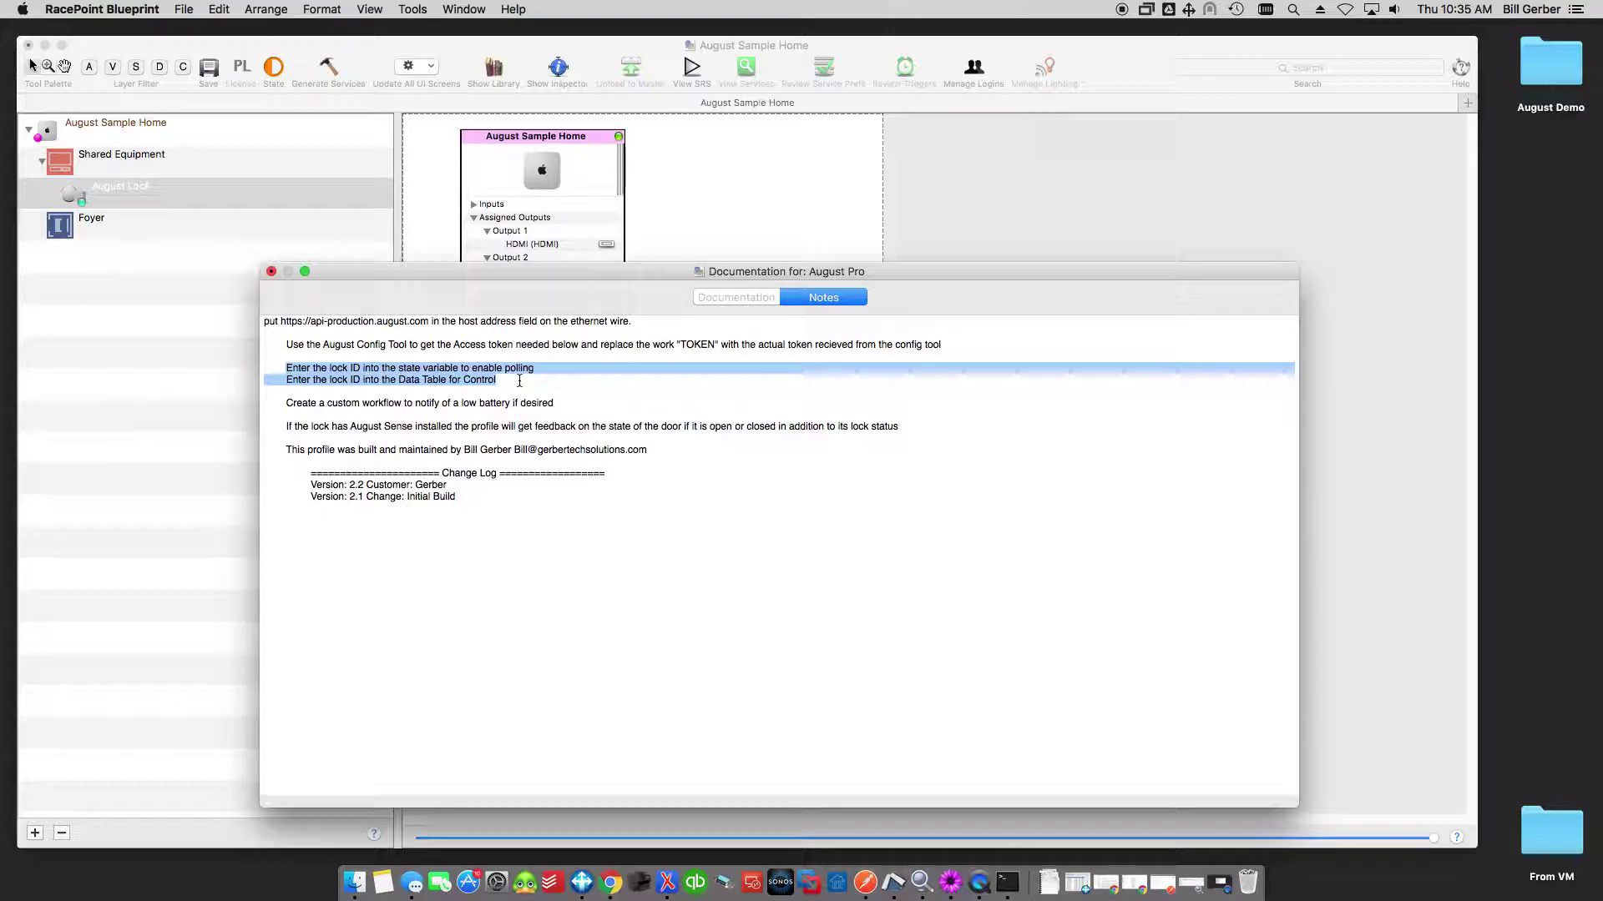
click(283, 404)
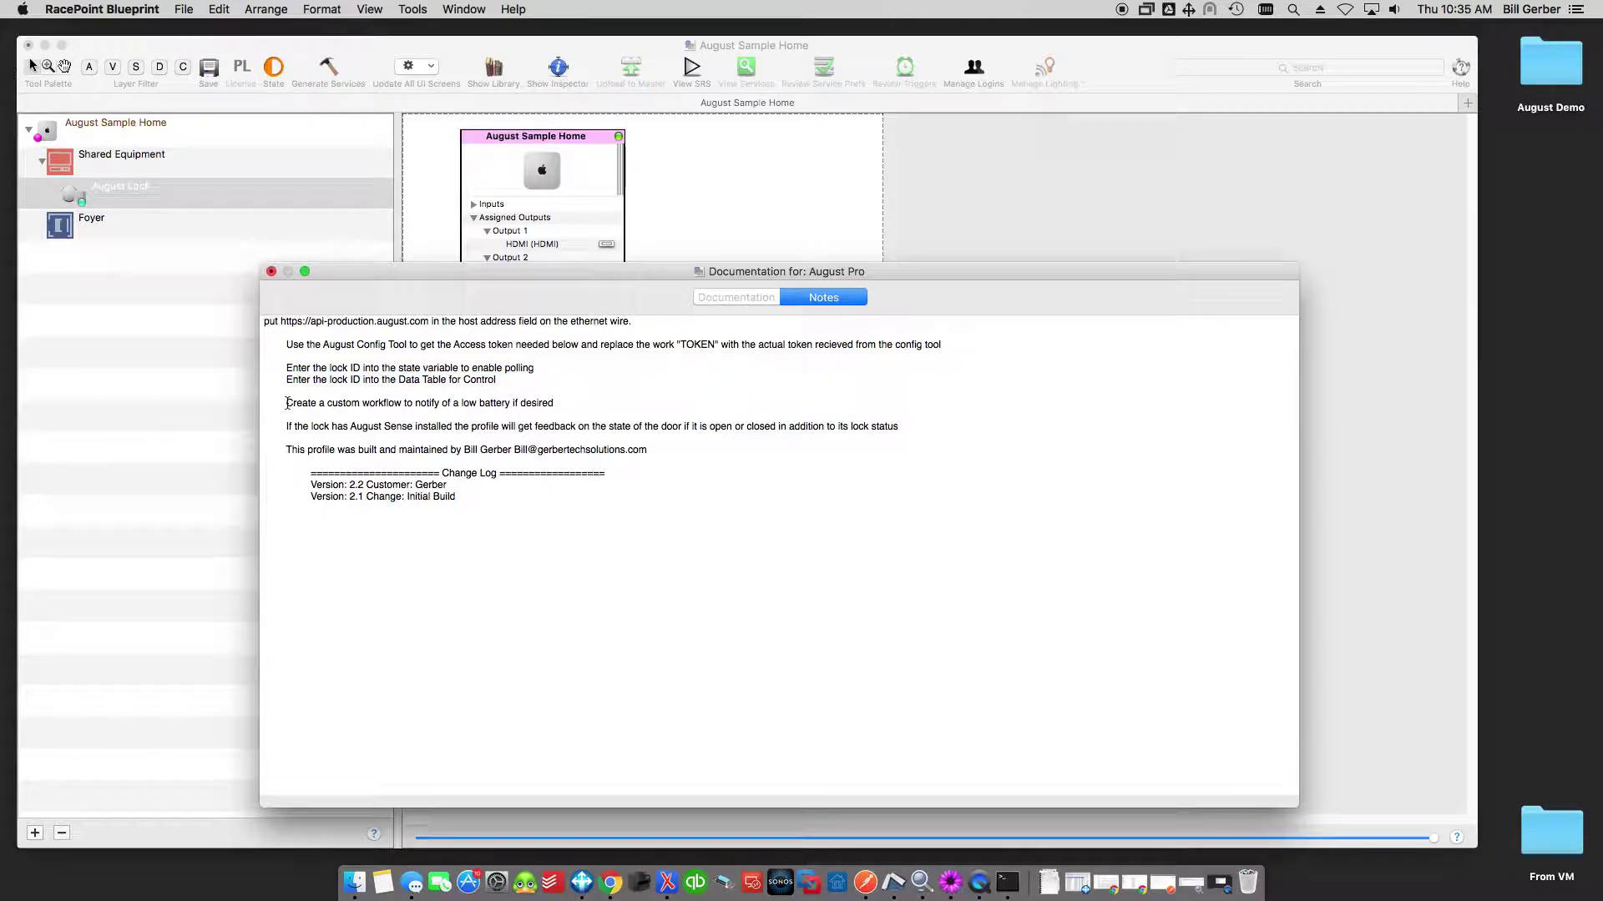
Highlight the low battery workflow and August Sense door-state notes, then close the documentation.
drag(287, 403, 566, 403)
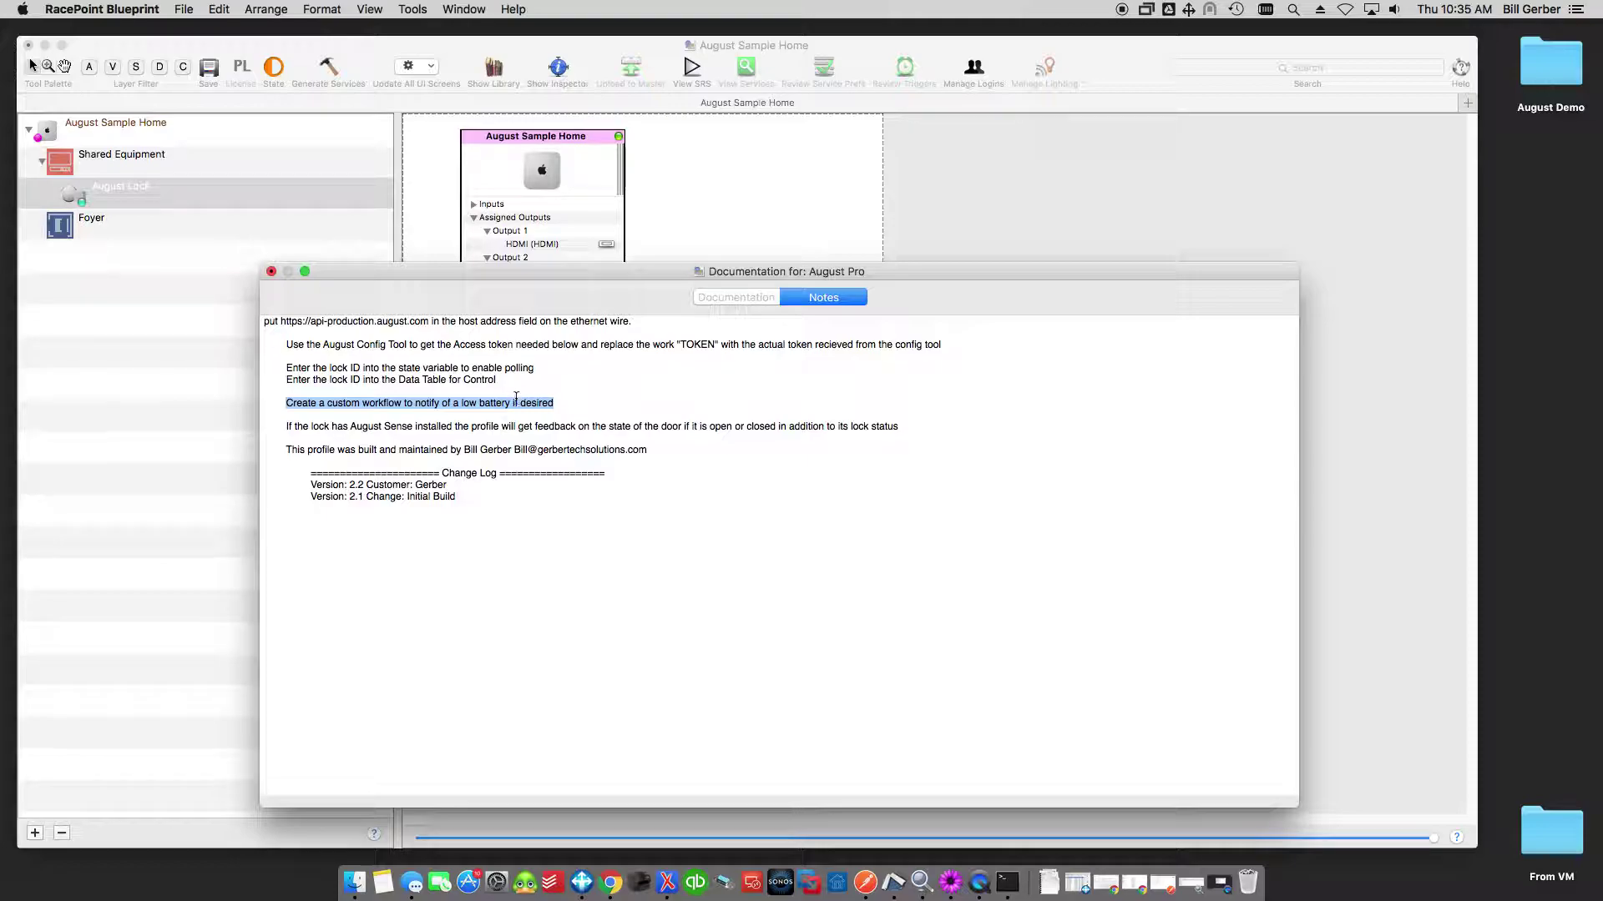
drag(286, 426, 430, 424)
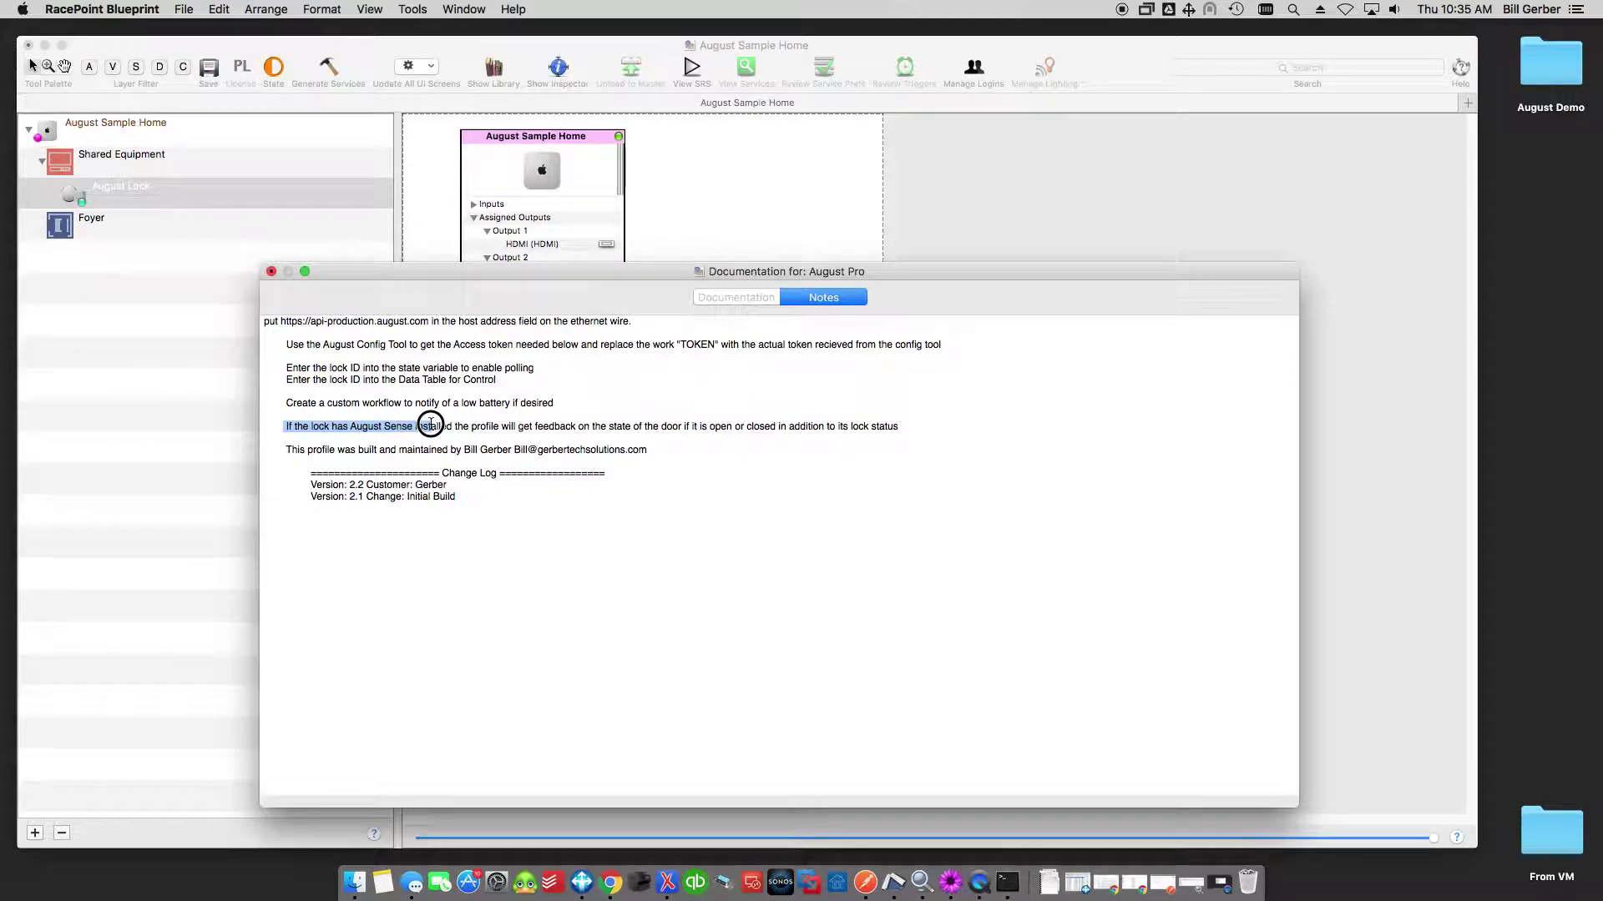
drag(431, 424, 899, 427)
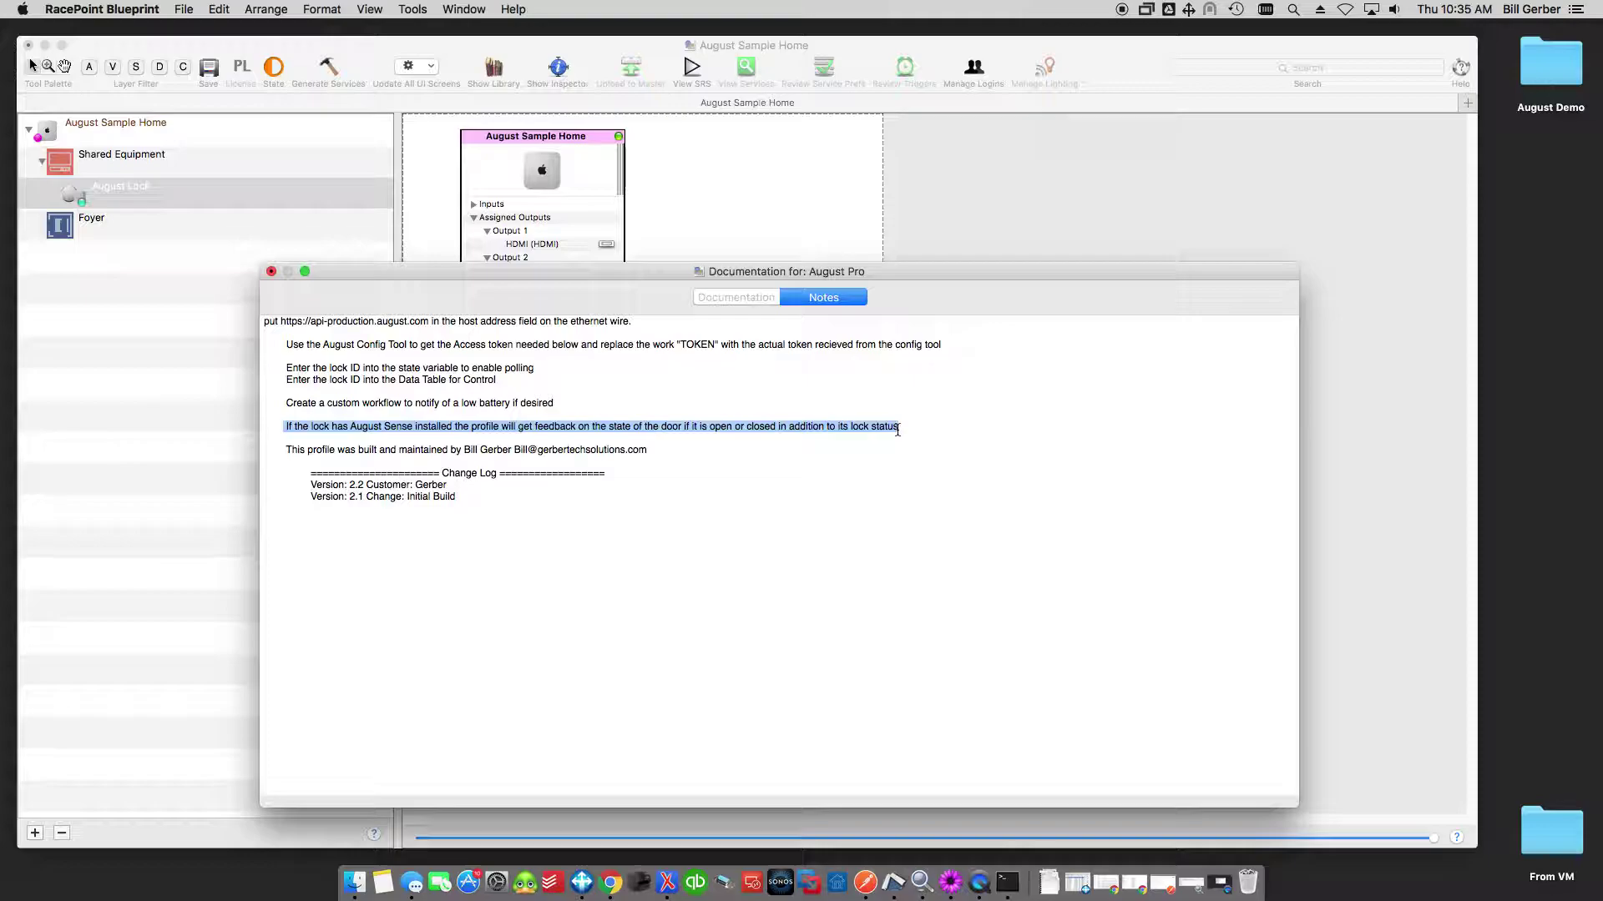
click(692, 478)
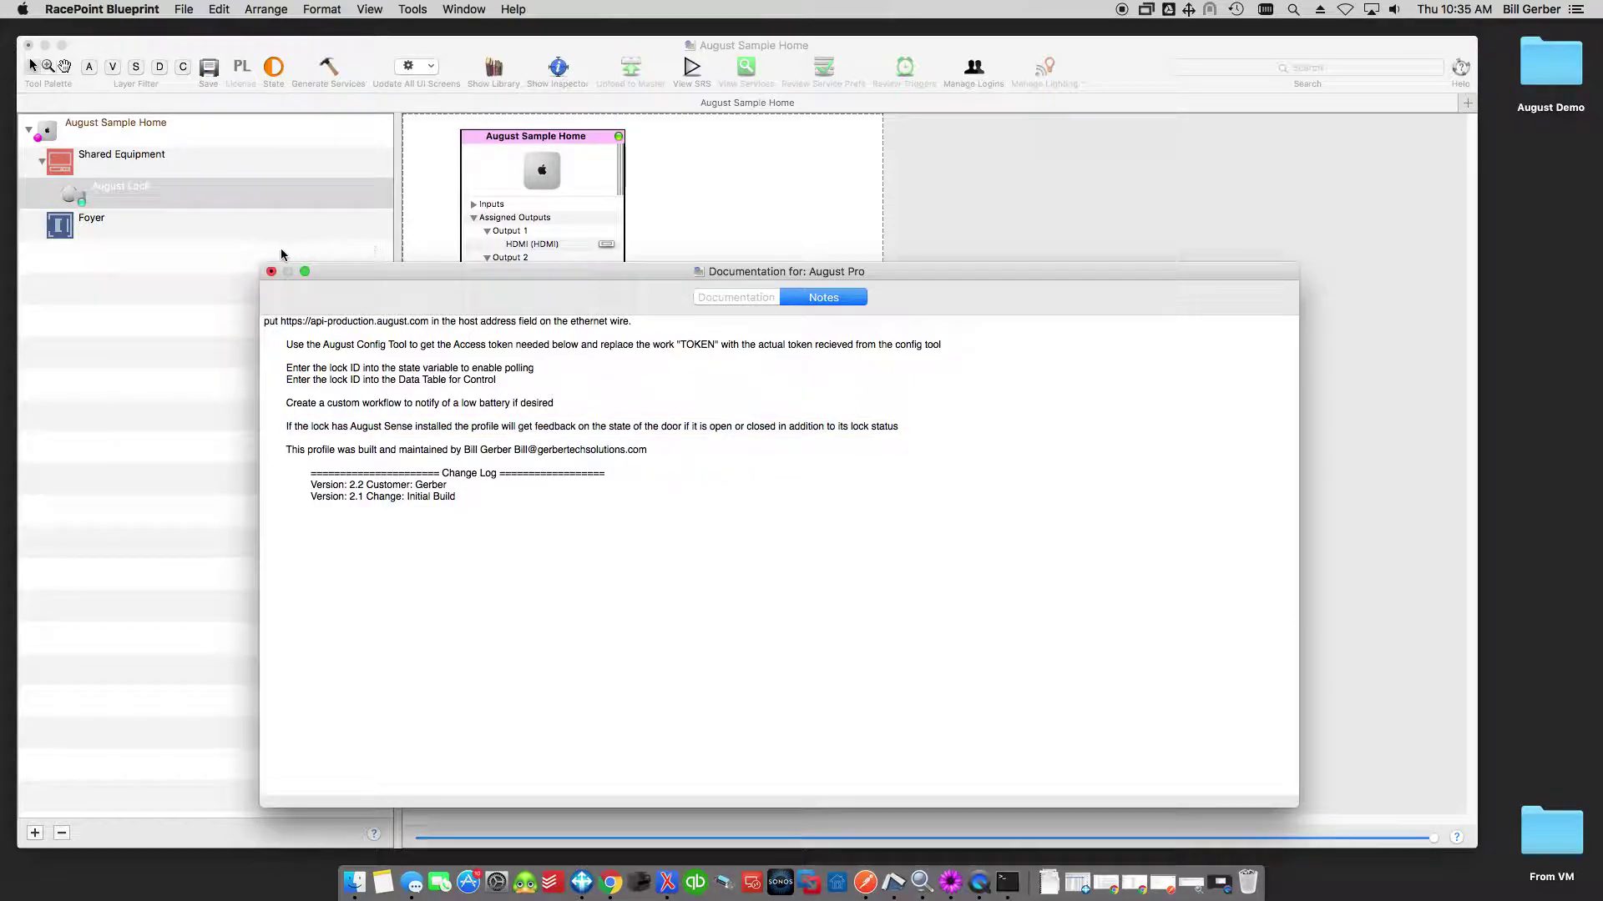
click(270, 273)
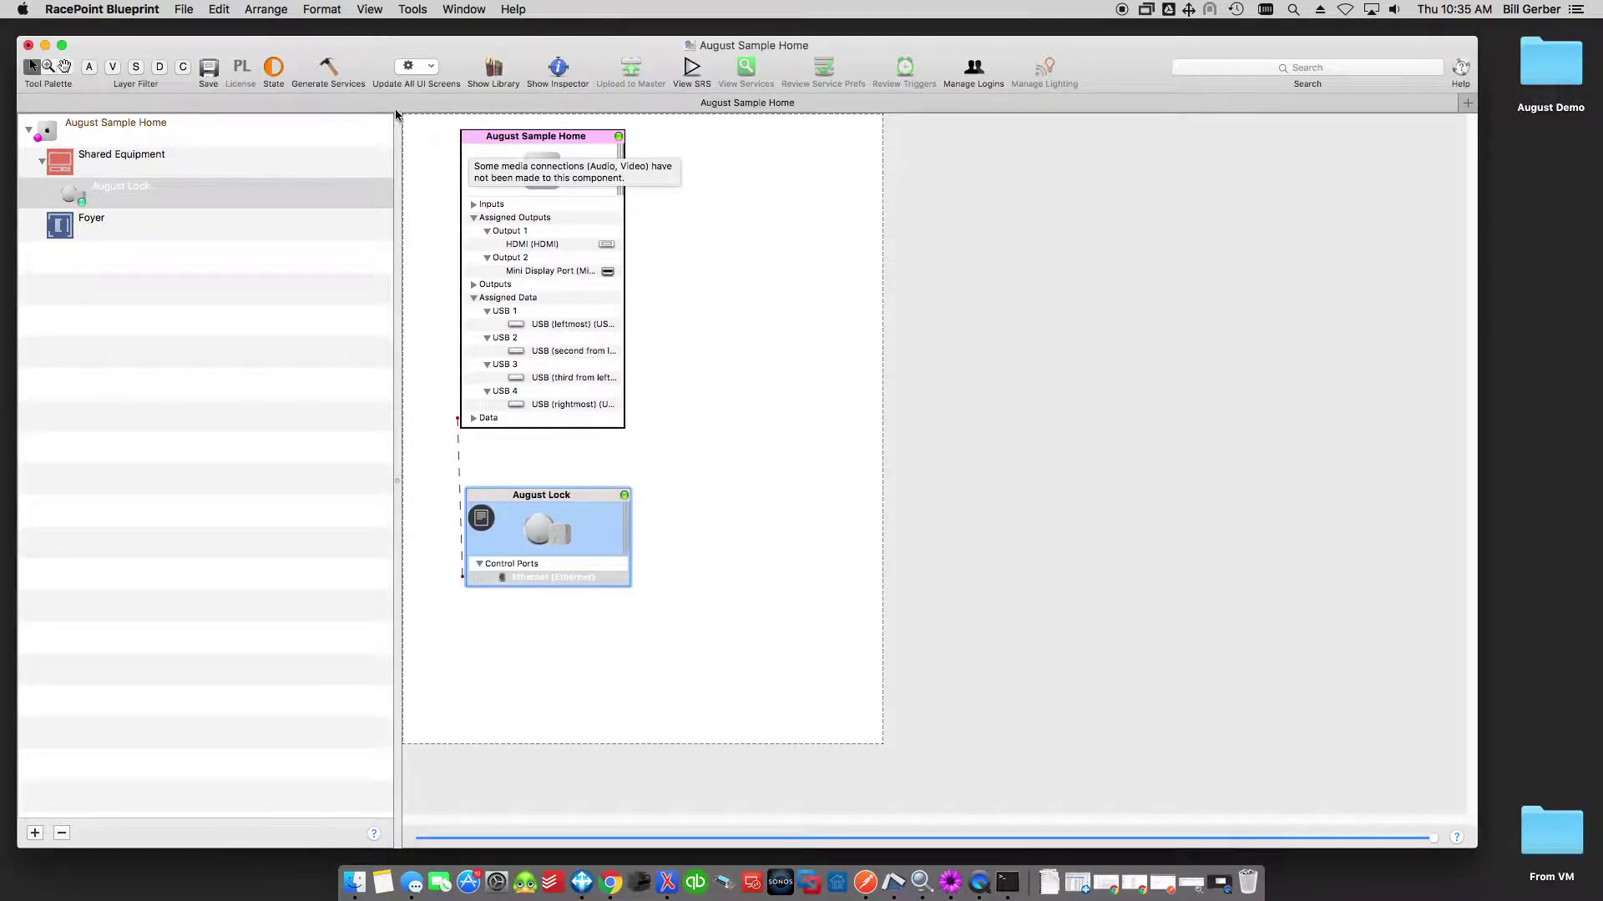
Generate the services, including Door Lock Service, then save the configuration and begin uploading it.
click(328, 69)
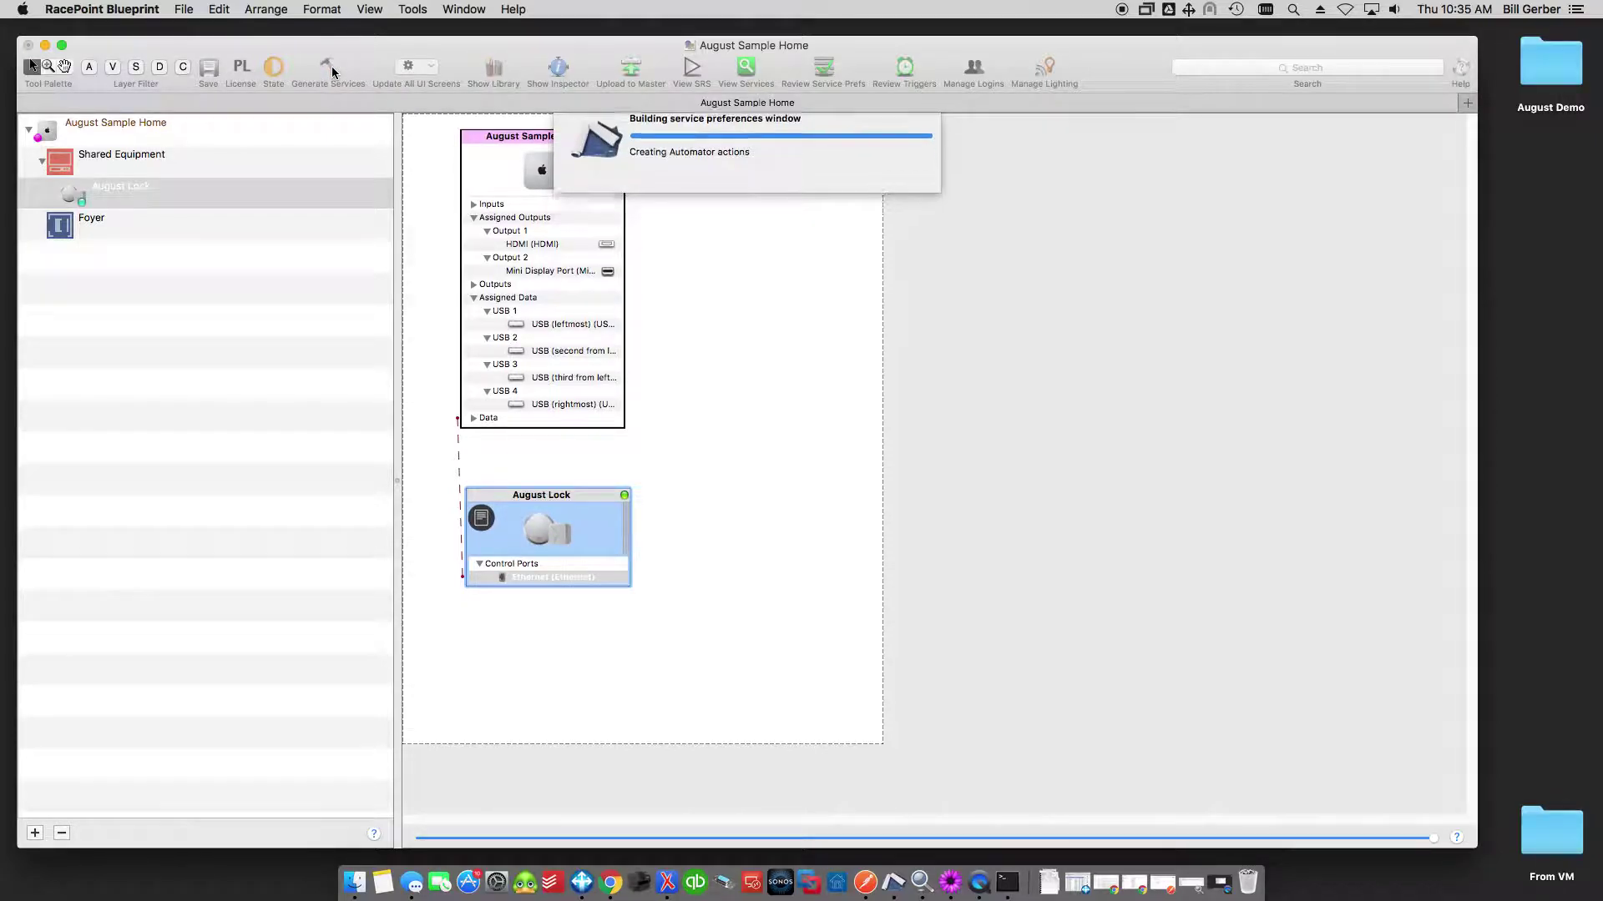
click(1097, 511)
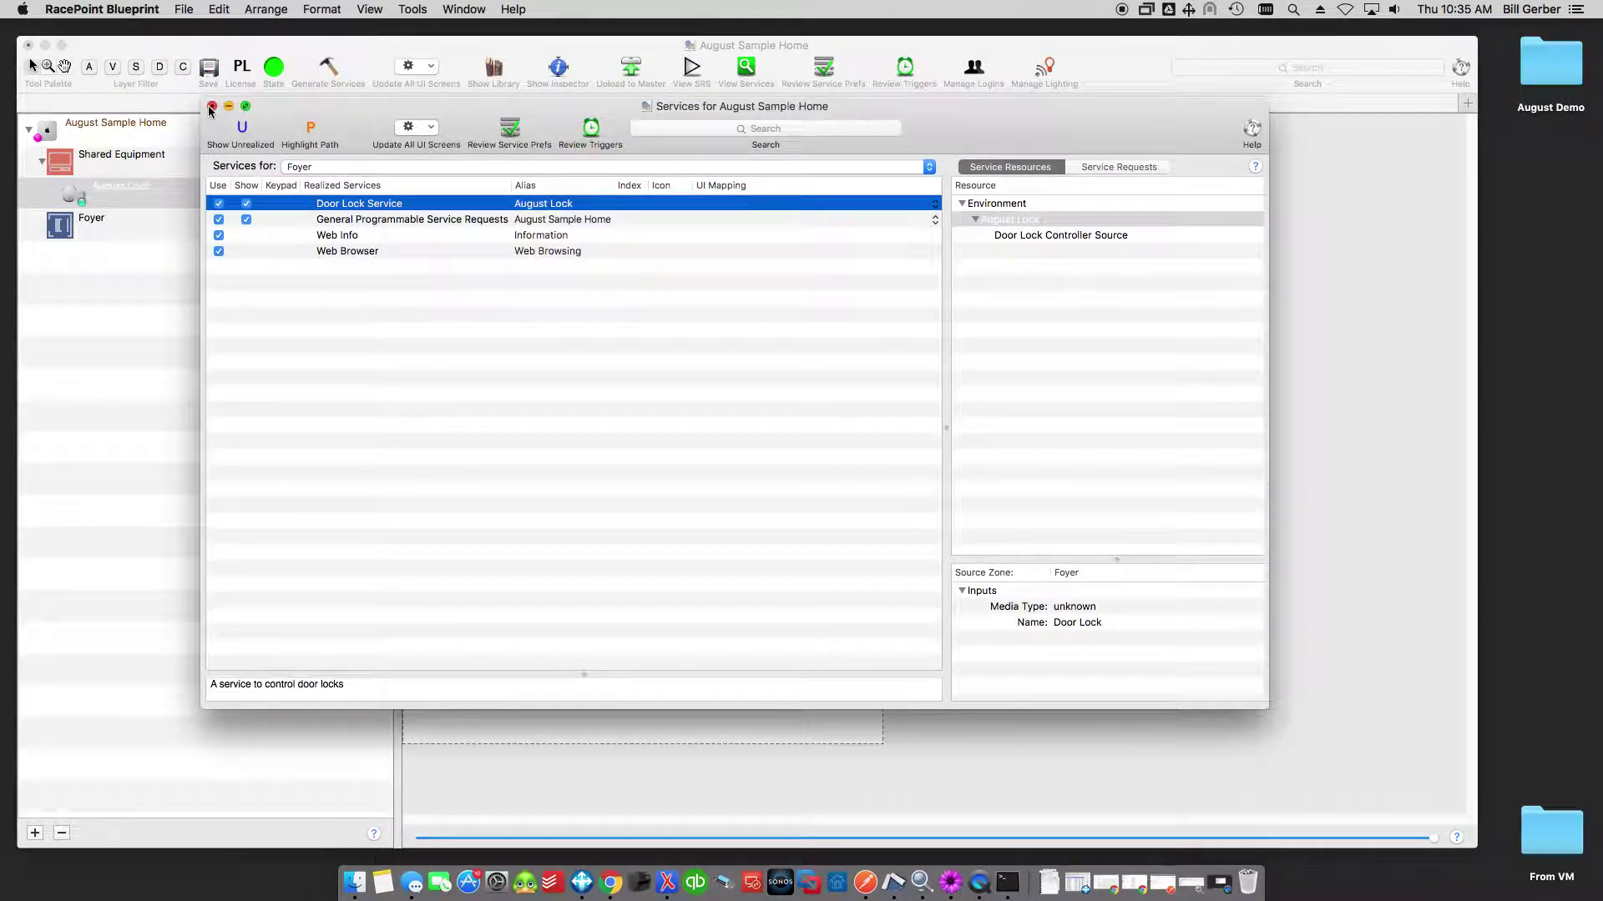
click(229, 104)
click(638, 71)
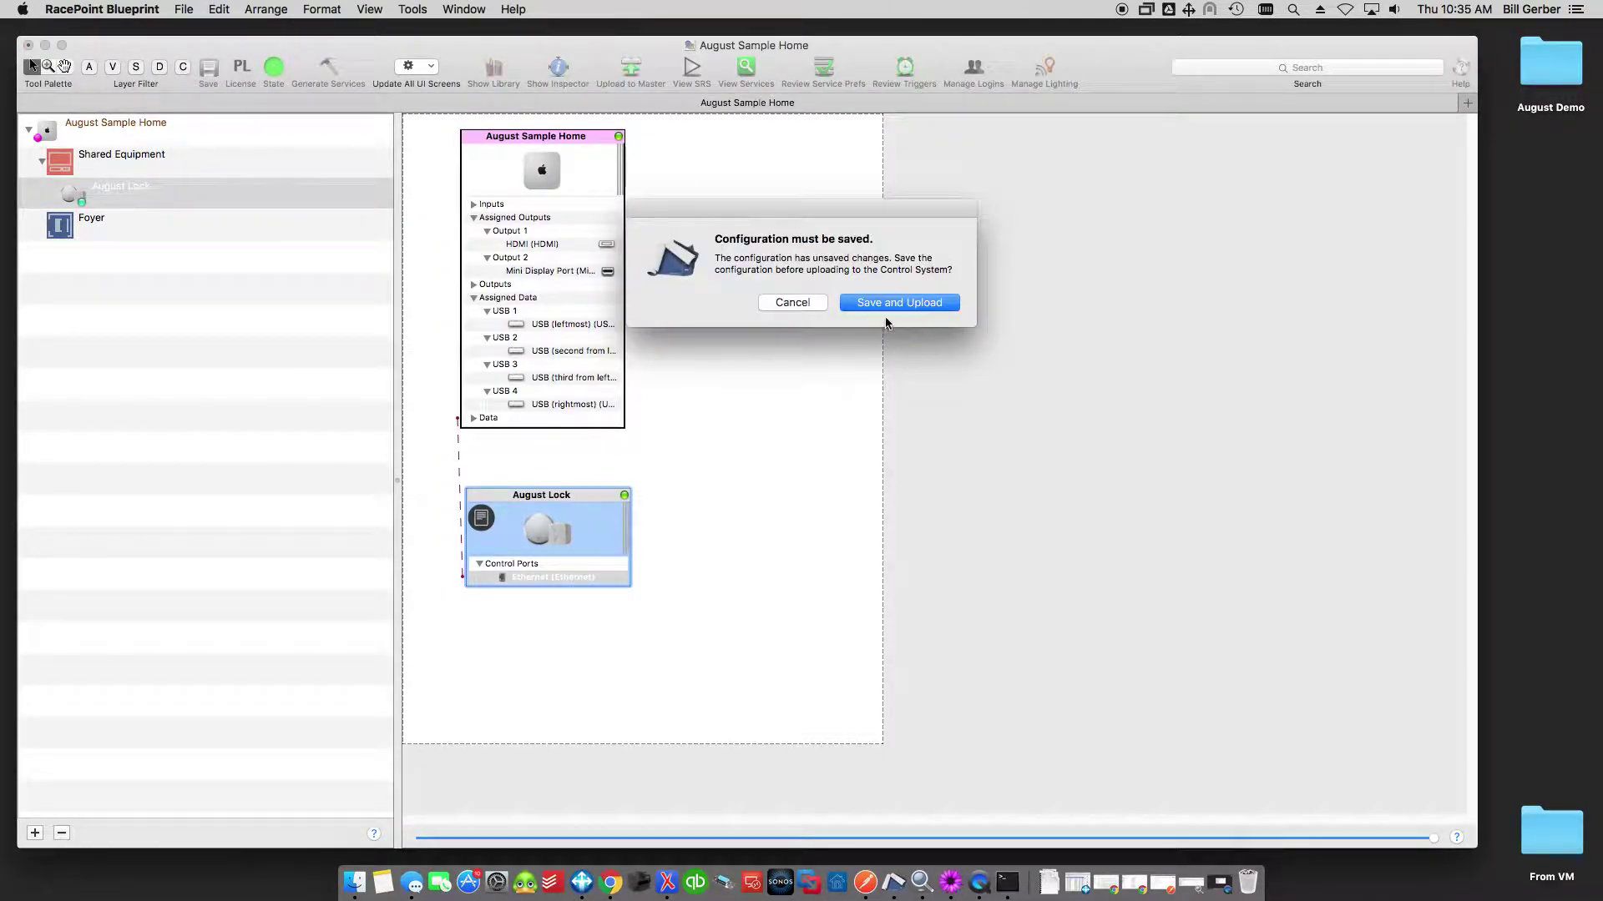
click(915, 303)
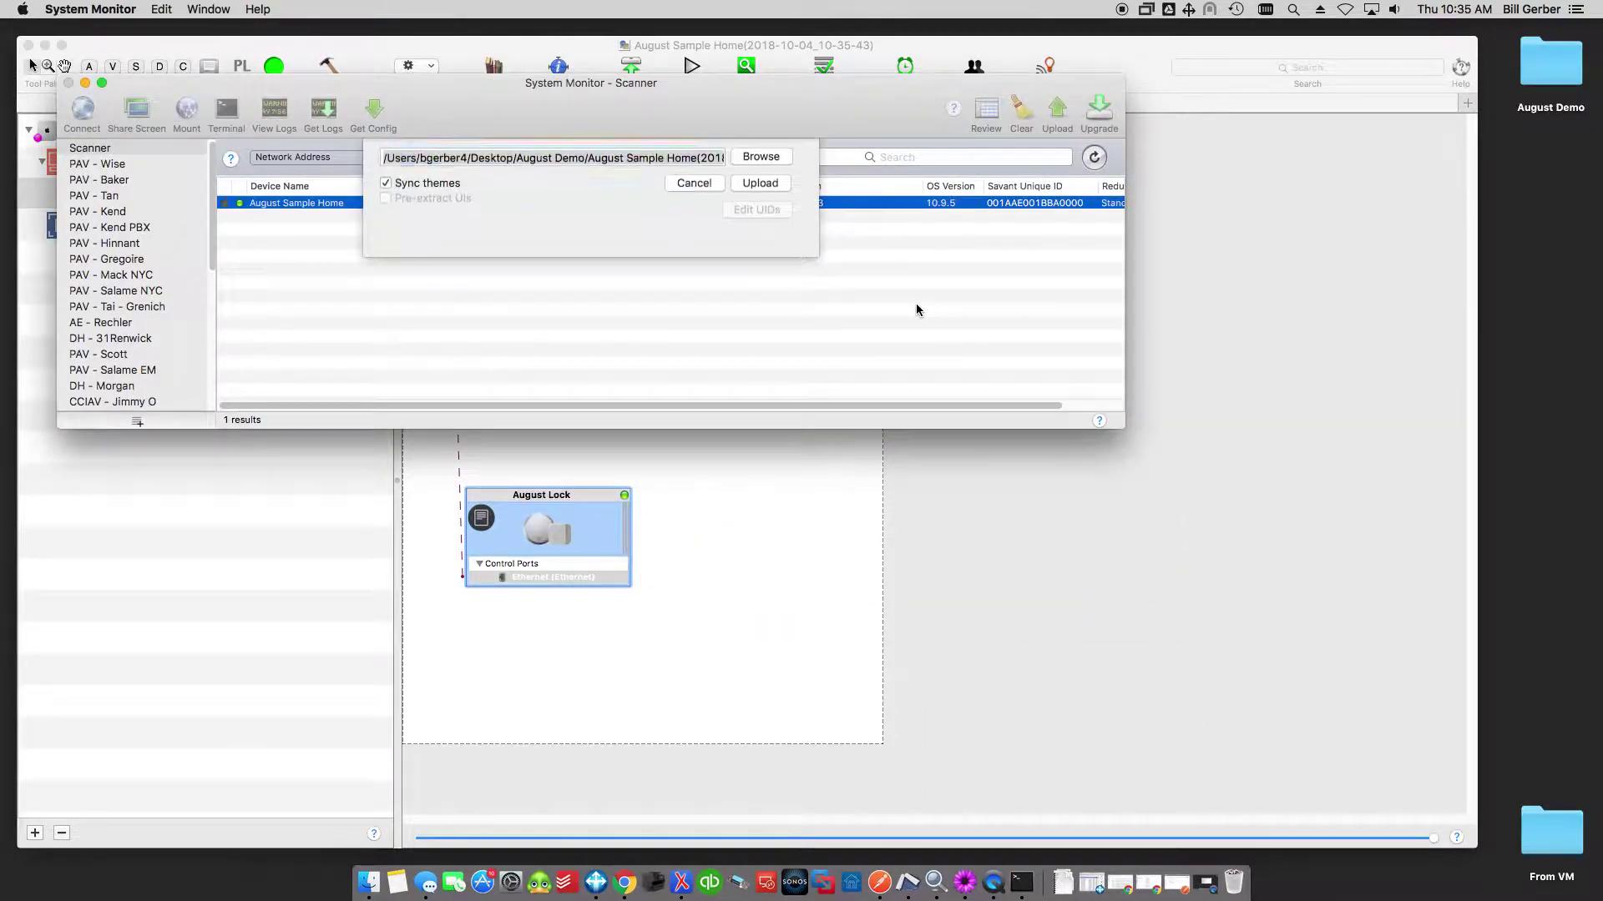
Upload the configuration and rescan to find August Sample Home at 192.168.91.70.
click(773, 187)
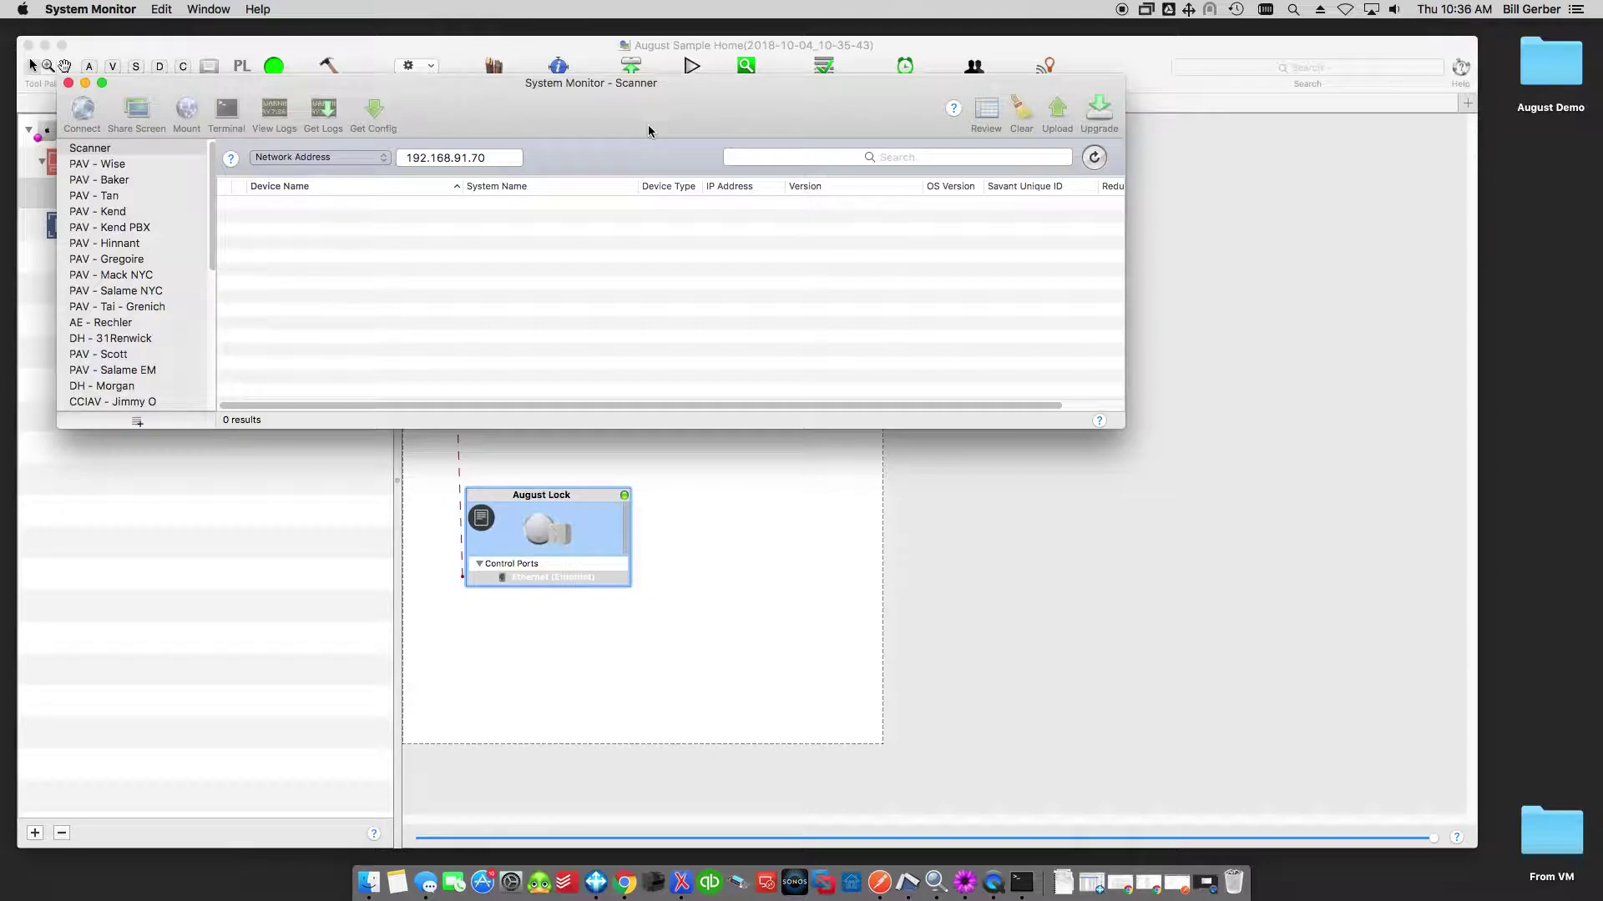
drag(646, 116, 761, 283)
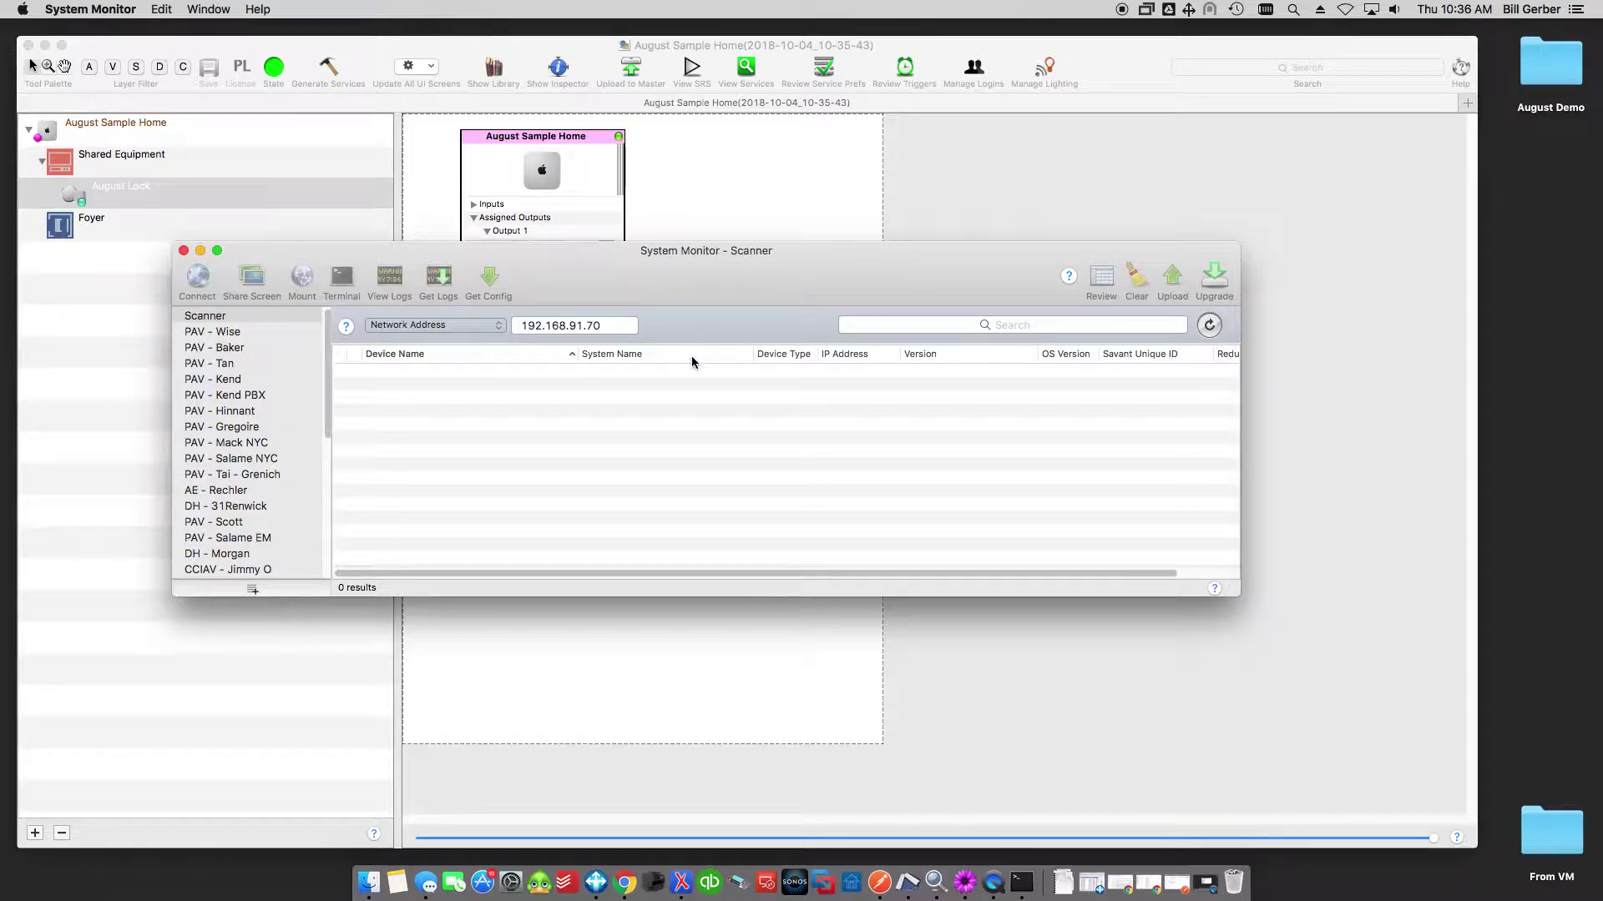
click(1215, 333)
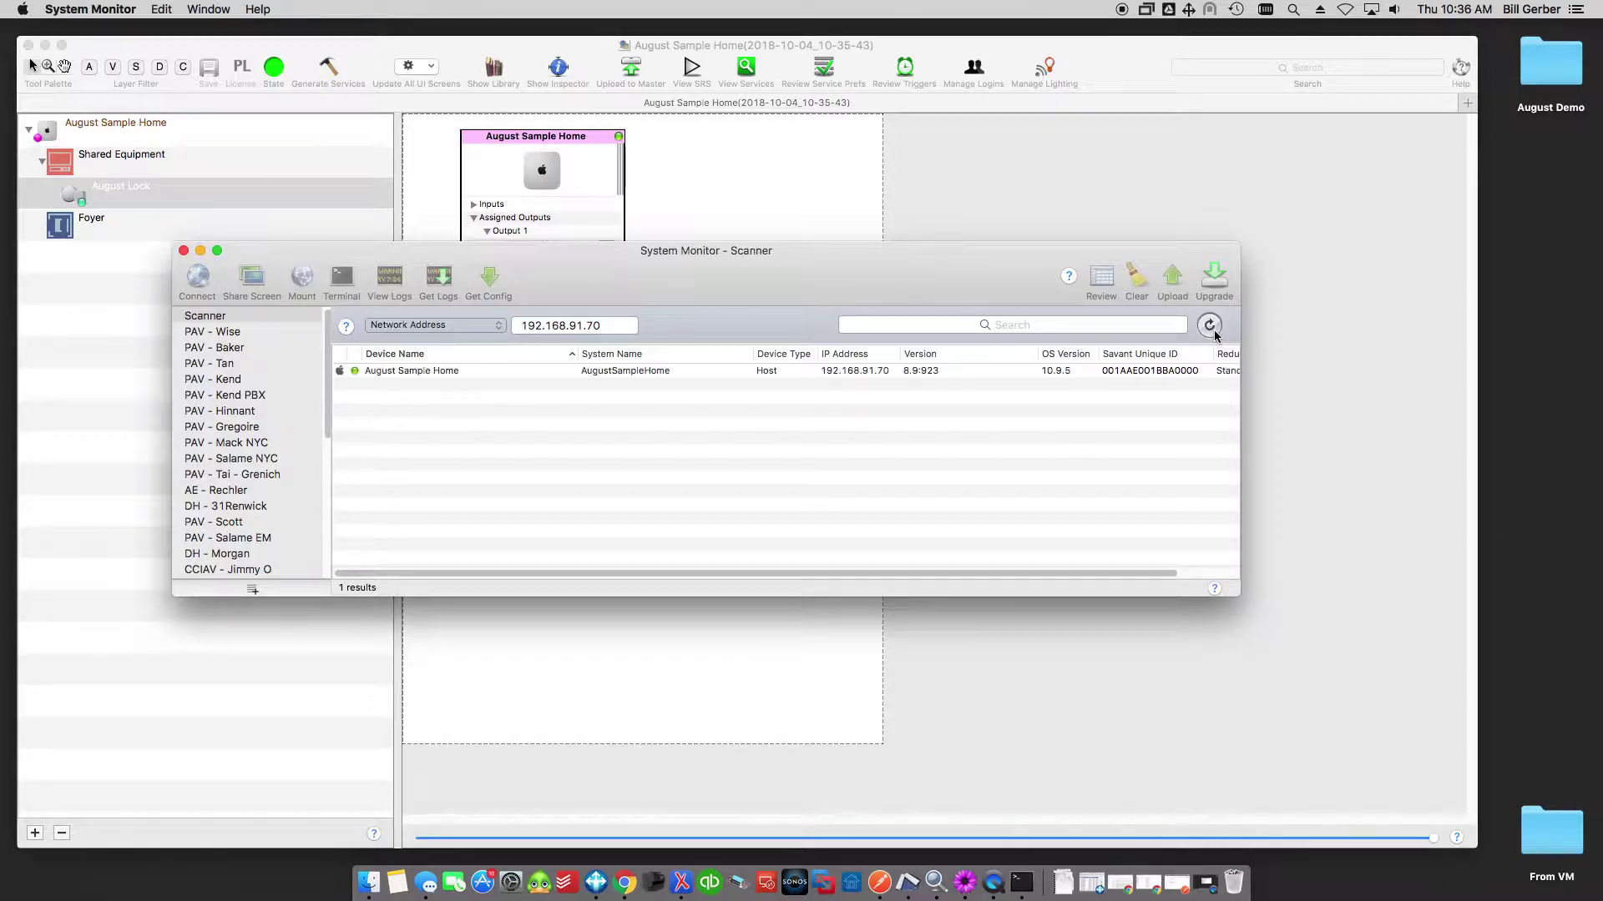
Connect to August Sample Home and view Component Status showing August Lock Connected over Ethernet.
click(506, 372)
double_click(506, 373)
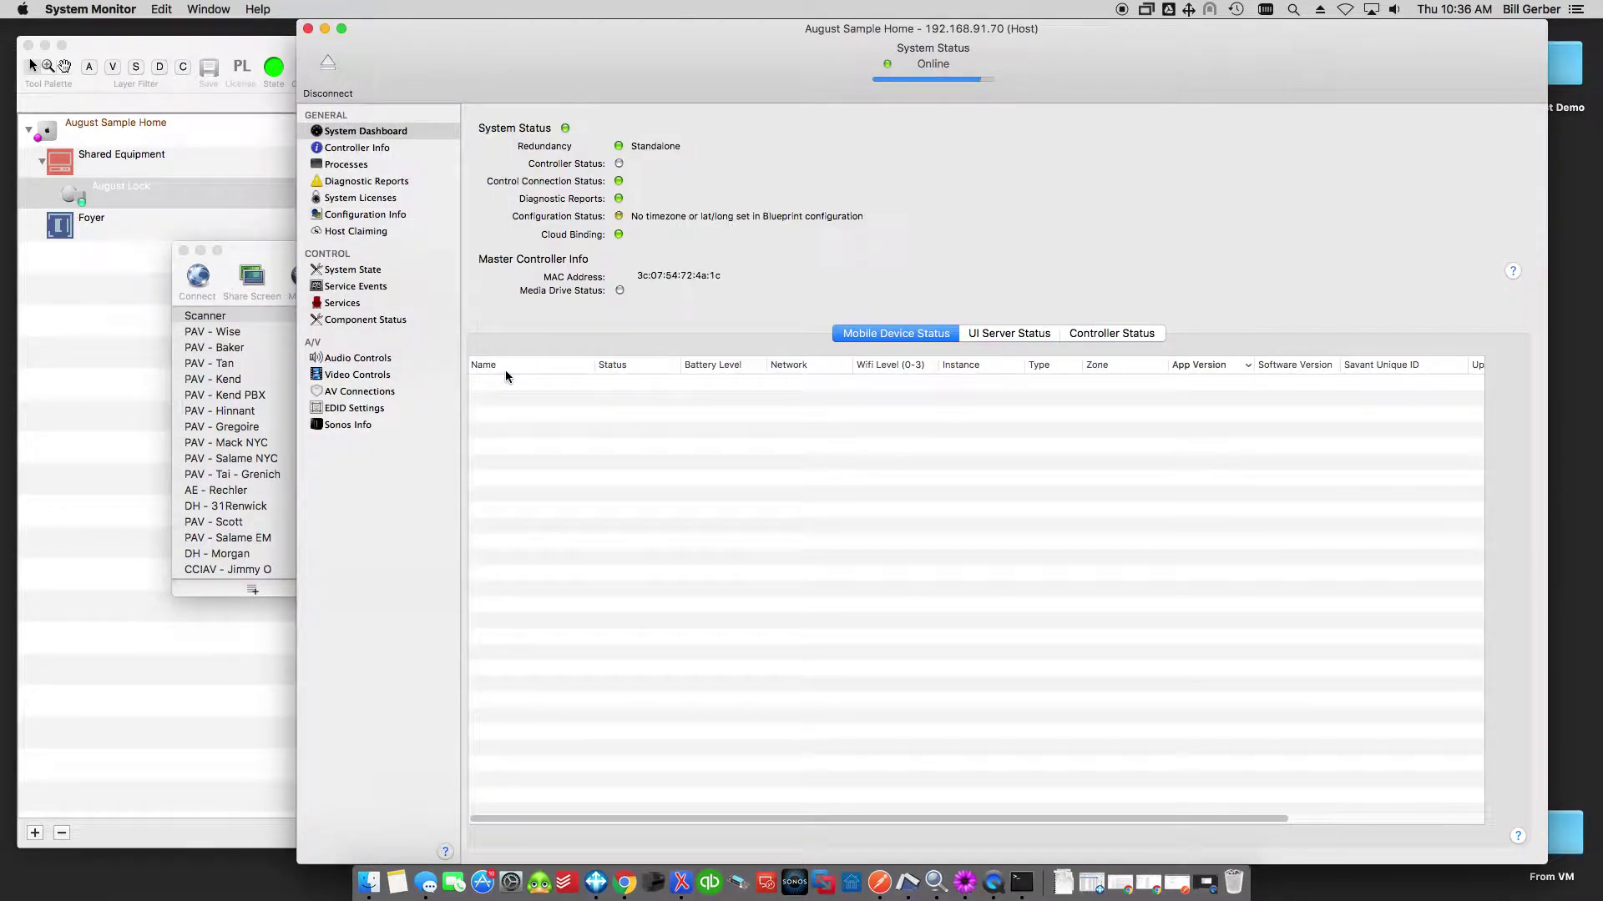
drag(696, 86, 535, 79)
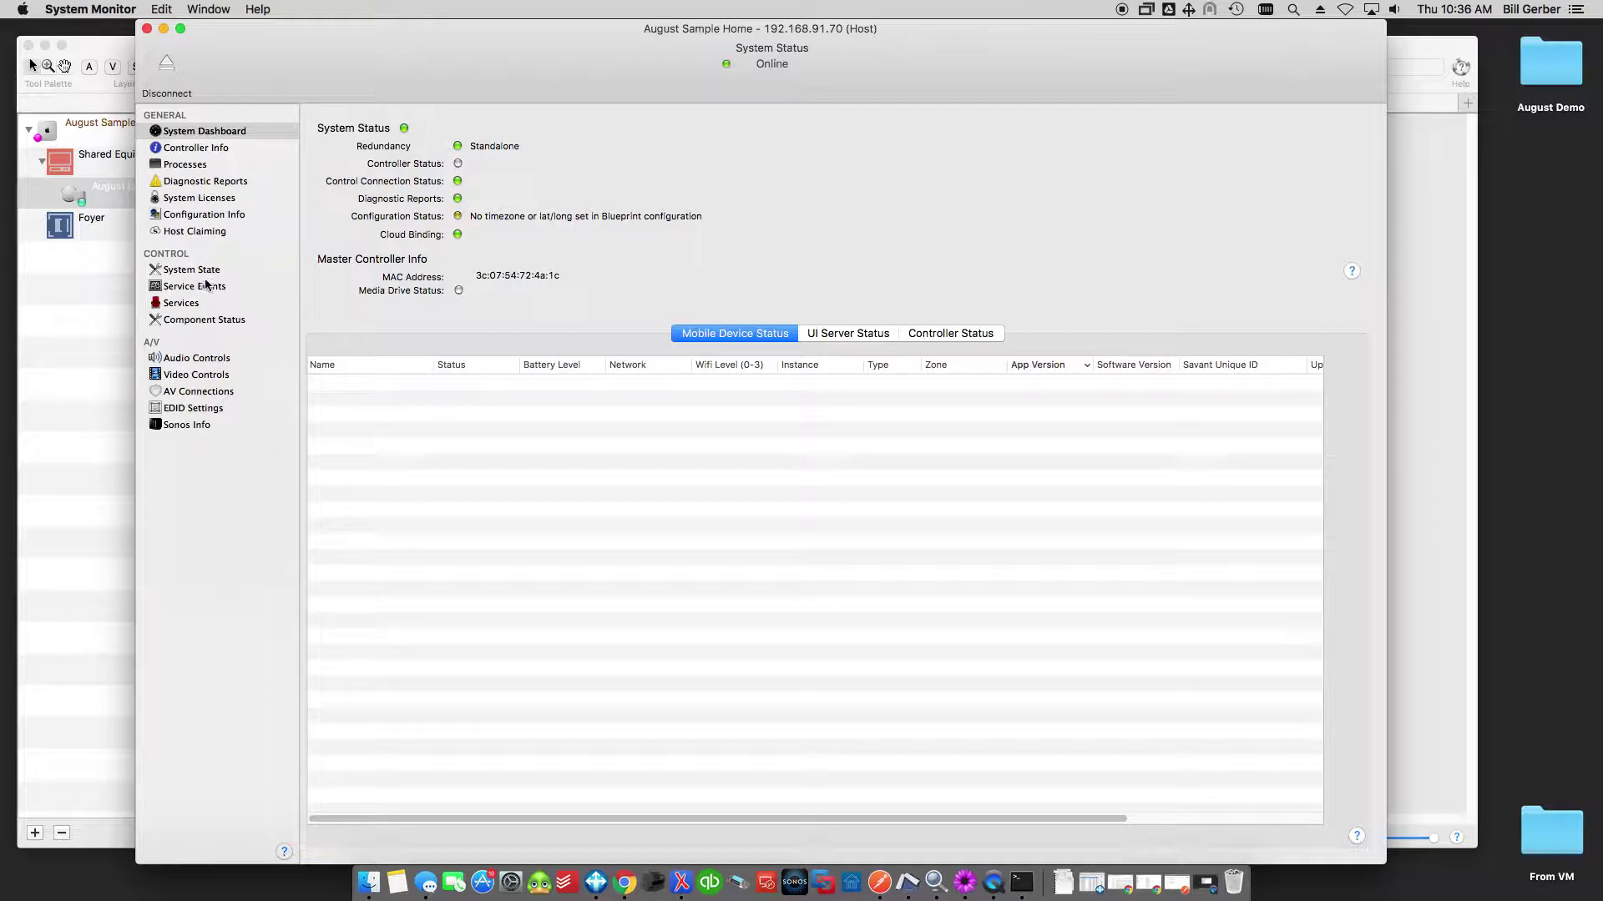
click(202, 324)
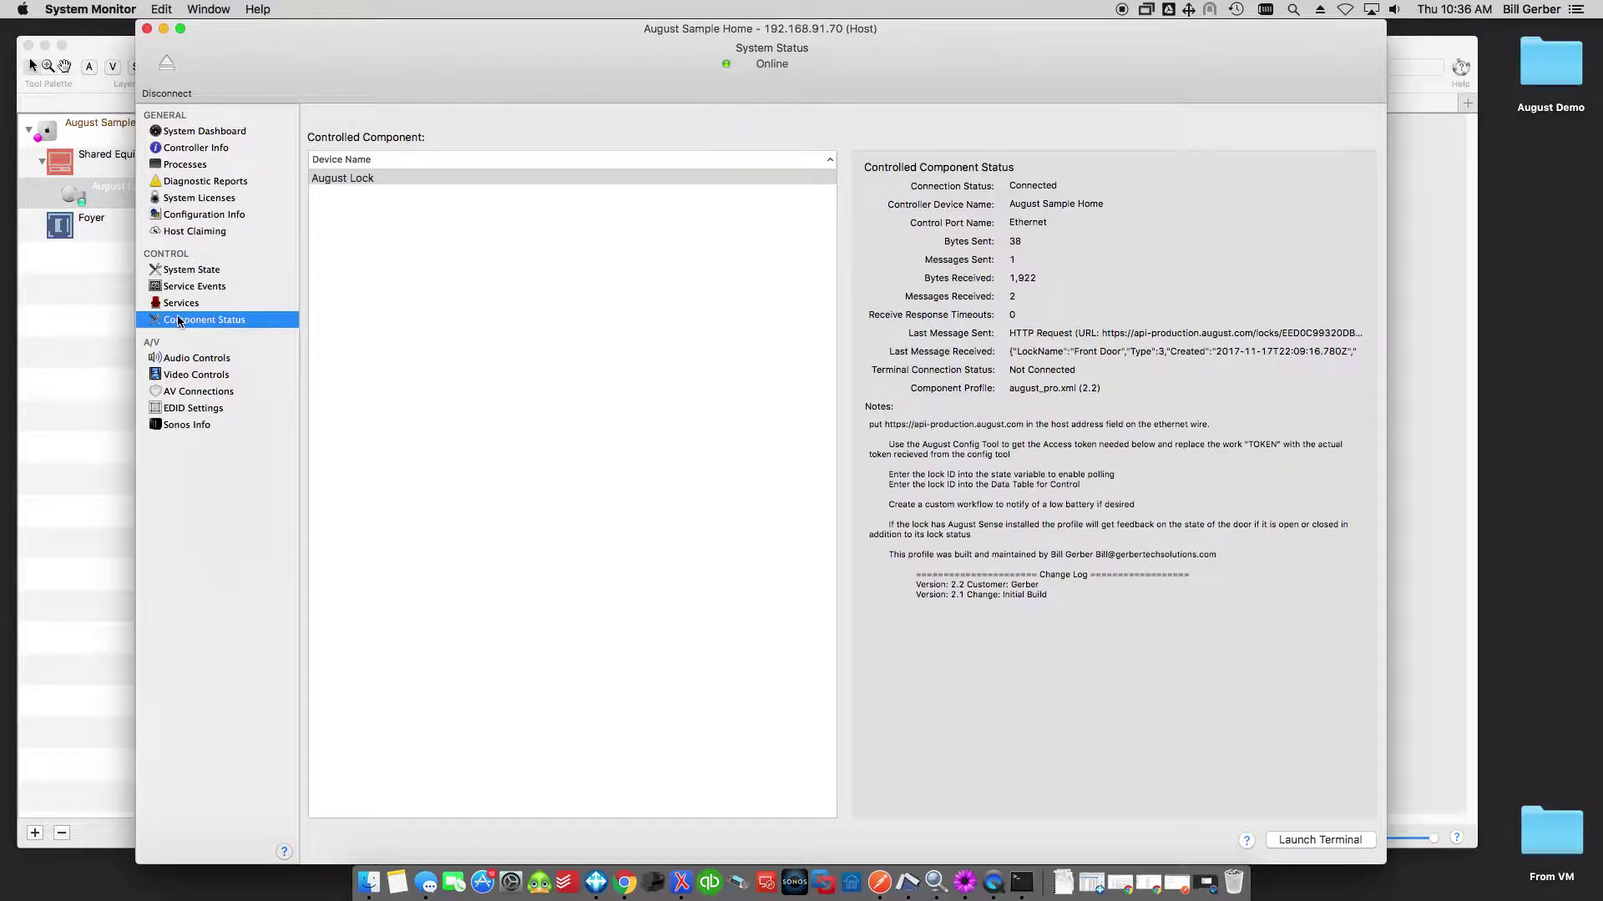
click(338, 179)
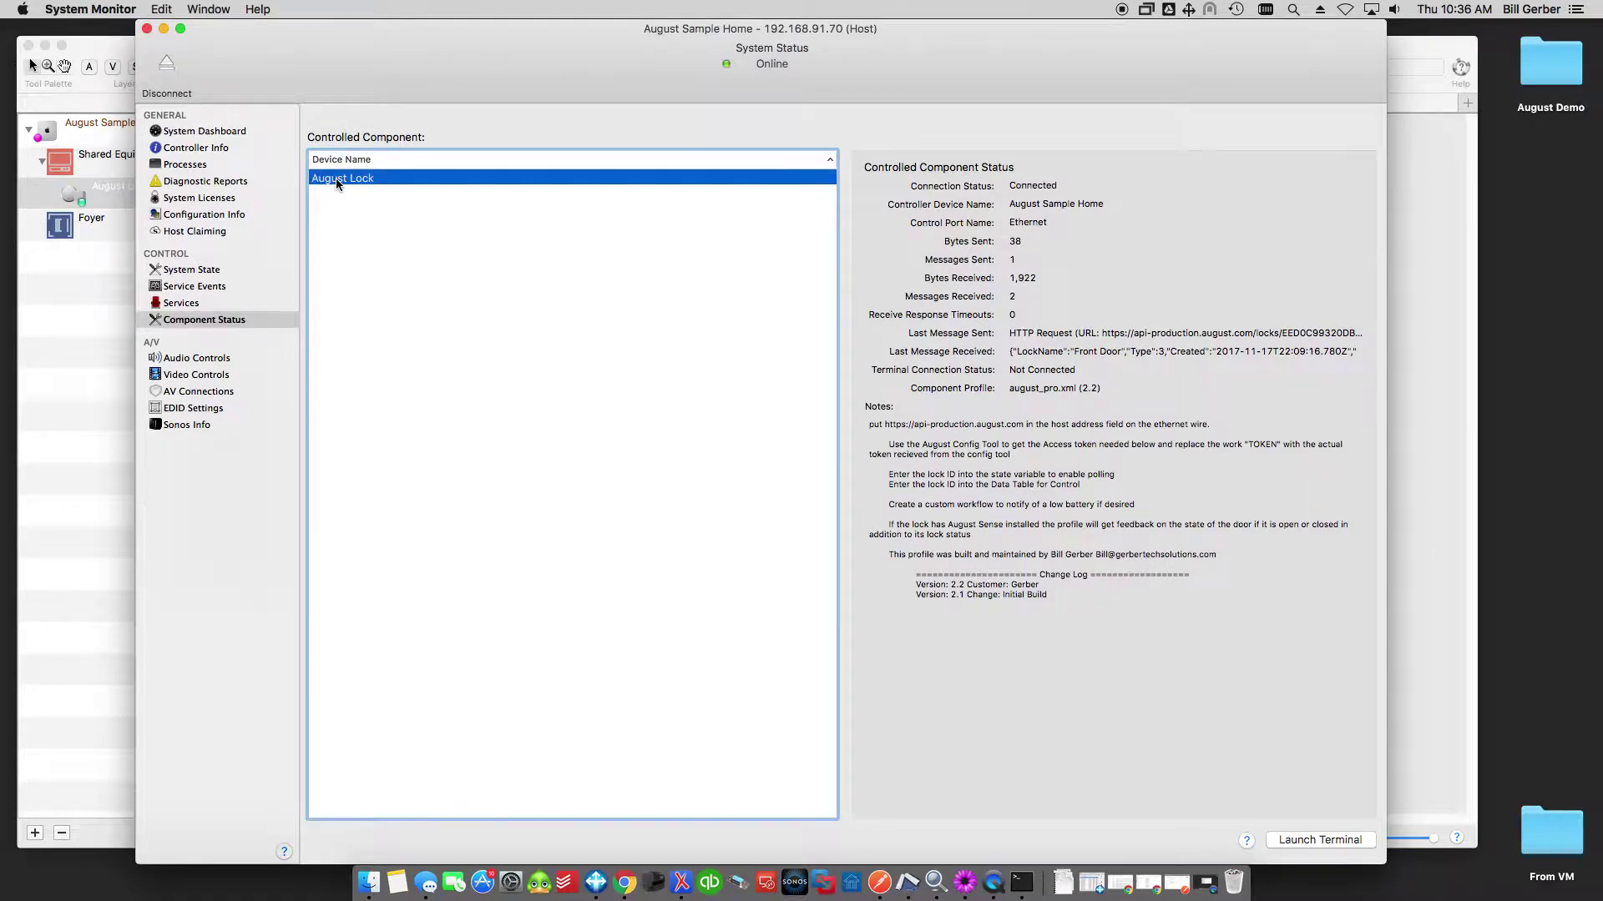
click(958, 336)
drag(1085, 354, 1152, 352)
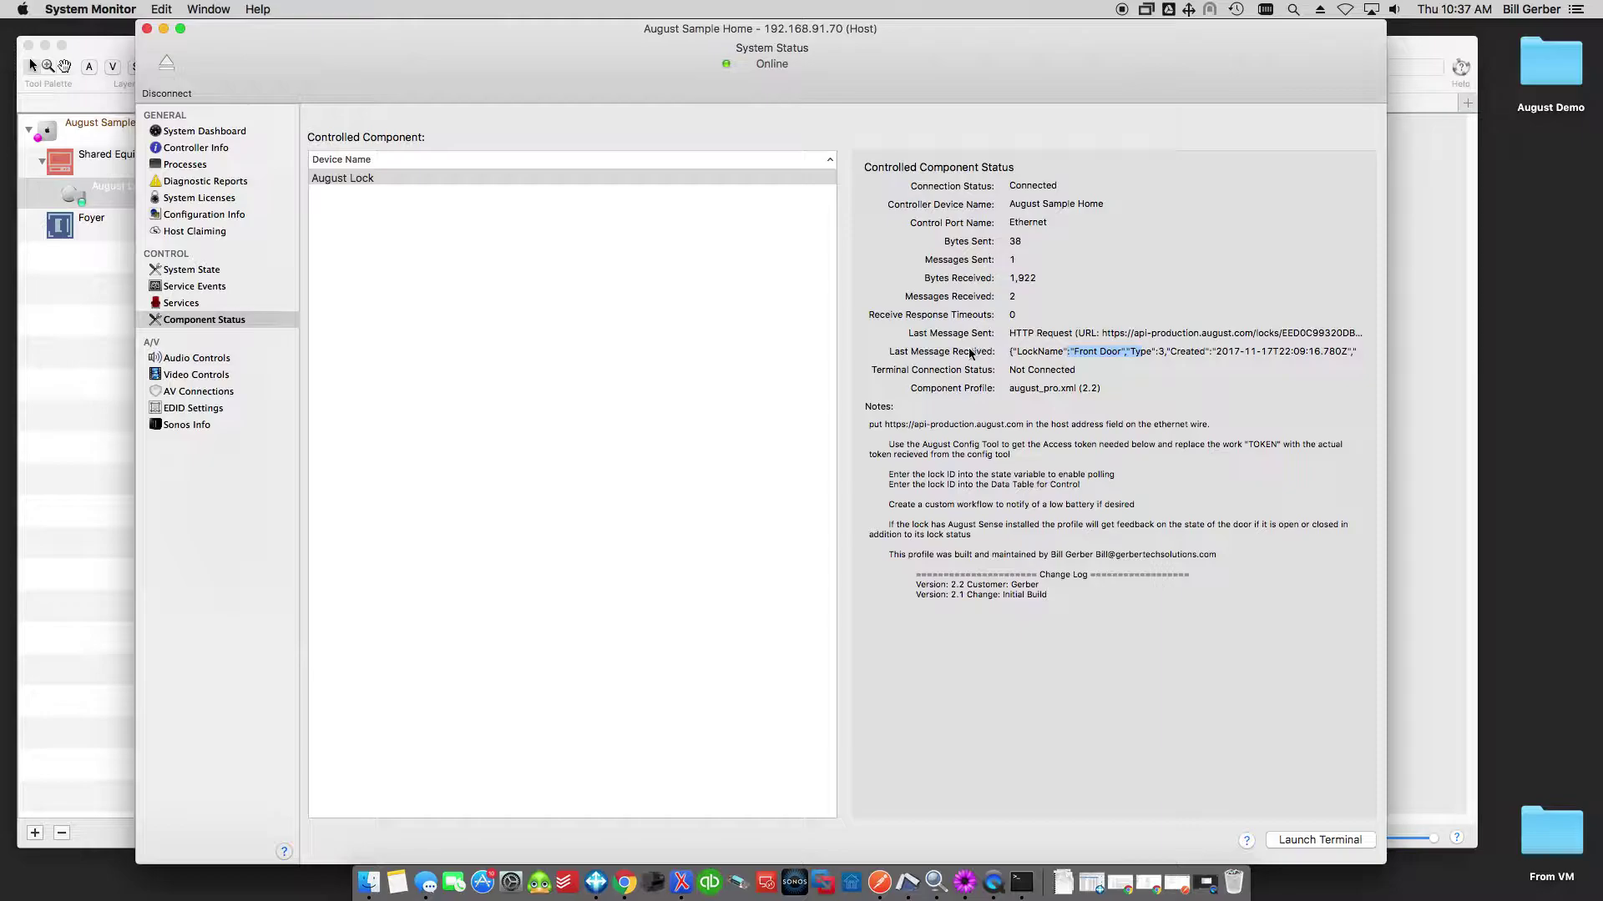
drag(892, 350, 1286, 352)
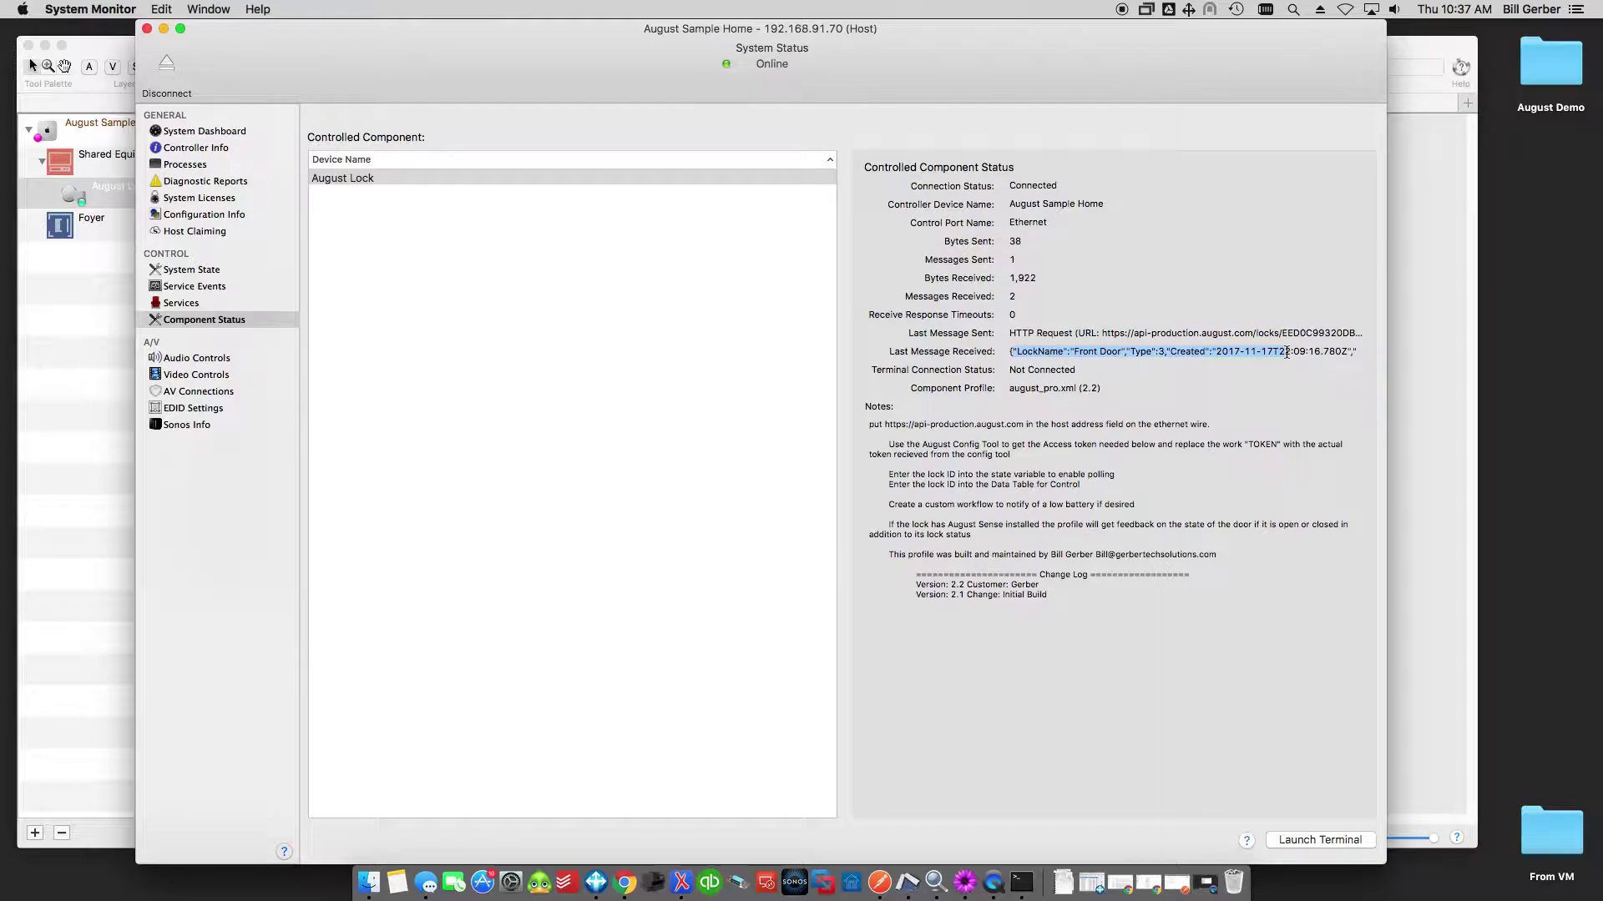
click(1286, 351)
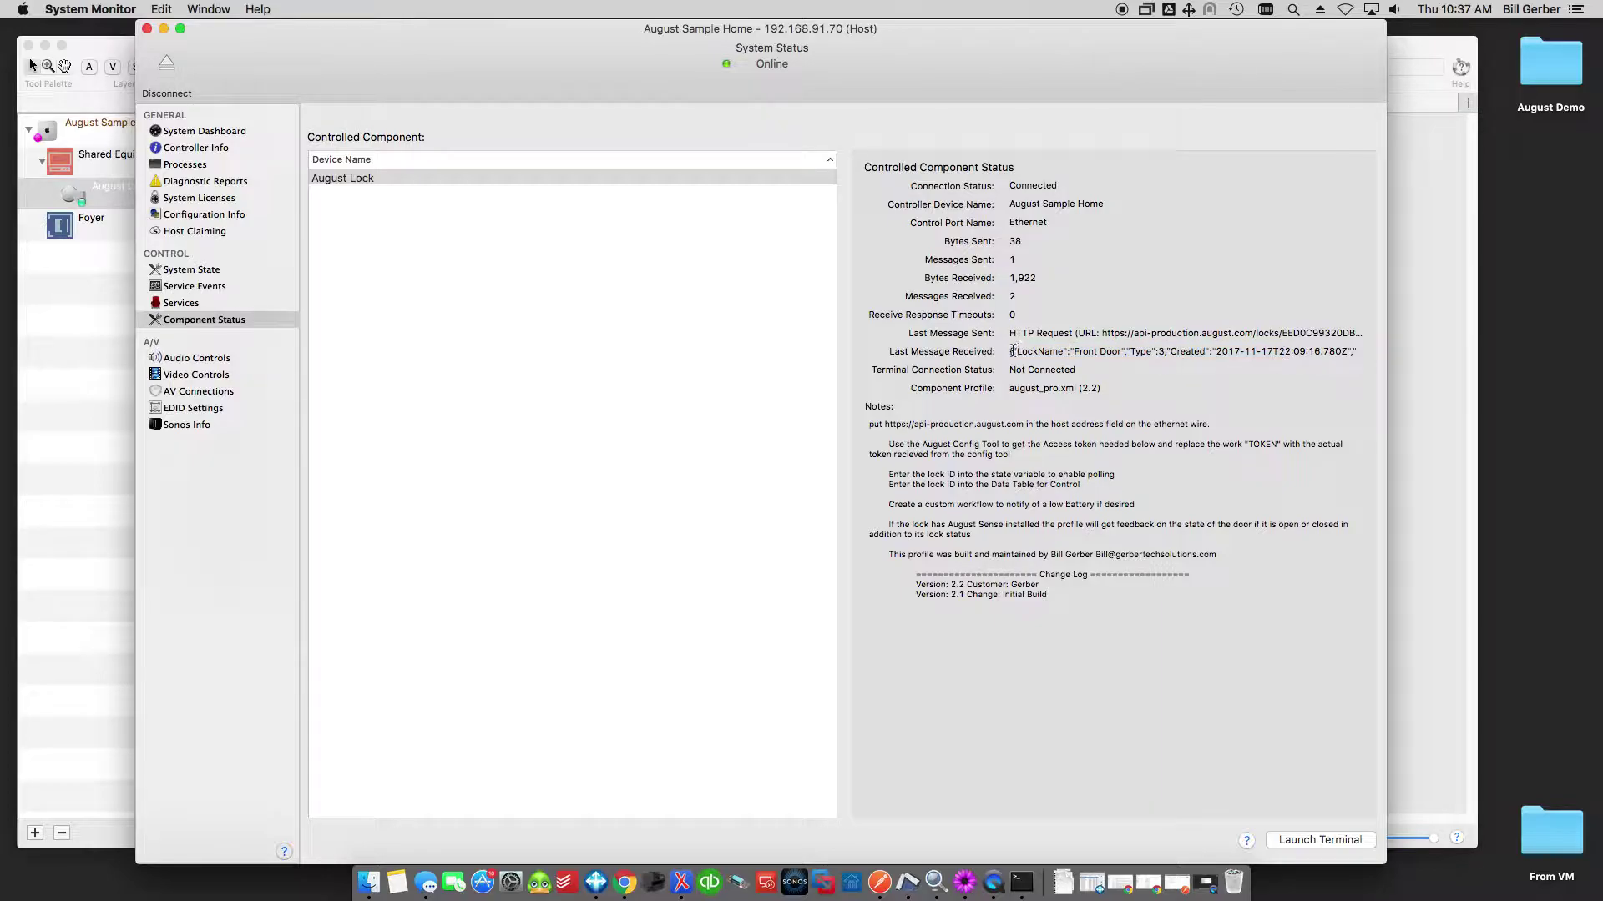
drag(1013, 352, 1304, 349)
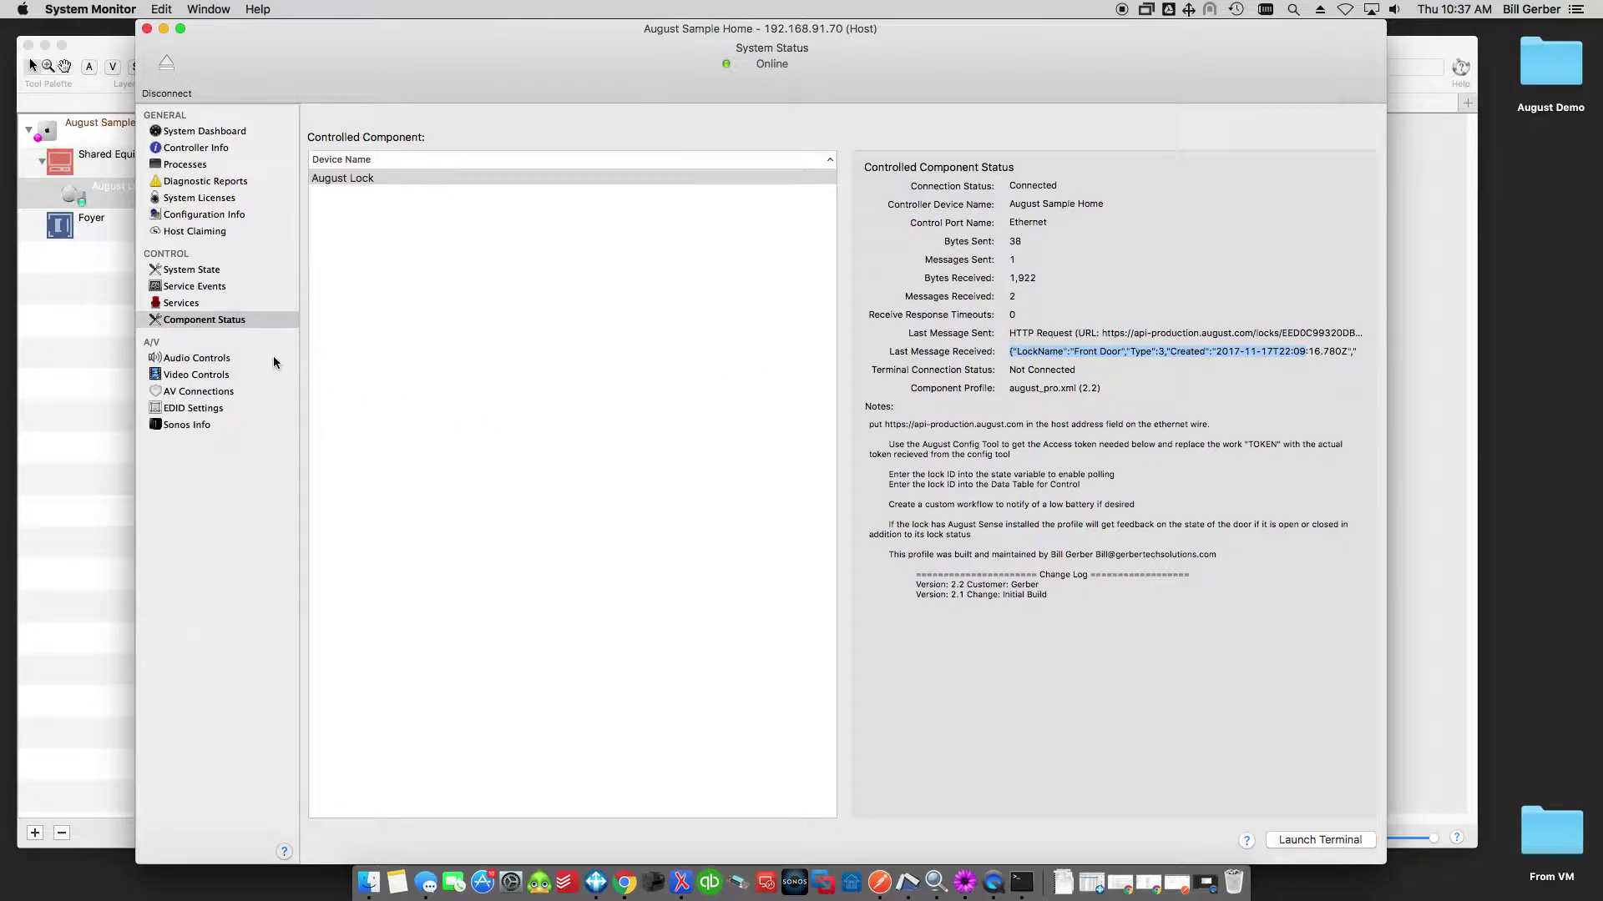
In System State, select the August Lock variables, showing DoorLockStatus Unlocked and BatteryPercentage 98.
click(191, 273)
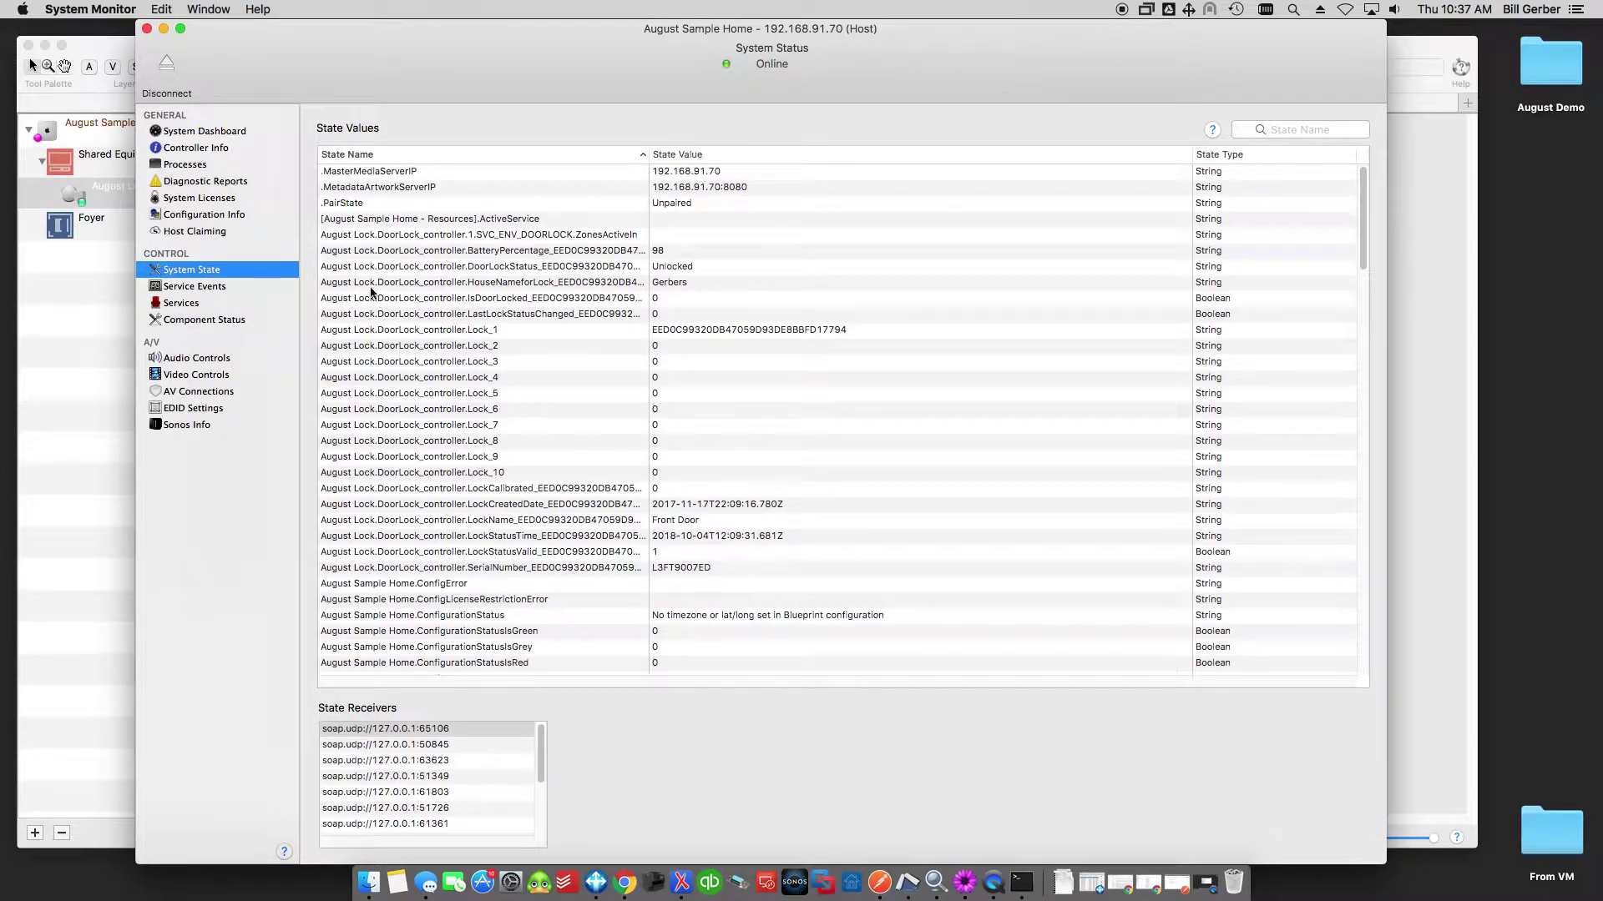
click(324, 237)
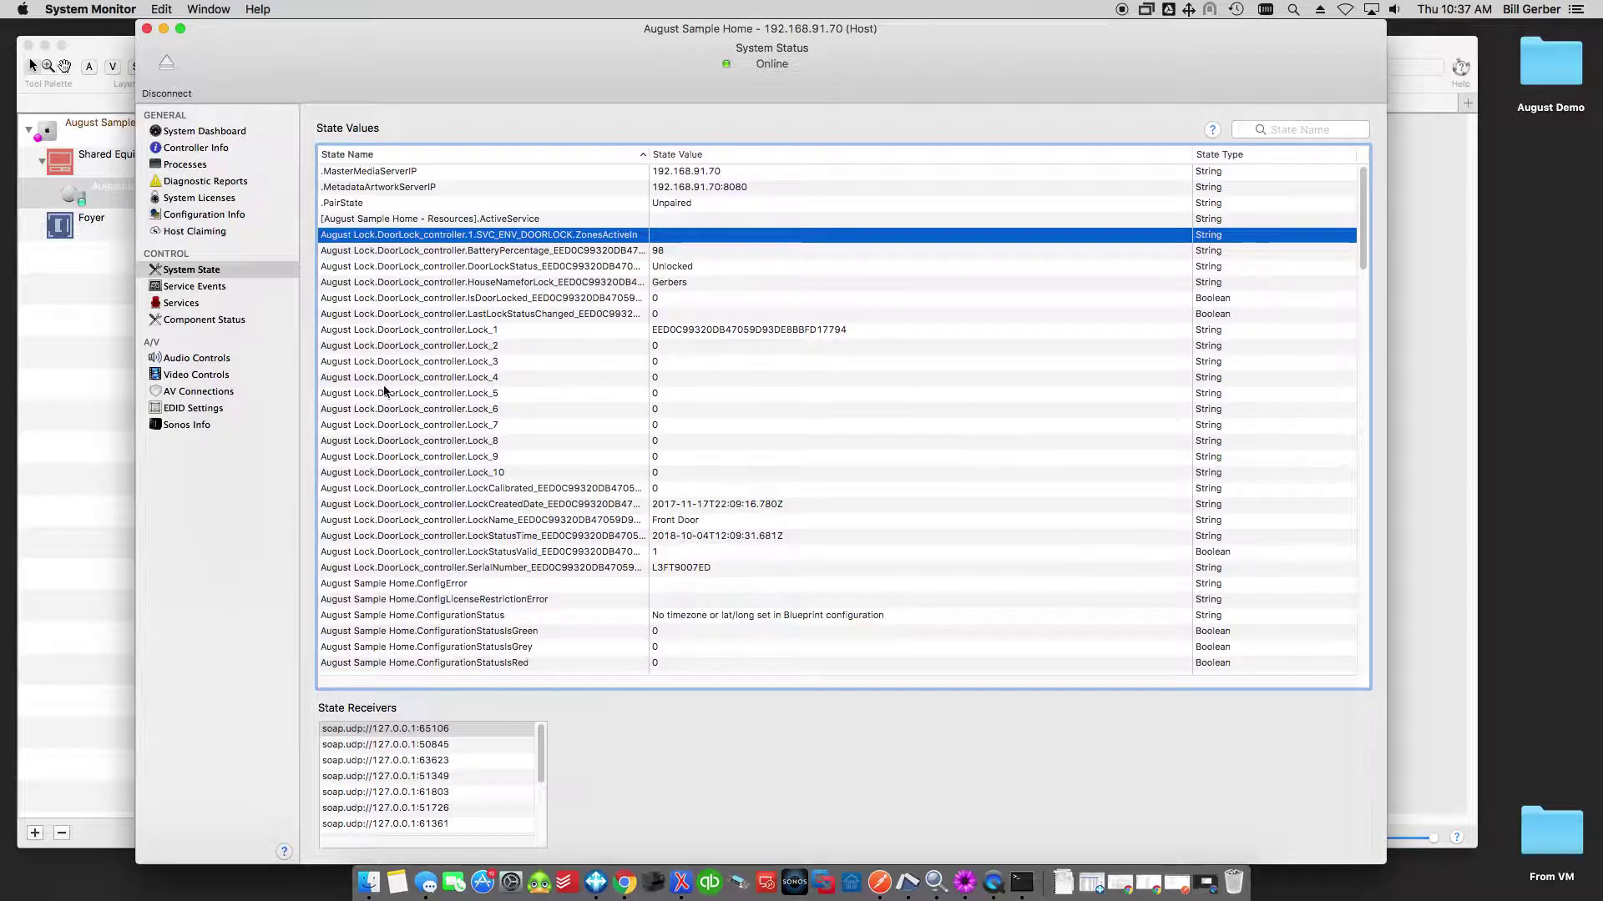
shift+click(363, 567)
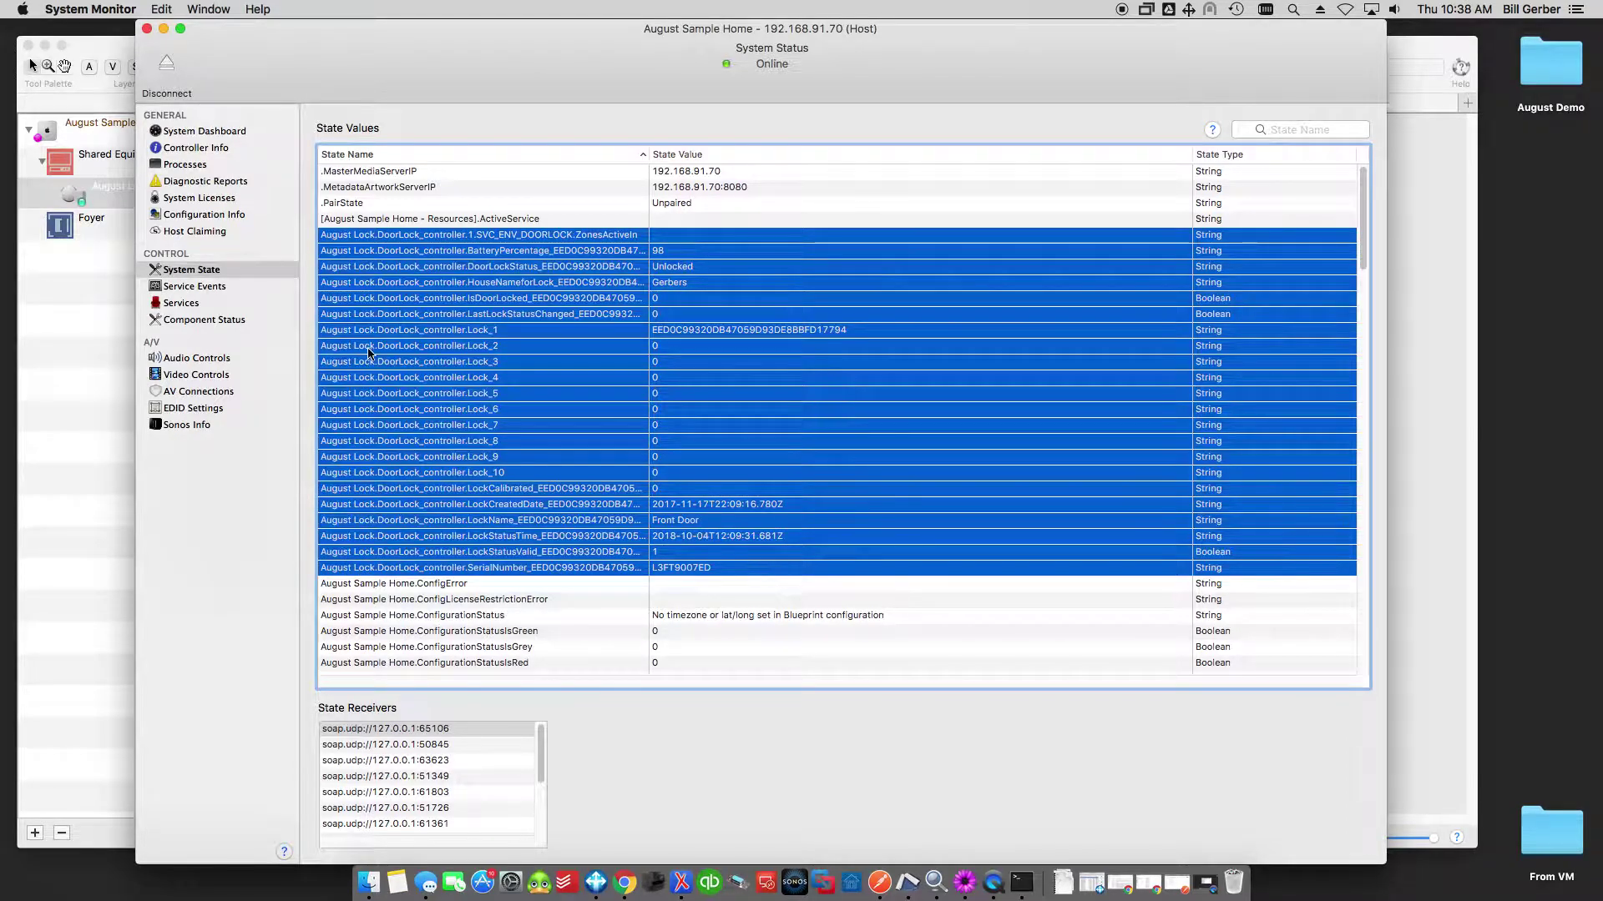